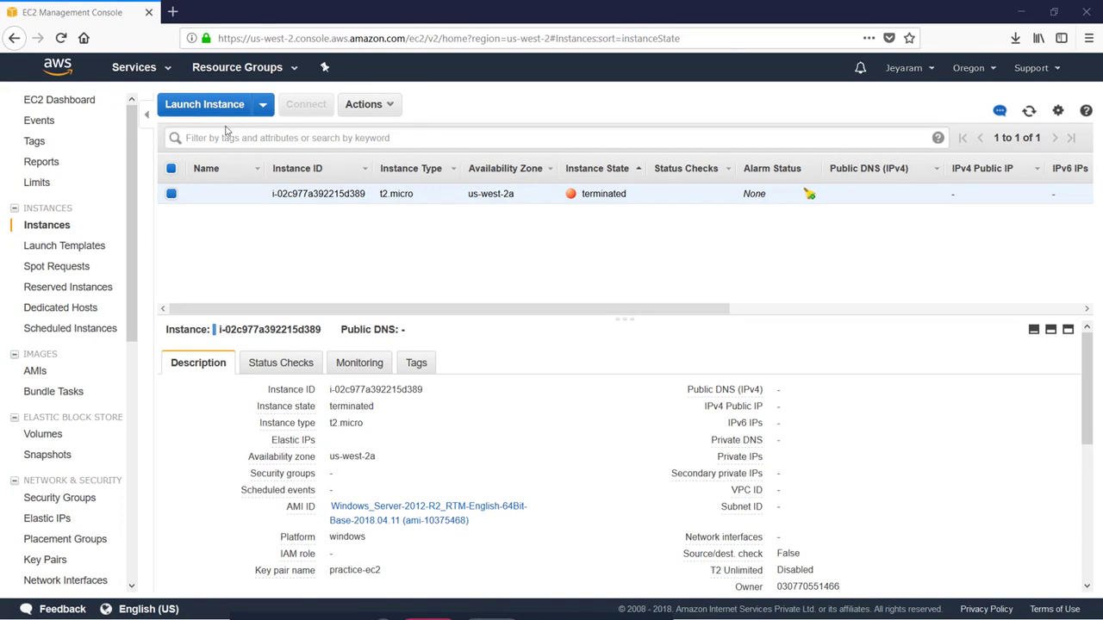
# Step: Find the IAM service by searching for "iam" and open its list of users
pyautogui.click(136, 67)
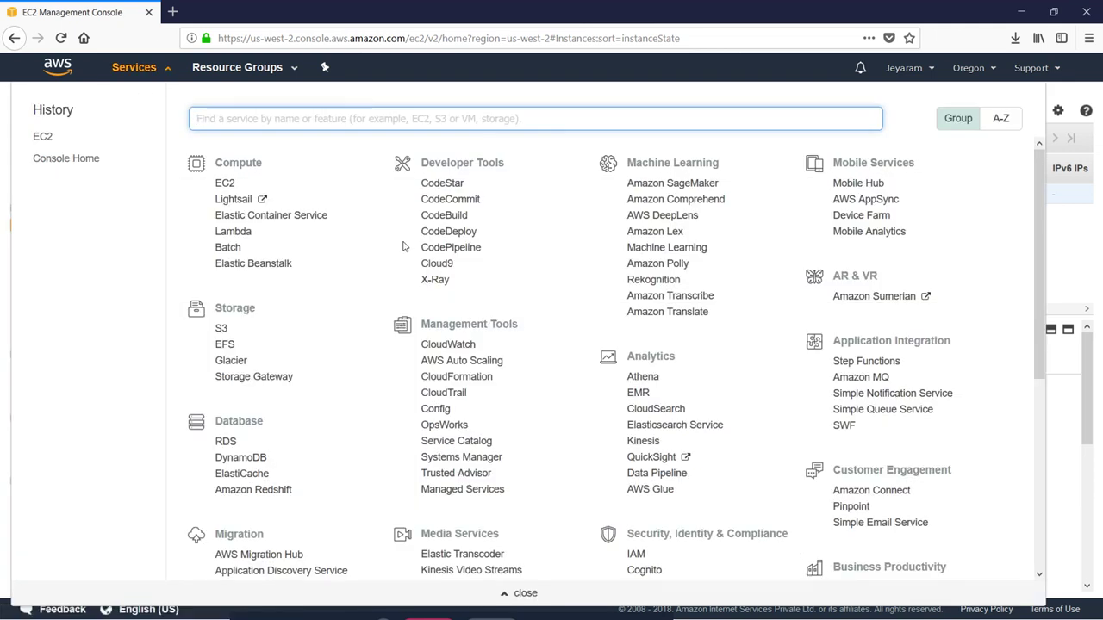
pyautogui.write('i')
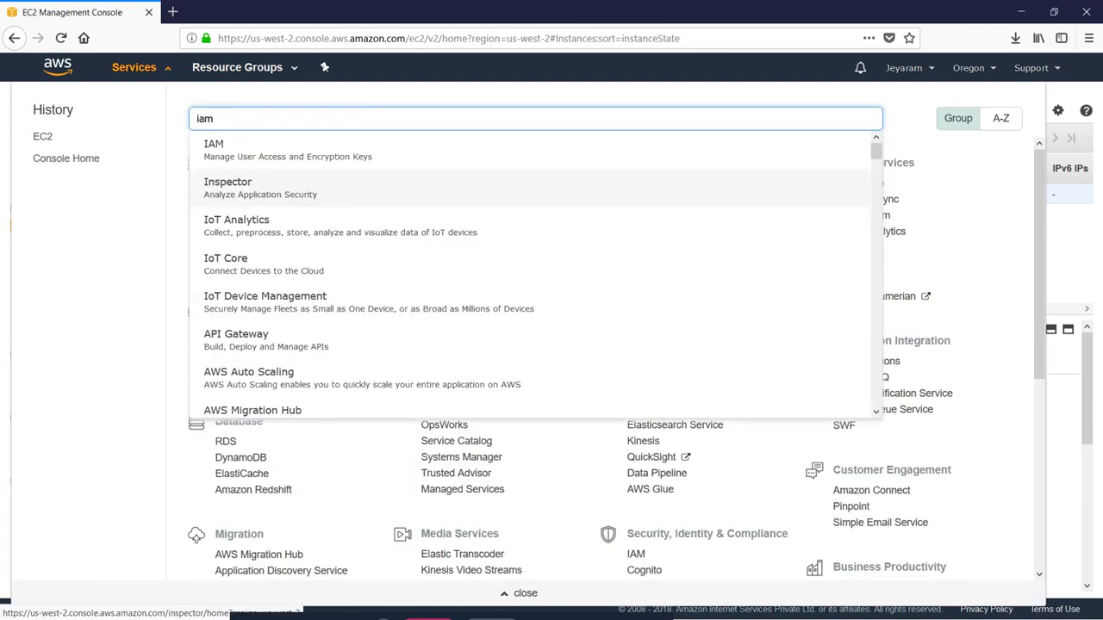
pyautogui.write('am')
pyautogui.click(301, 161)
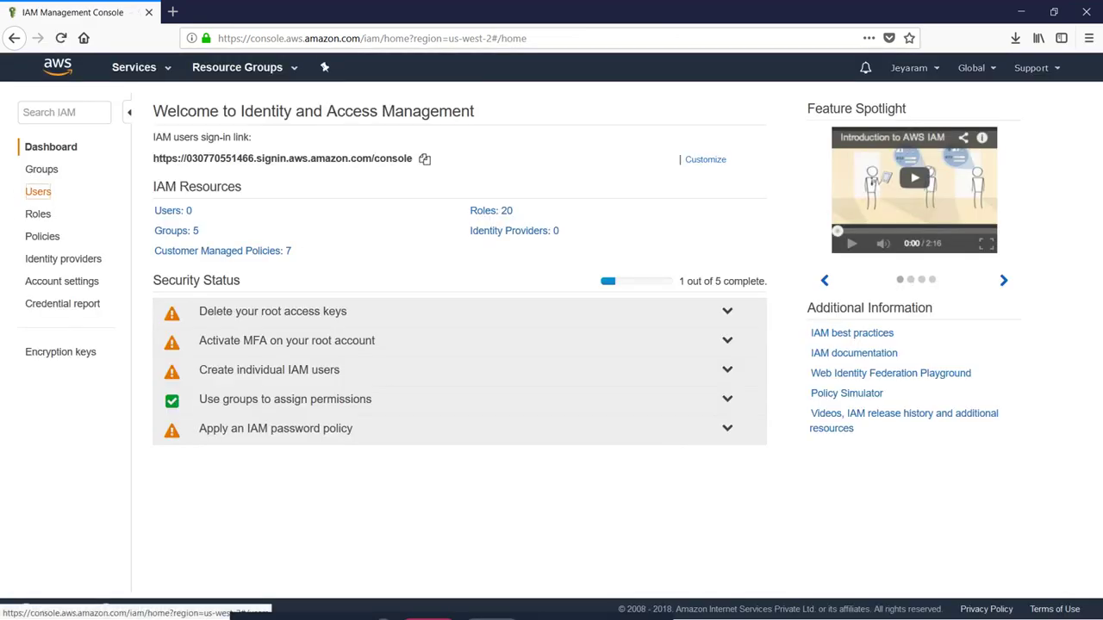
pyautogui.click(37, 191)
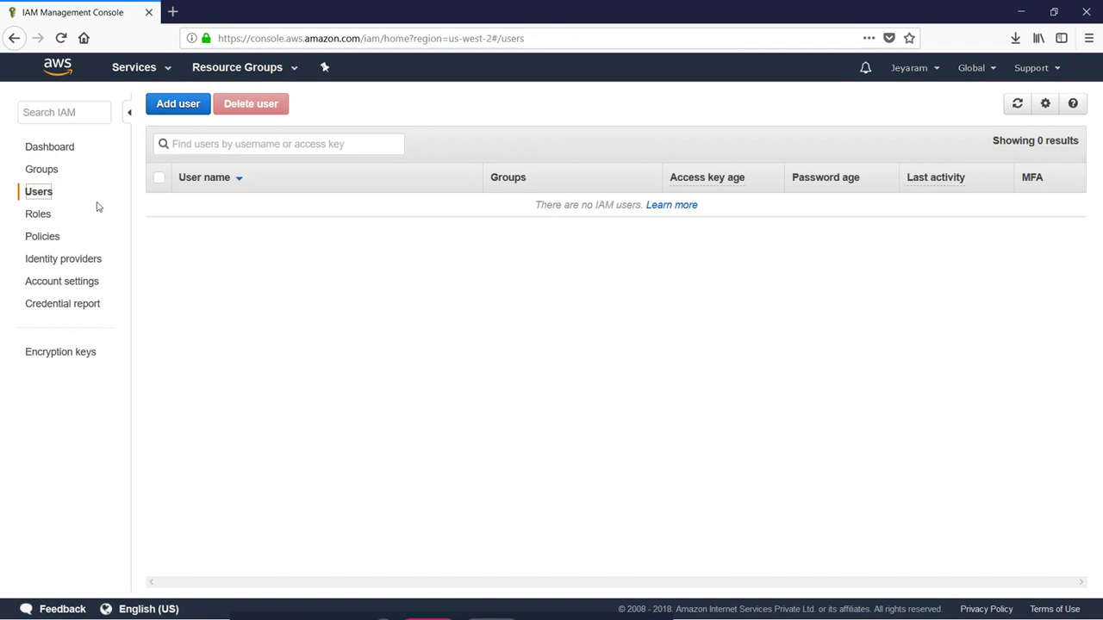
# Step: Start adding an IAM user named admin_pract with both programmatic access and AWS Management Console access
pyautogui.click(185, 110)
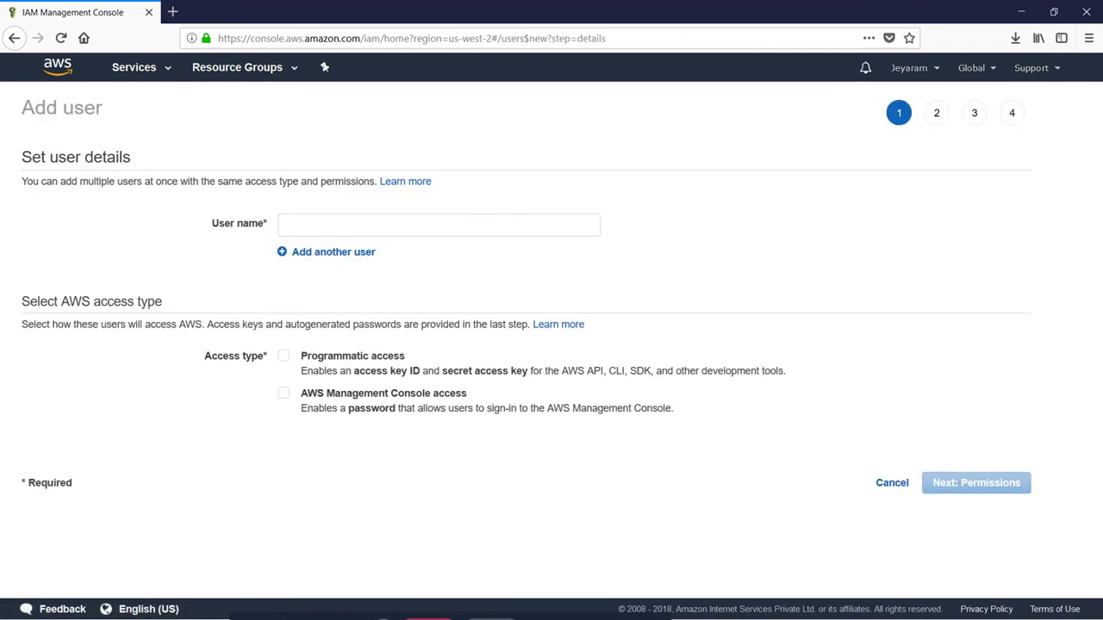
pyautogui.click(286, 225)
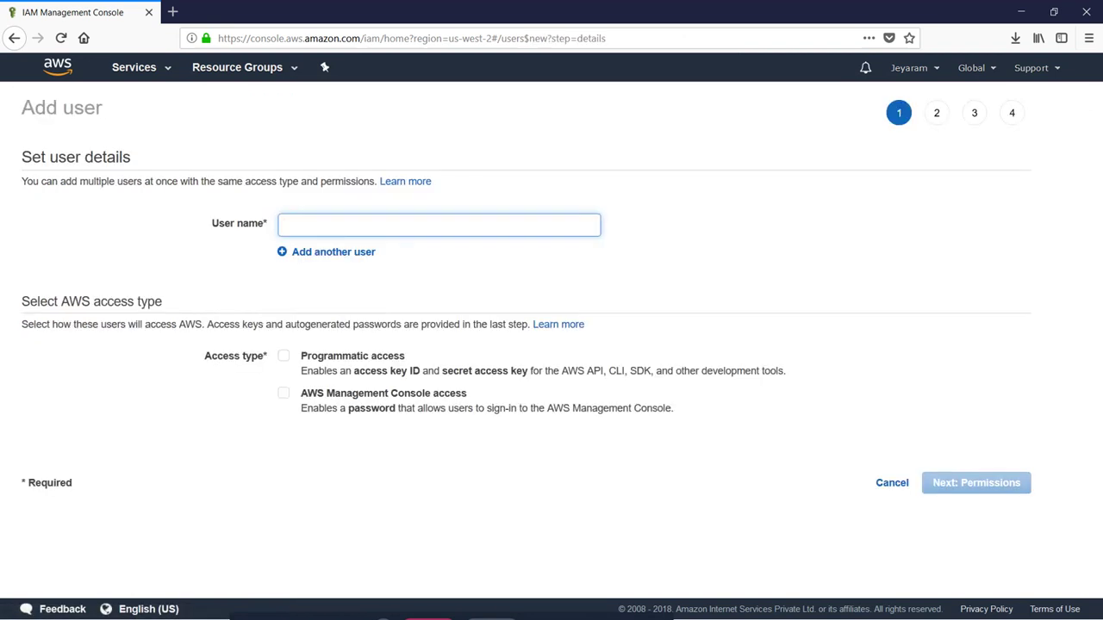
pyautogui.write('admin_pract')
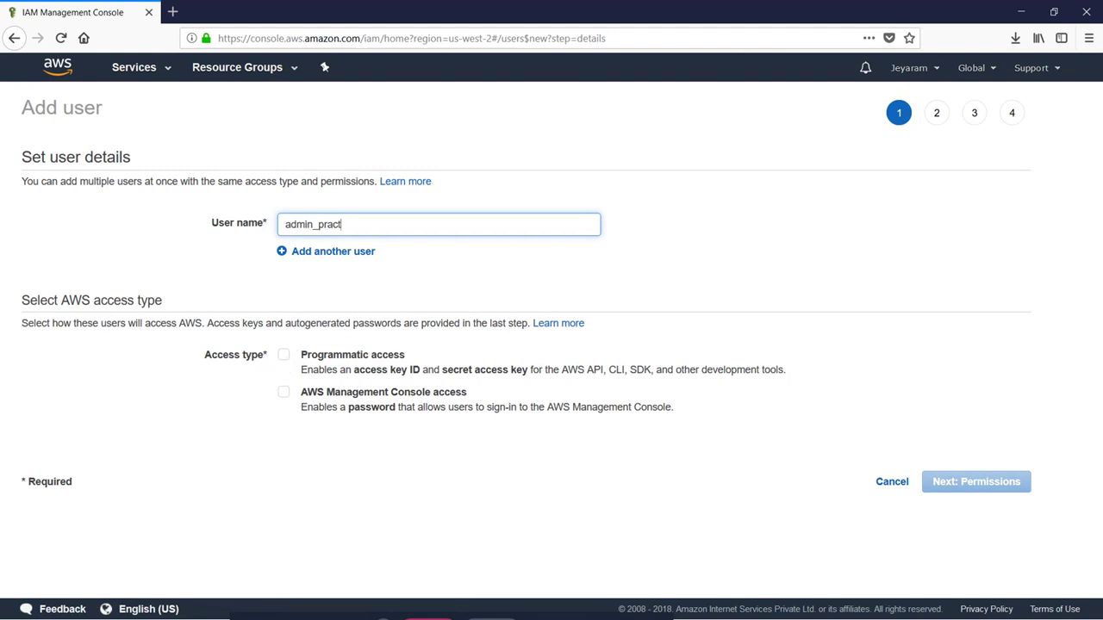
pyautogui.click(284, 356)
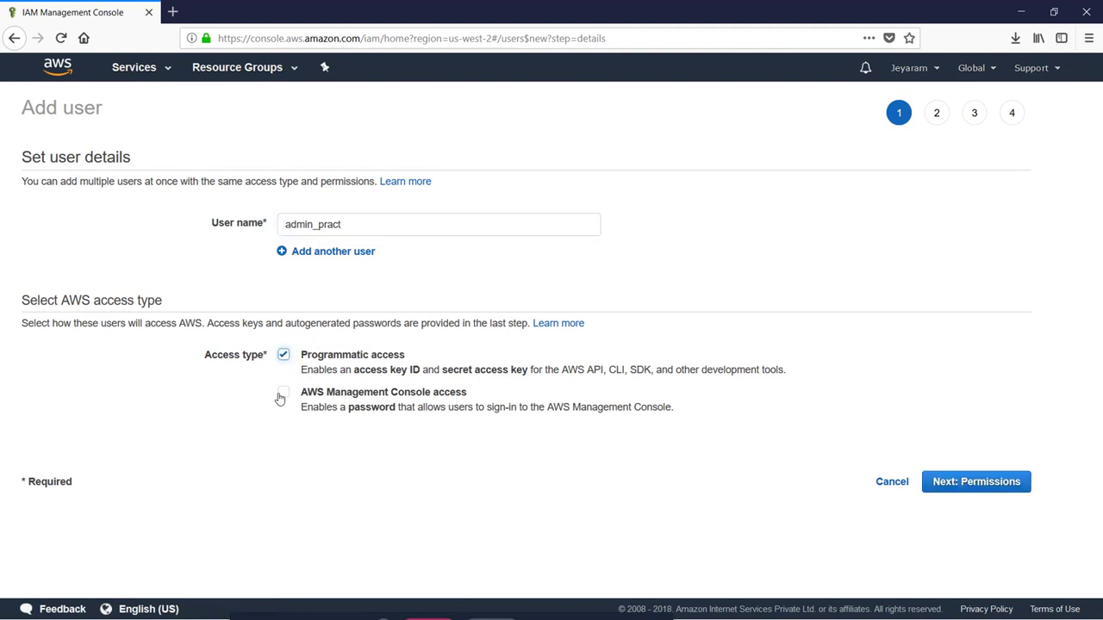
pyautogui.click(283, 398)
# Step: Enter a custom console password, turn off the required password reset and proceed to the permissions
pyautogui.scroll(-1, 413, 431)
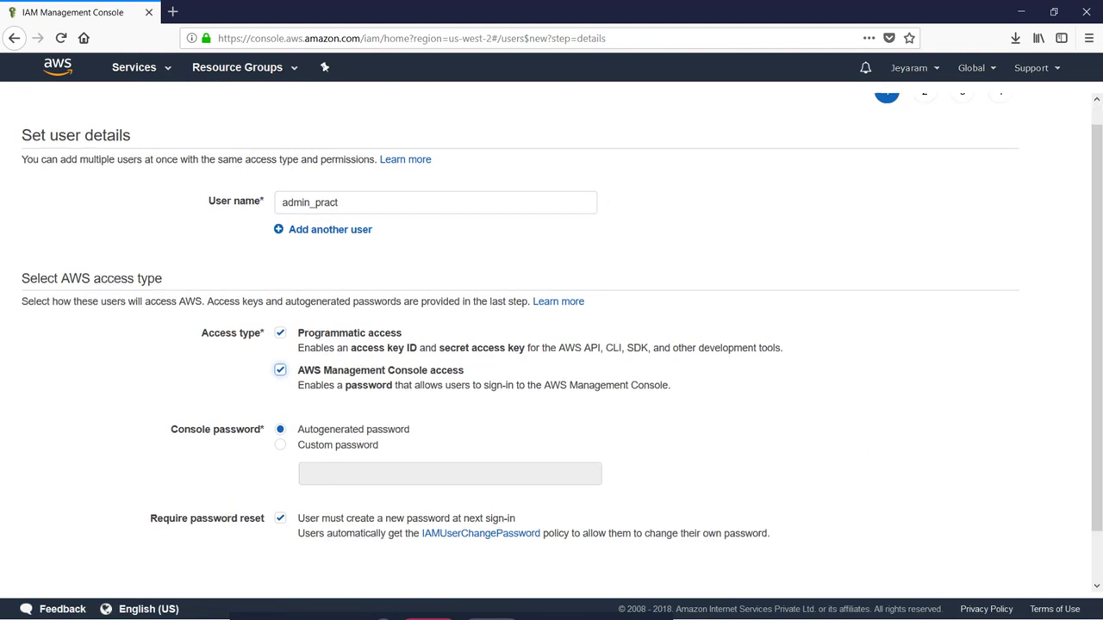
pyautogui.click(280, 390)
pyautogui.click(345, 419)
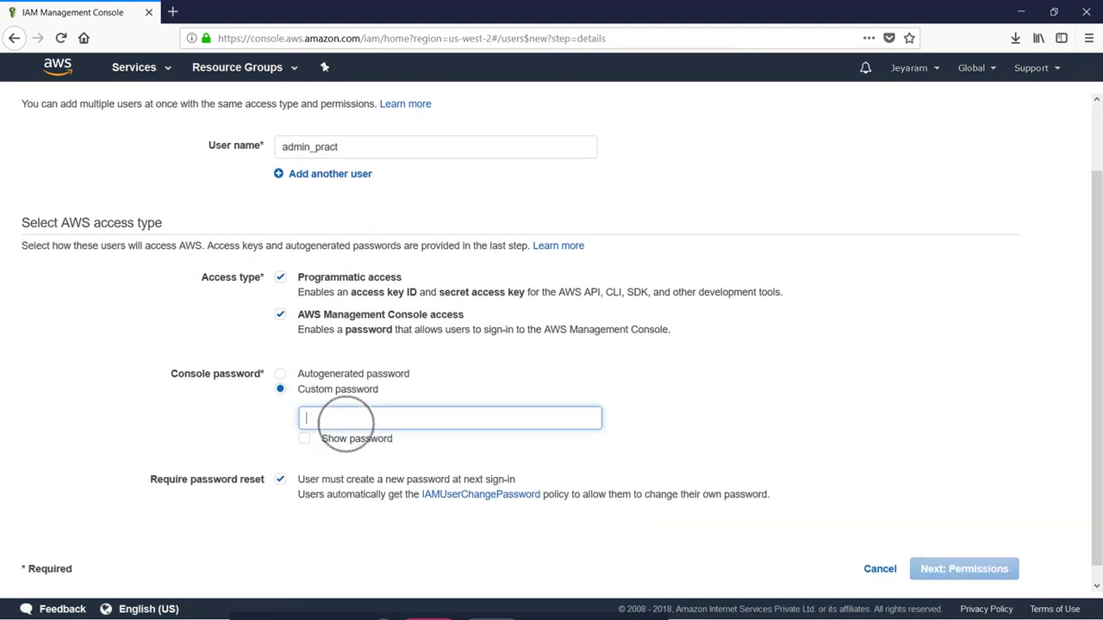
pyautogui.write('••')
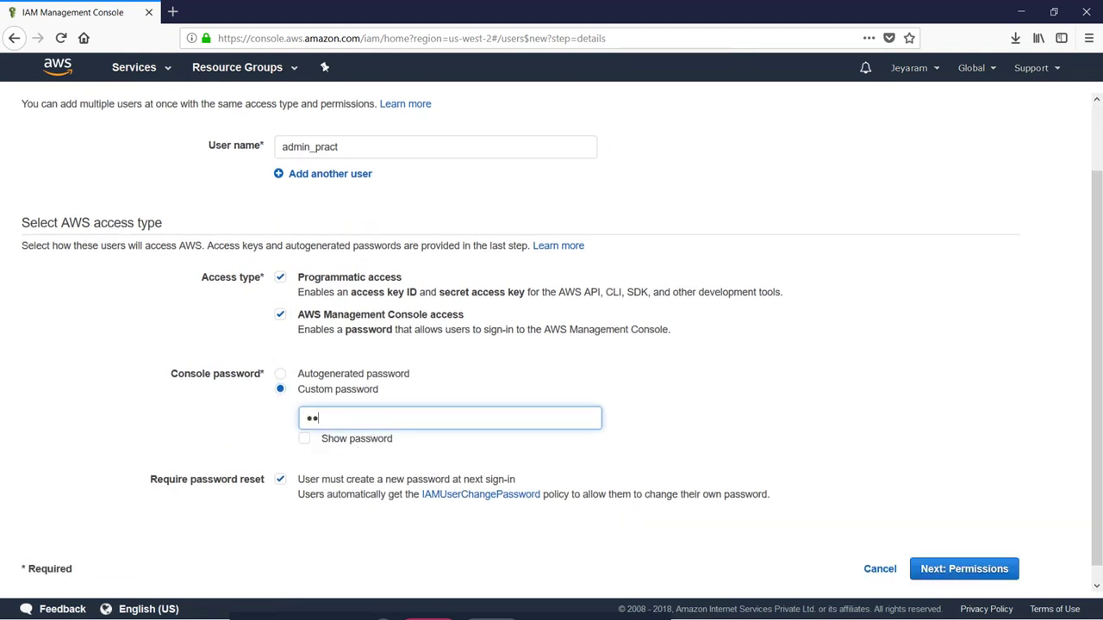
pyautogui.write('••••')
pyautogui.scroll(-1, 548, 478)
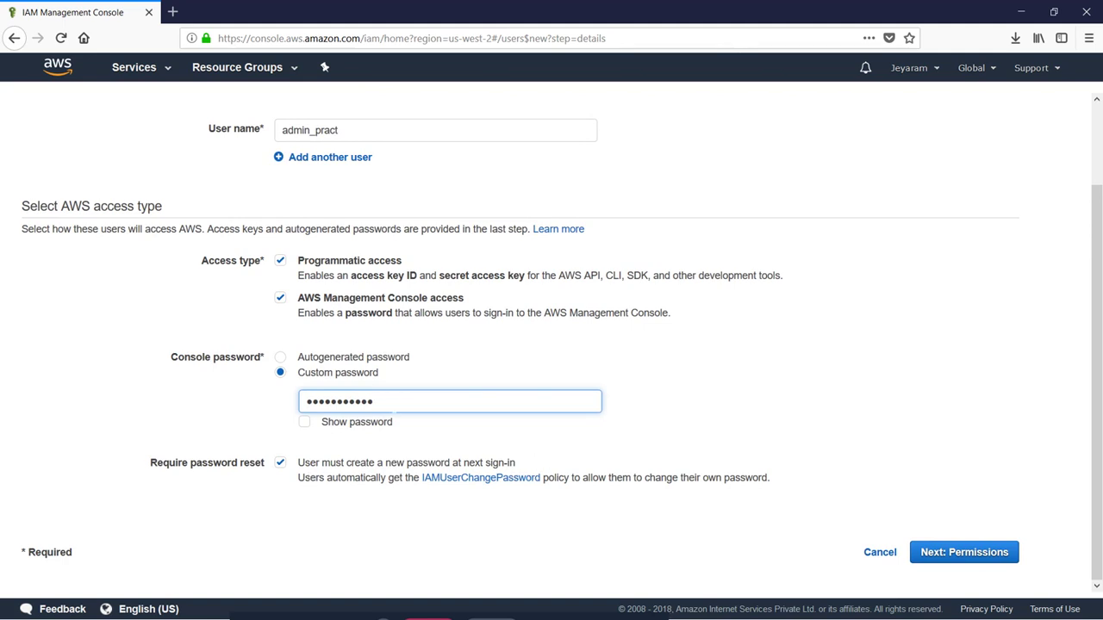
pyautogui.doubleClick(297, 401)
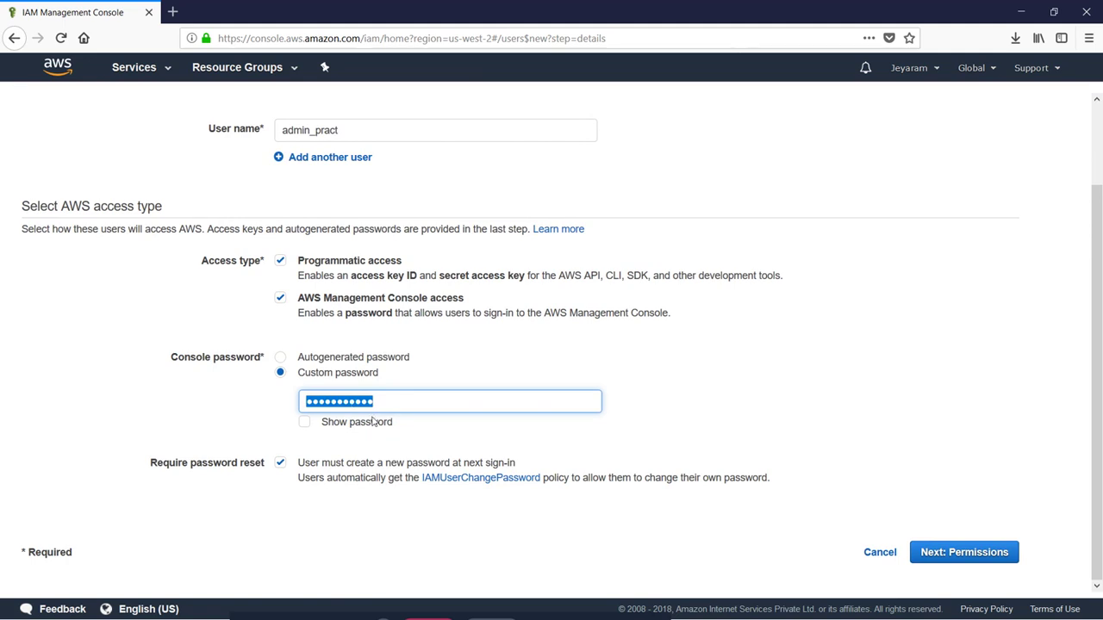
pyautogui.click(281, 464)
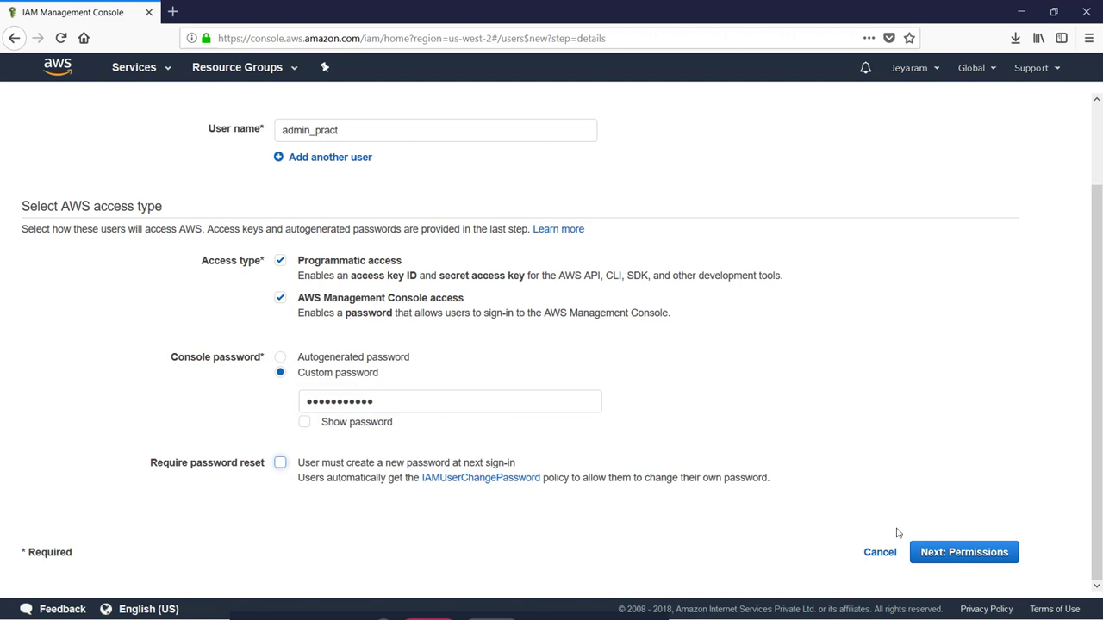
pyautogui.click(964, 552)
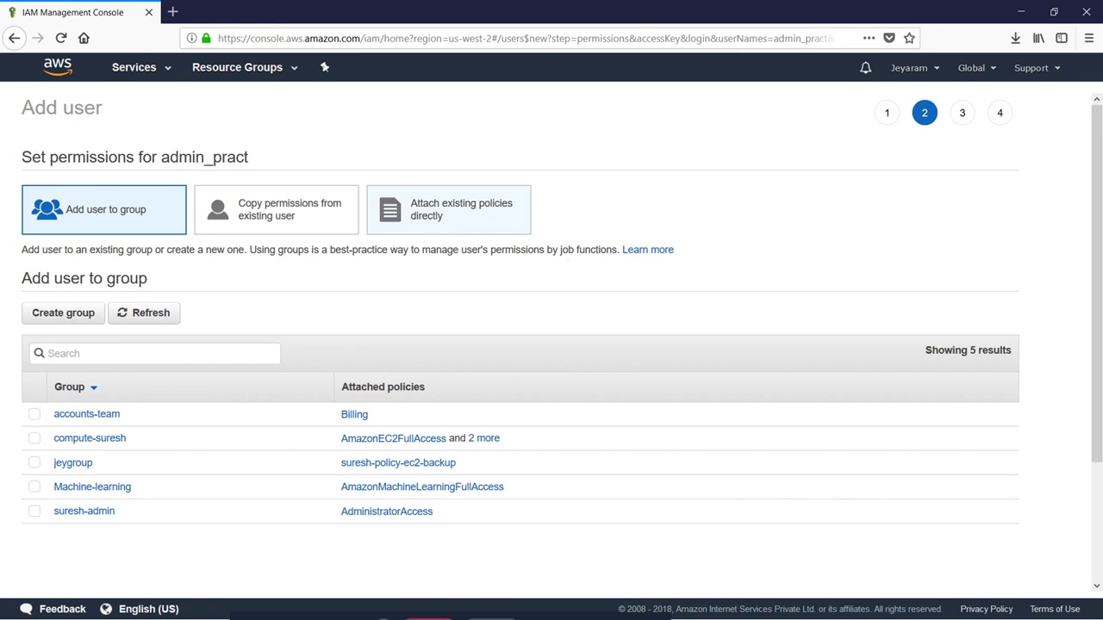
# Step: Attach the existing AdministratorAccess policy directly to admin_pract and create the user
pyautogui.click(448, 210)
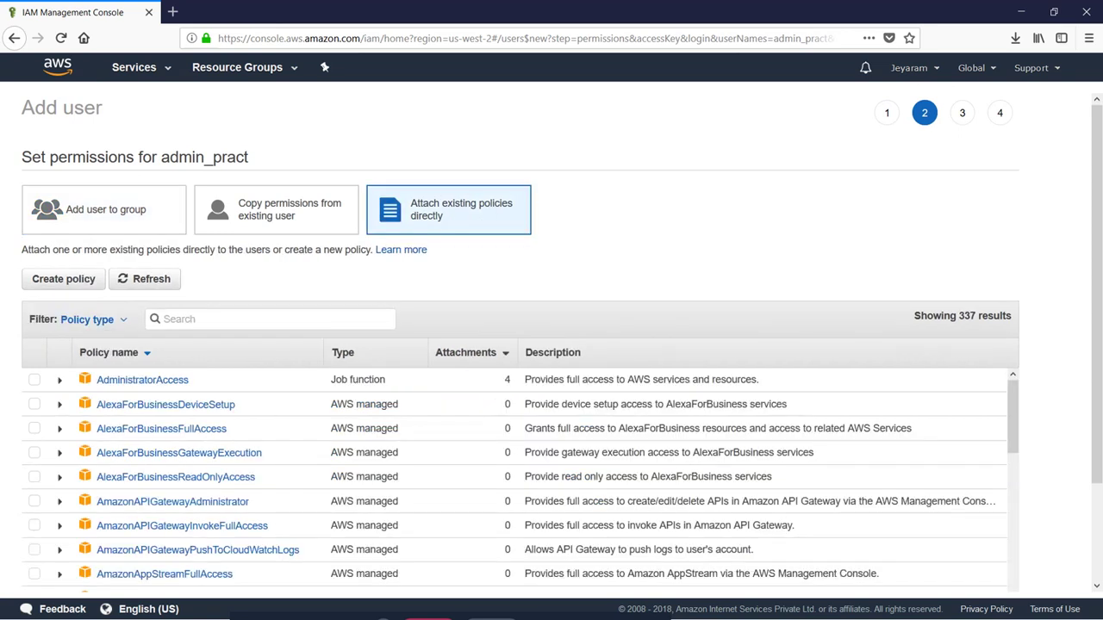
pyautogui.click(35, 382)
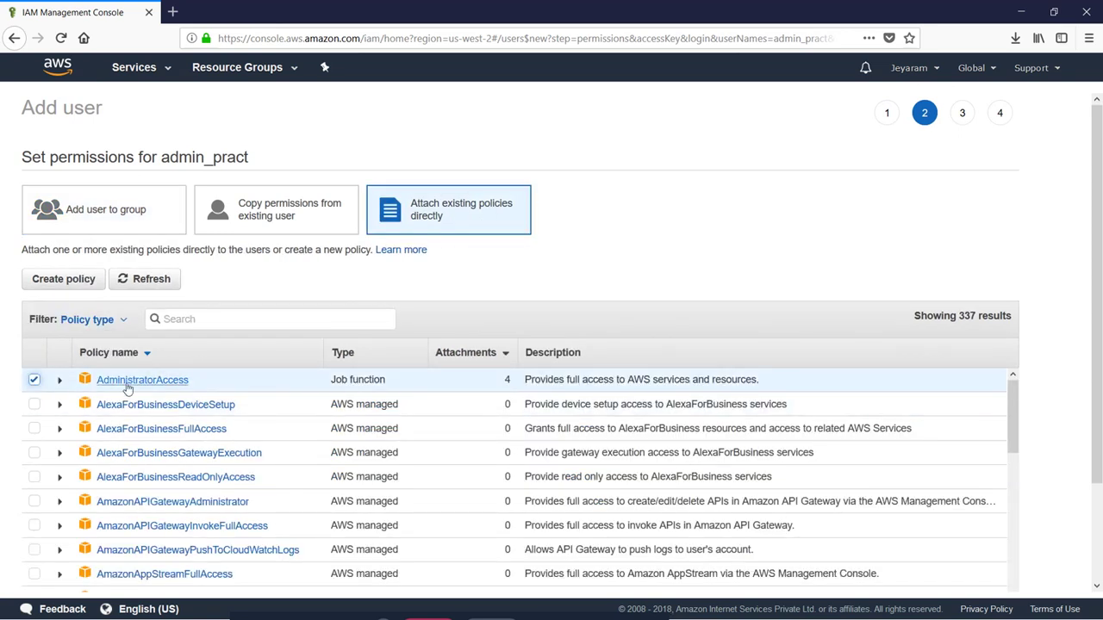
pyautogui.scroll(-3, 1077, 480)
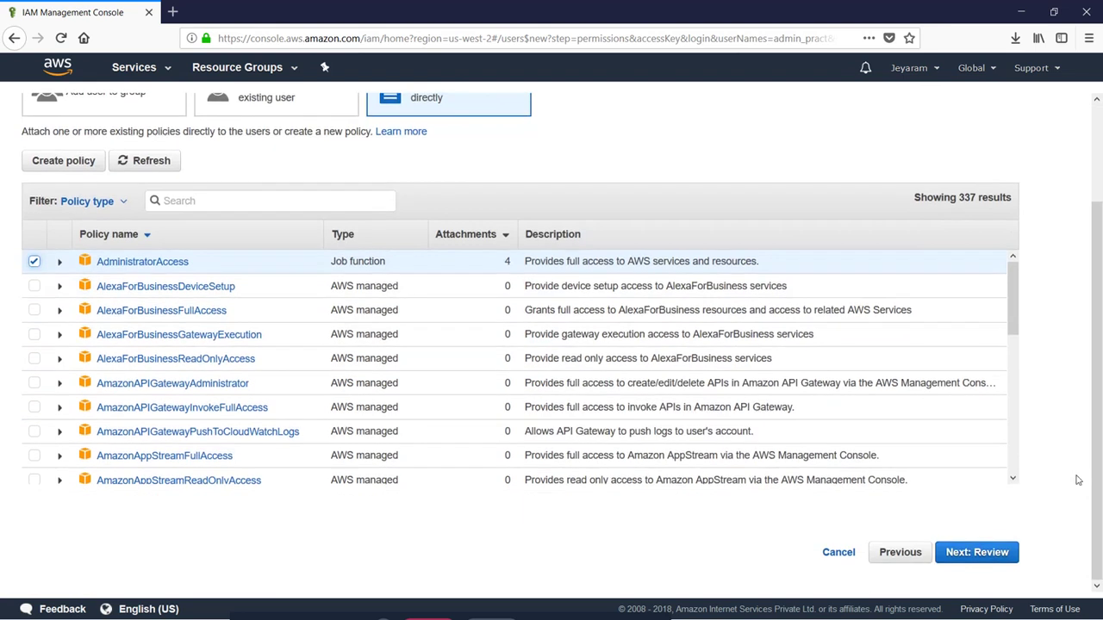
pyautogui.click(982, 555)
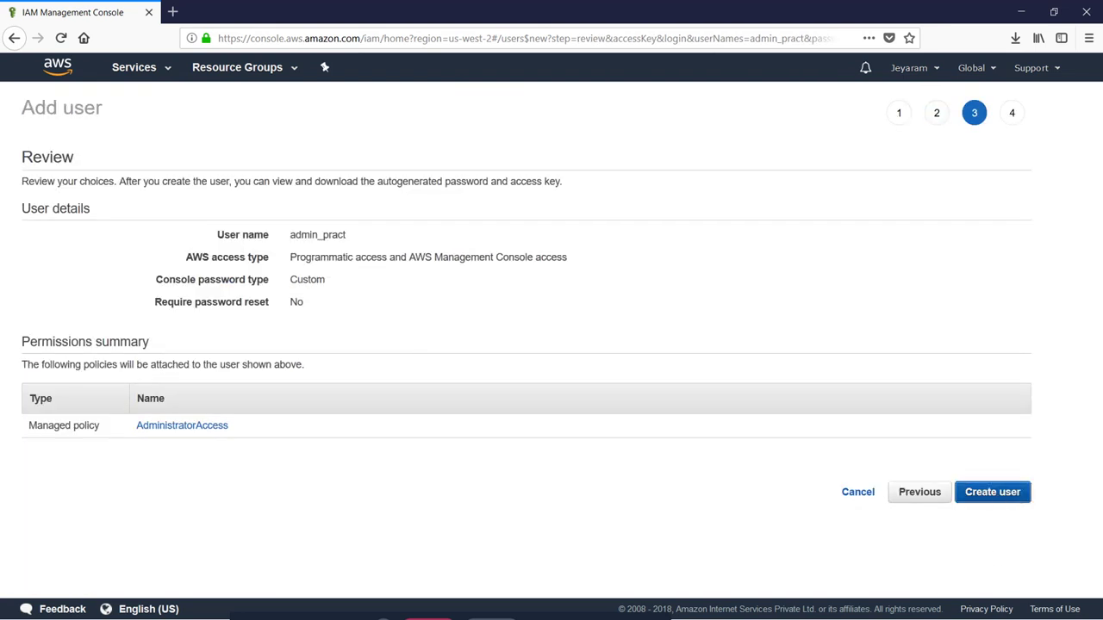
pyautogui.click(993, 492)
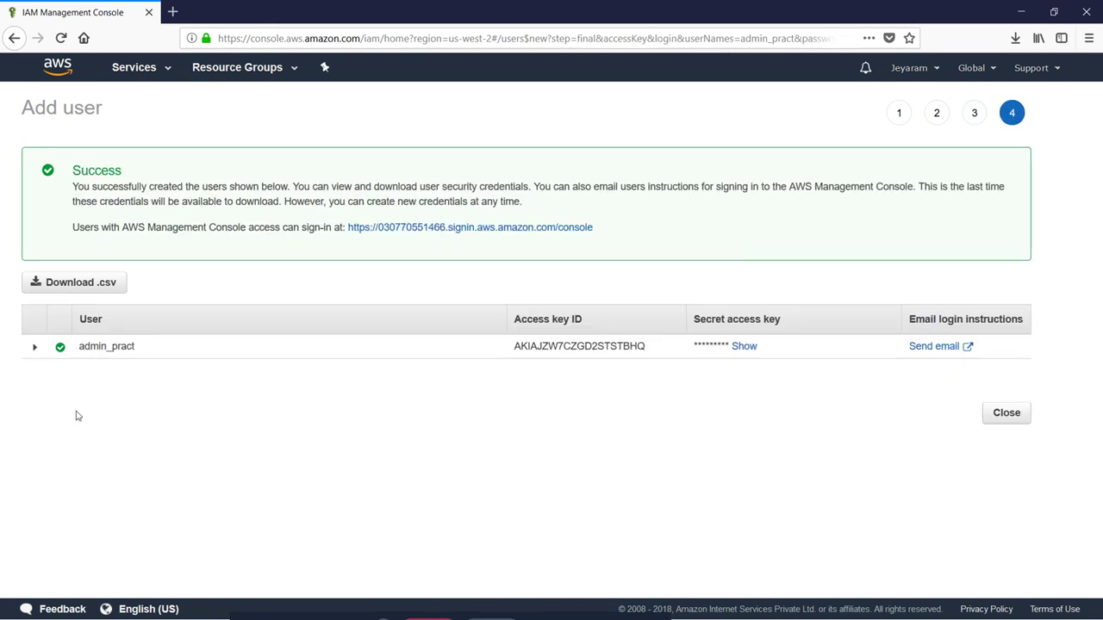
# Step: Save the new user's credentials.csv file to disk and close the user creation wizard
pyautogui.click(76, 293)
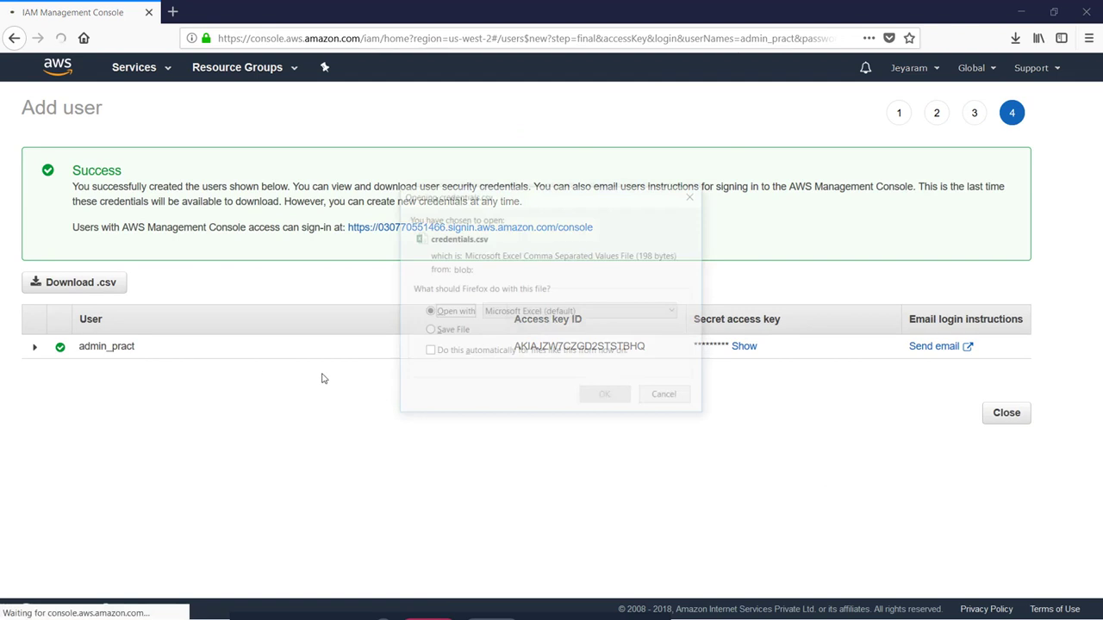
pyautogui.click(438, 332)
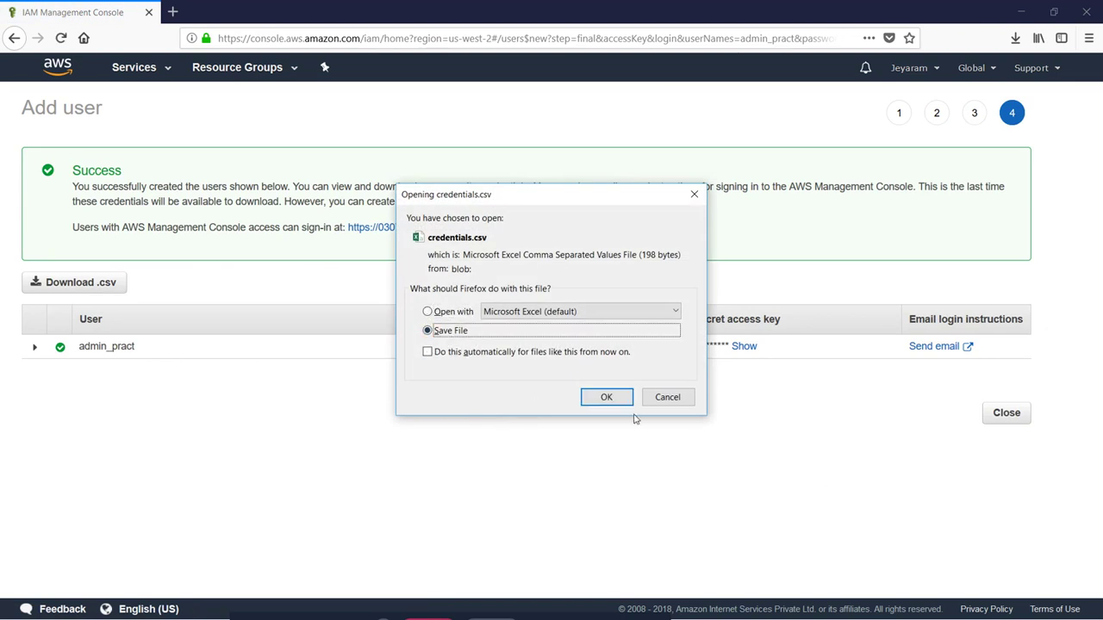
pyautogui.click(605, 396)
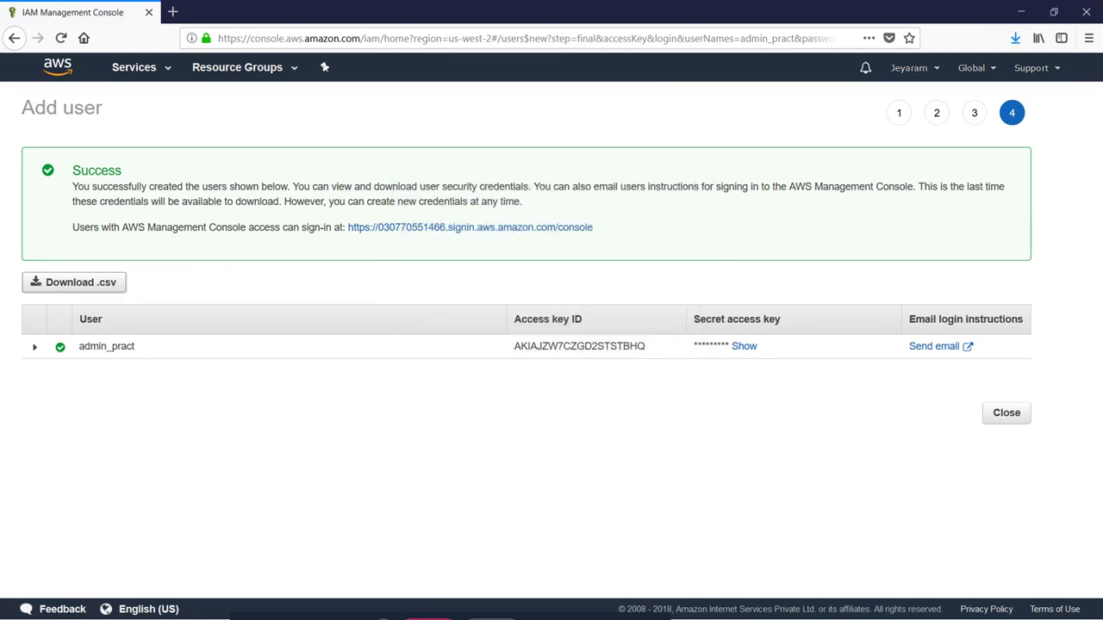
pyautogui.click(1008, 414)
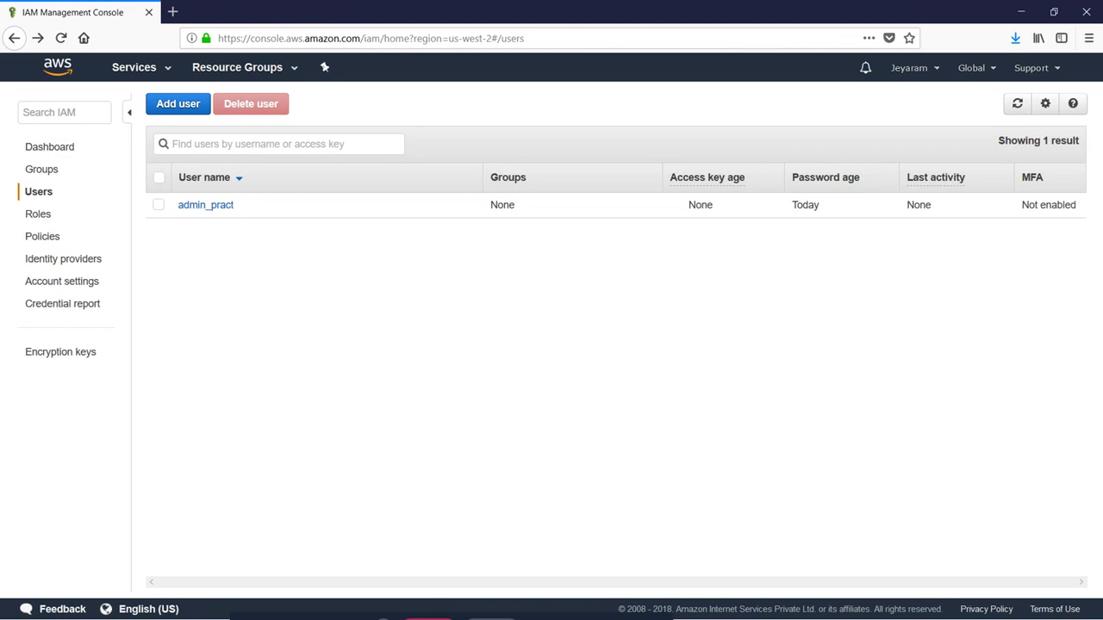
# Step: Sign out of the console and sign back in as the root user with the account password
pyautogui.click(915, 69)
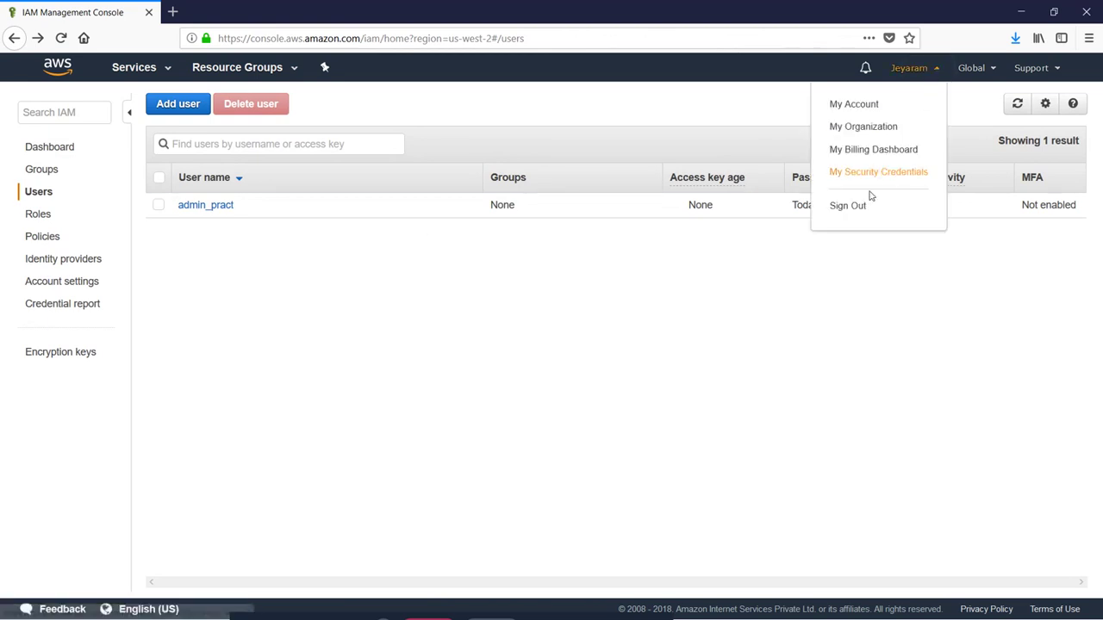
pyautogui.click(847, 205)
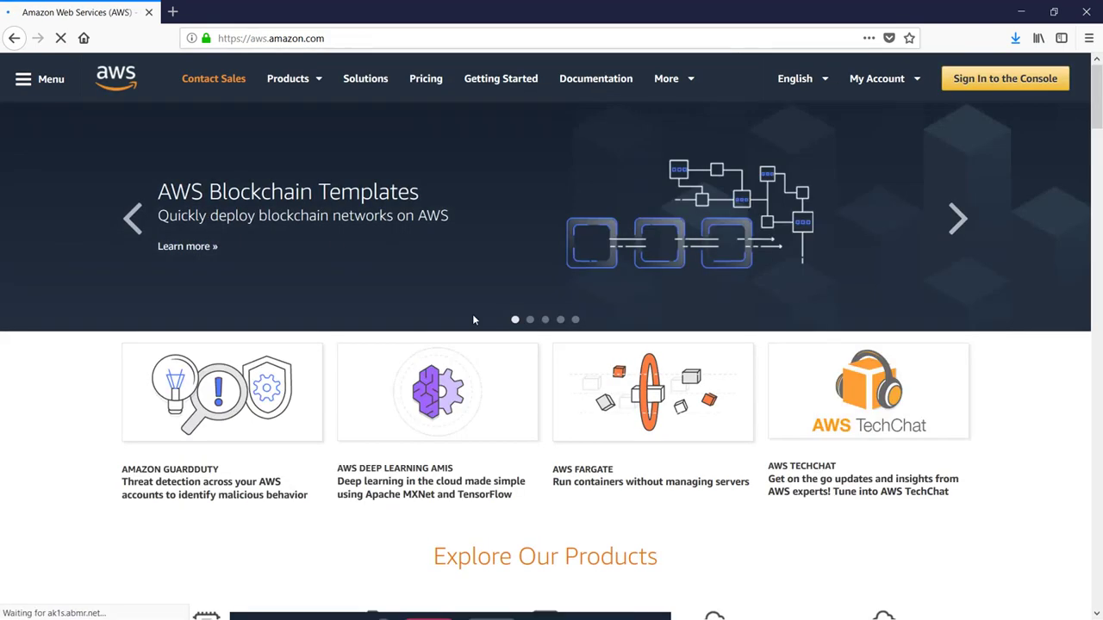
pyautogui.click(1010, 81)
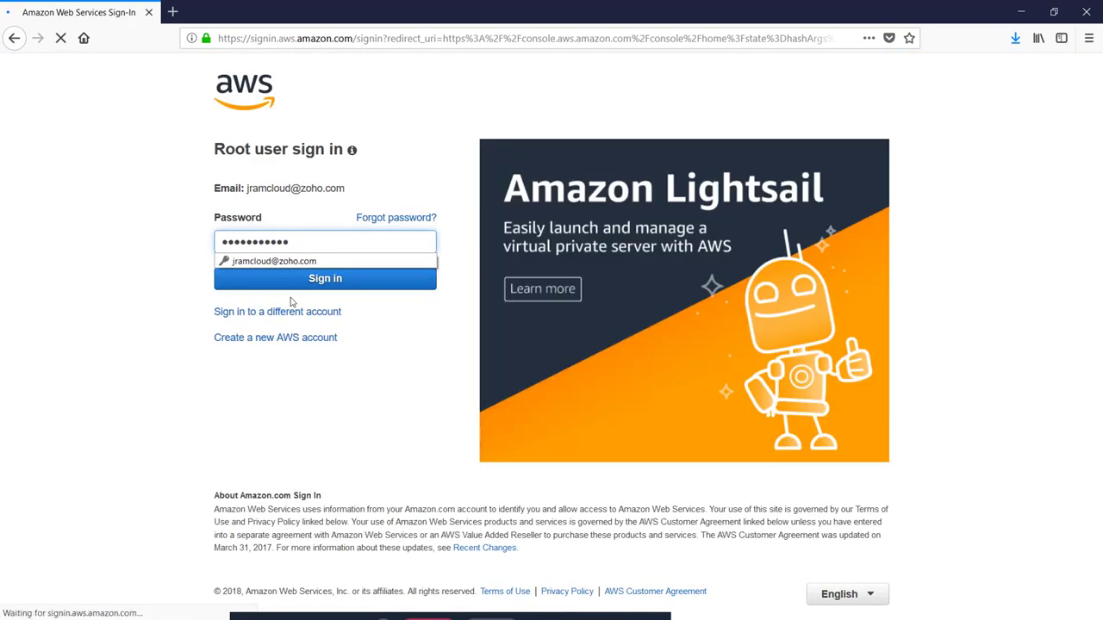
pyautogui.press('Return')
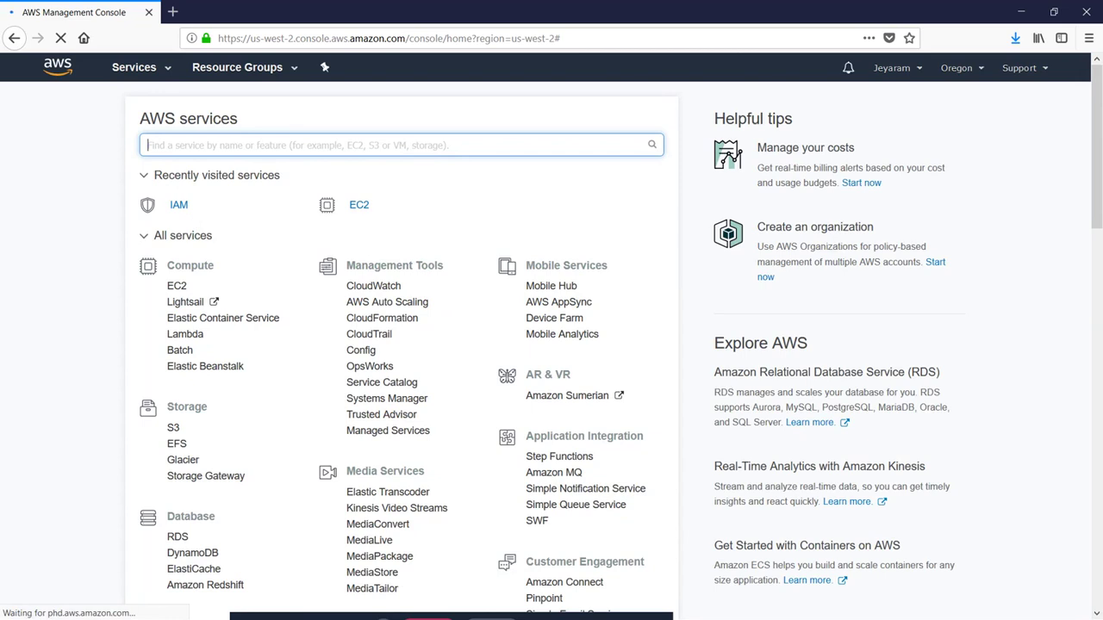
# Step: Copy the IAM users sign-in link from the IAM dashboard and paste it on line 8 of the "new 5" note in Notepad++
pyautogui.click(179, 205)
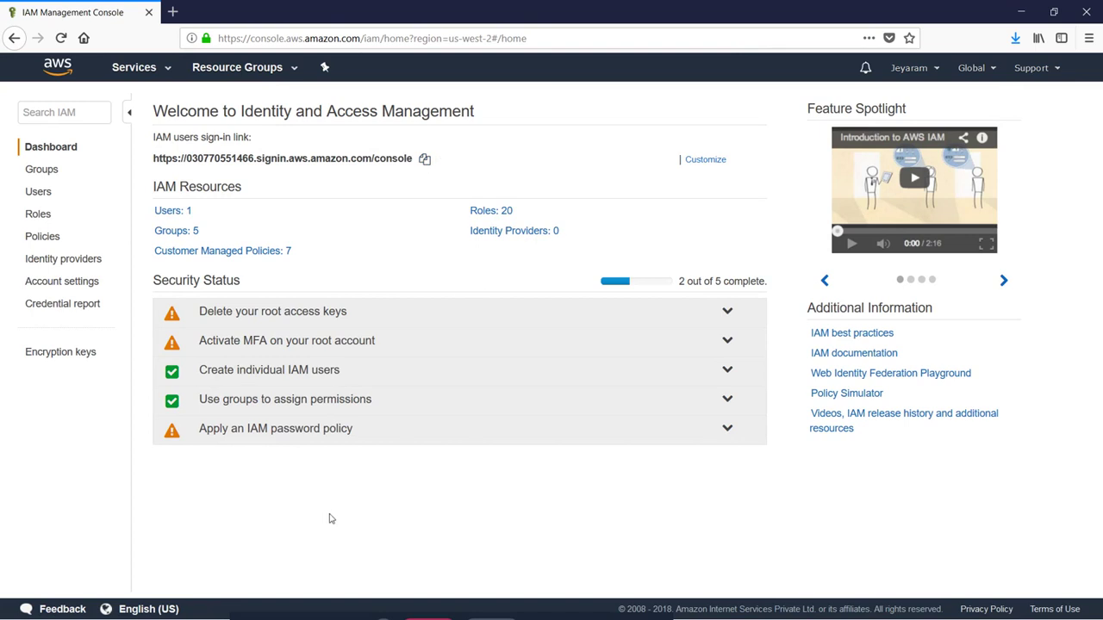
pyautogui.hotkey('alt', 'Tab')
pyautogui.hotkey('alt', 'Tab')
pyautogui.hotkey('alt', 'Tab')
pyautogui.hotkey('alt', 'Tab')
pyautogui.hotkey('alt', 'Tab')
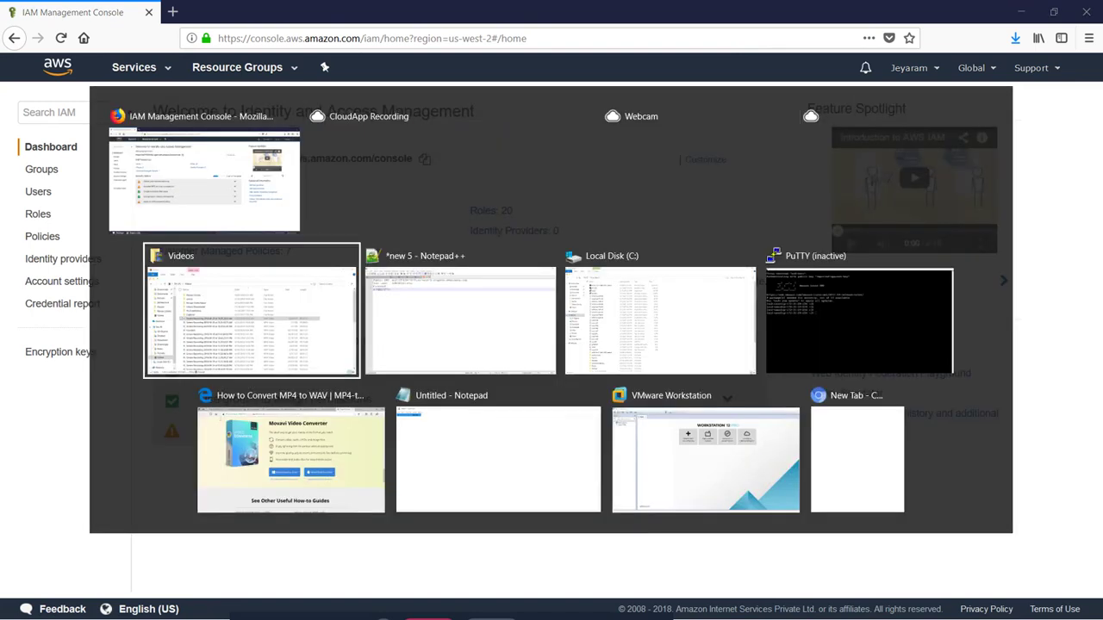
pyautogui.press('Return')
pyautogui.press('Return')
pyautogui.press('Return')
pyautogui.press('Return')
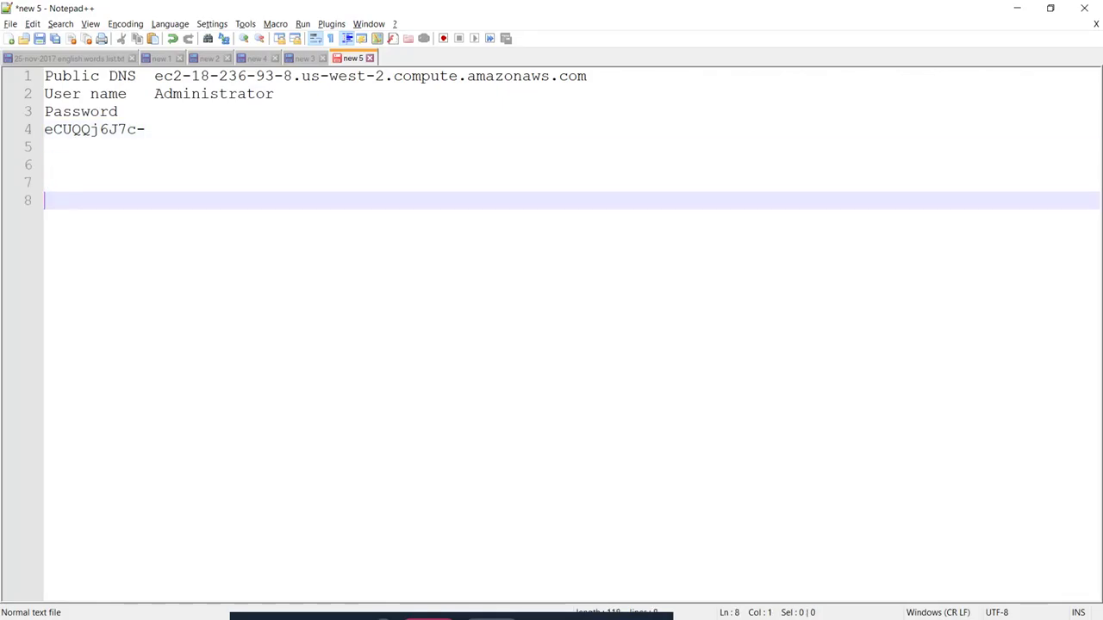
pyautogui.hotkey('ctrl', 'v')
# Step: Delete the old Public DNS, user name and password lines above the pasted sign-in link in the note
pyautogui.press('Up')
pyautogui.press('Up')
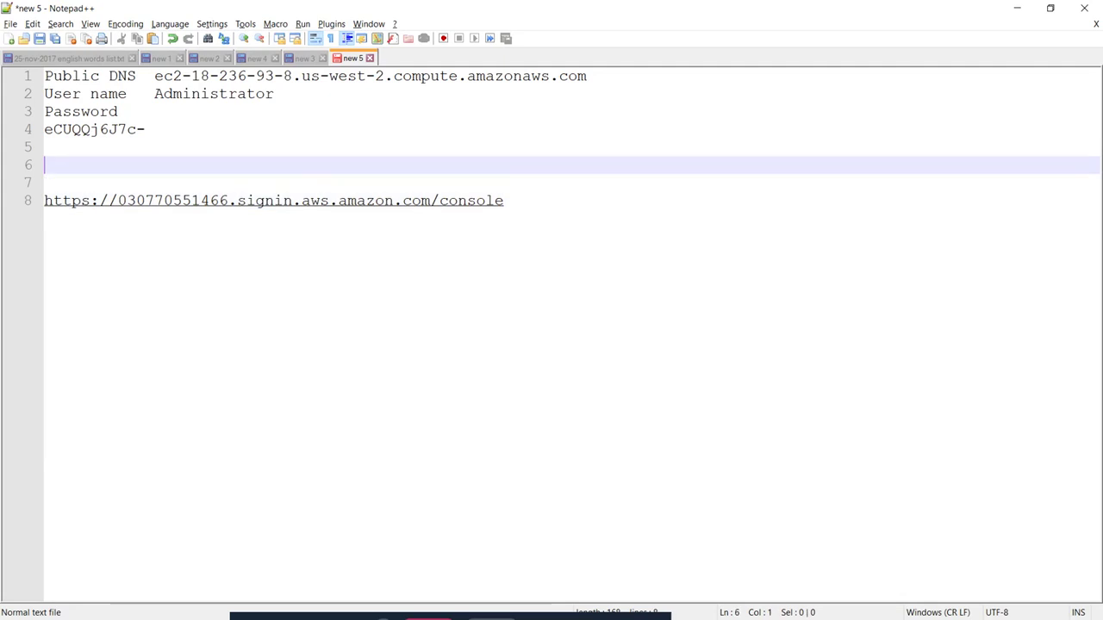
pyautogui.hotkey('ctrl', 'Home')
pyautogui.press('Down')
pyautogui.press('Down')
pyautogui.press('Down')
pyautogui.press('End')
pyautogui.hotkey('shift', 'Up')
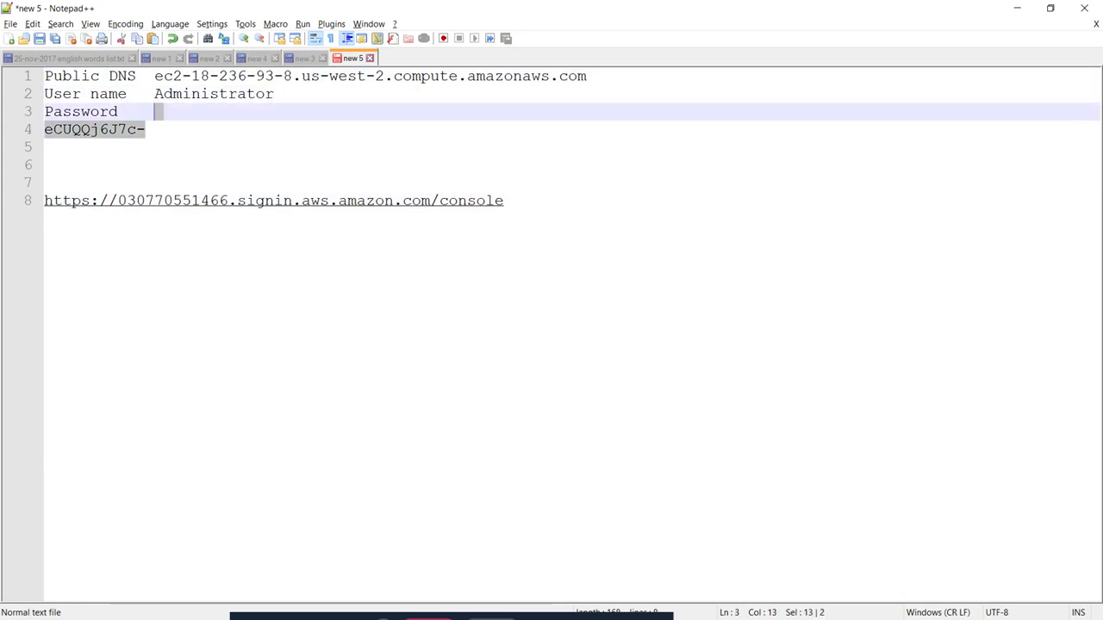
pyautogui.hotkey('ctrl', 'shift', 'Home')
pyautogui.press('Delete')
pyautogui.press('Delete')
pyautogui.press('Delete')
pyautogui.press('Delete')
pyautogui.press('Delete')
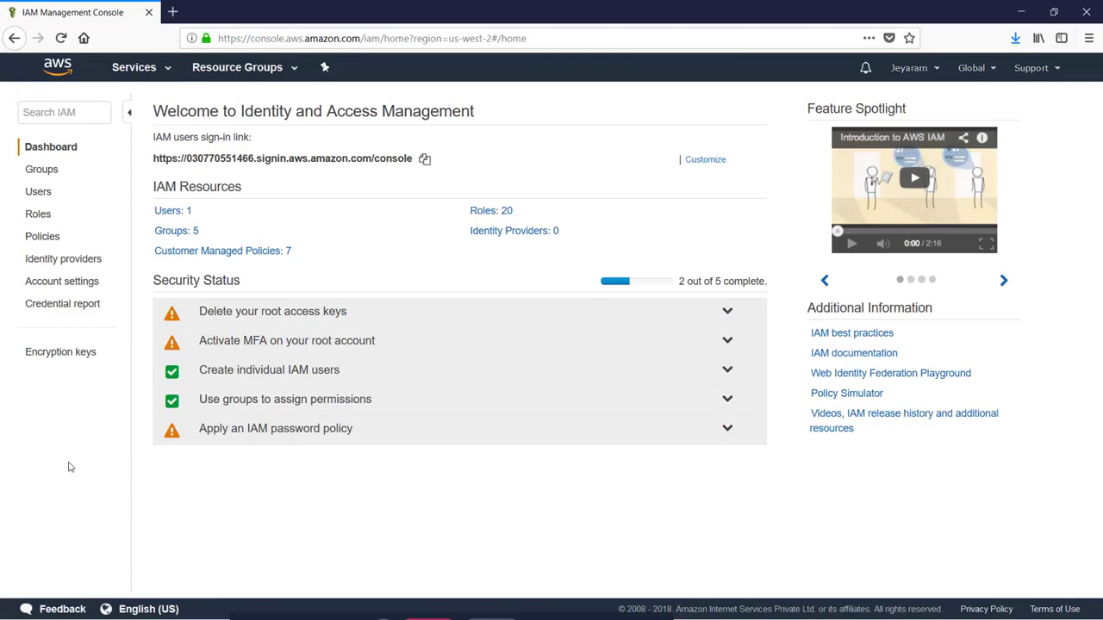
# Step: Switch back to Firefox and sign out of the AWS root account
pyautogui.click(938, 69)
pyautogui.click(864, 207)
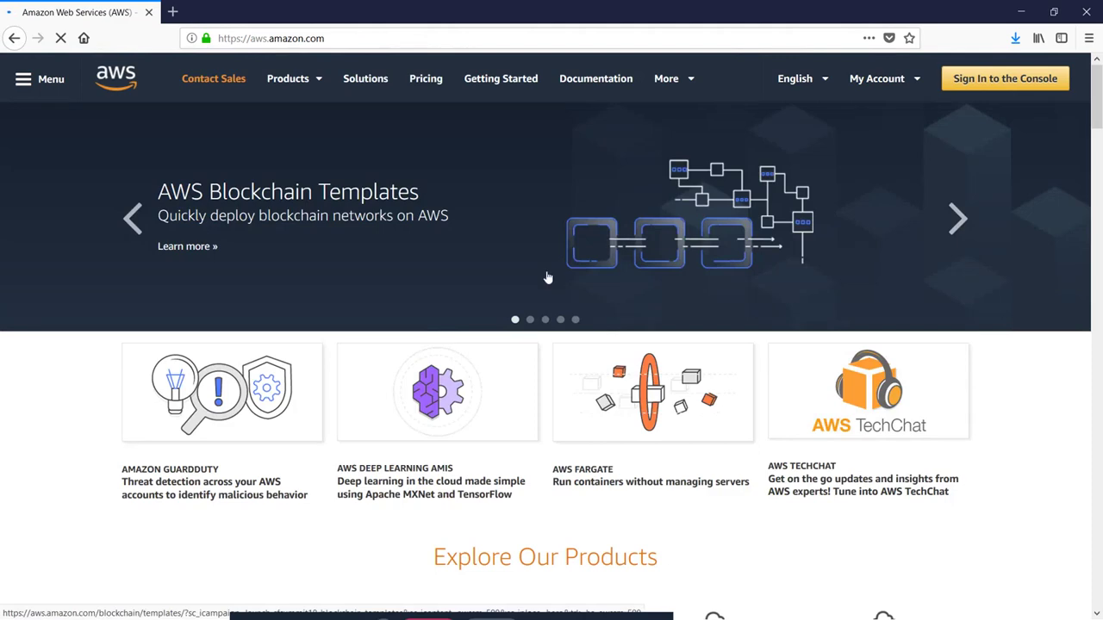
# Step: Copy the saved IAM sign-in link from the Notepad++ note and open it in Firefox
pyautogui.hotkey('alt', 'Tab')
pyautogui.hotkey('ctrl', 'a')
pyautogui.hotkey('ctrl', 'c')
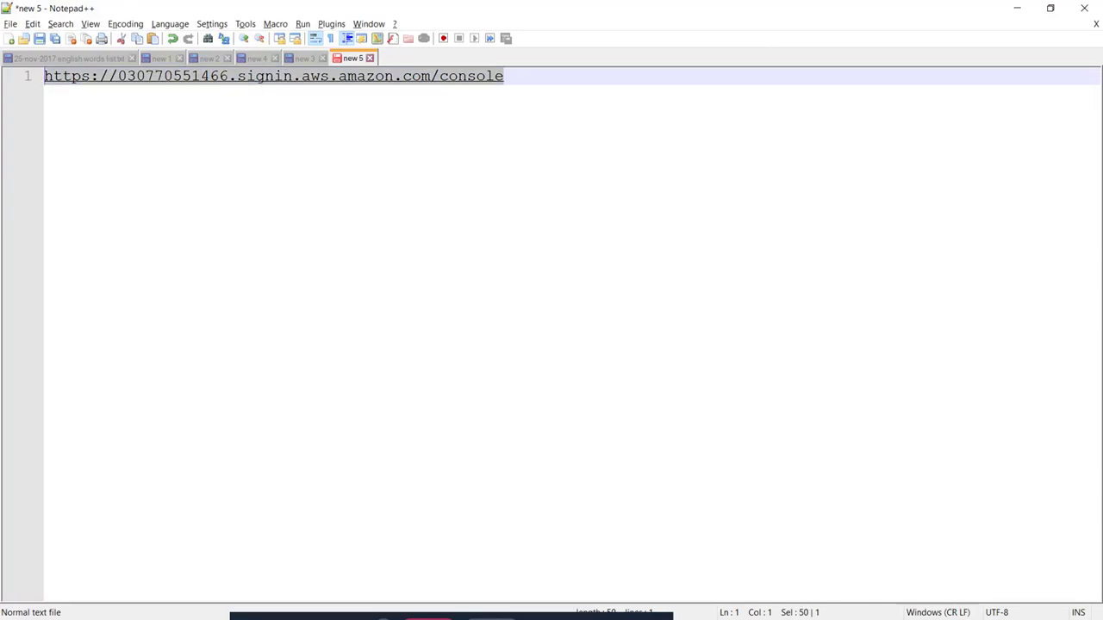
pyautogui.hotkey('alt', 'Tab')
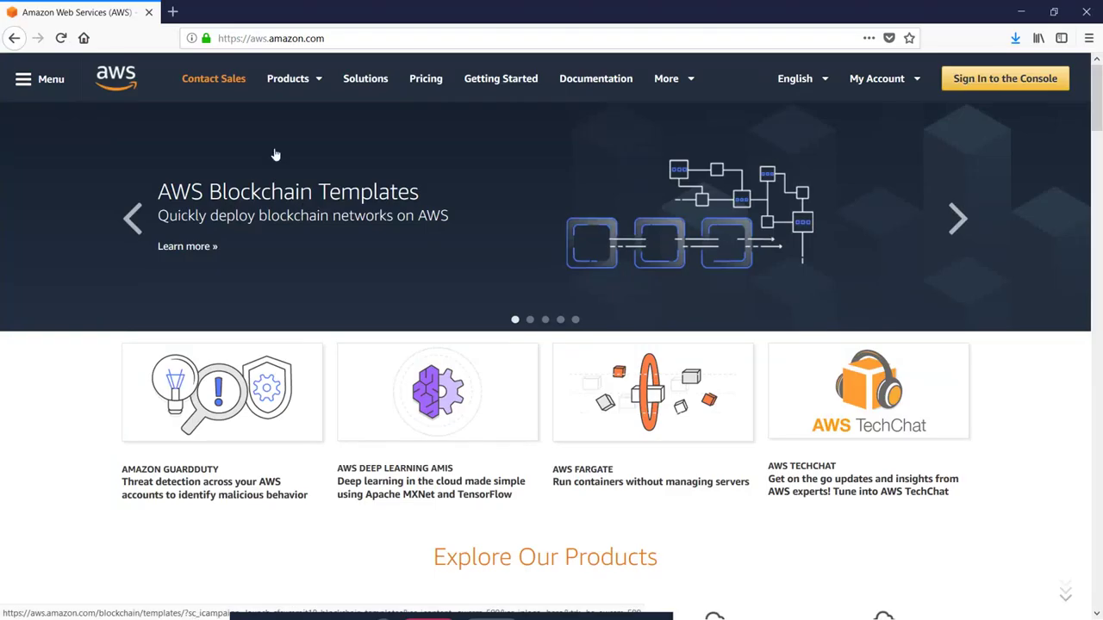
pyautogui.click(403, 39)
pyautogui.hotkey('ctrl', 'v')
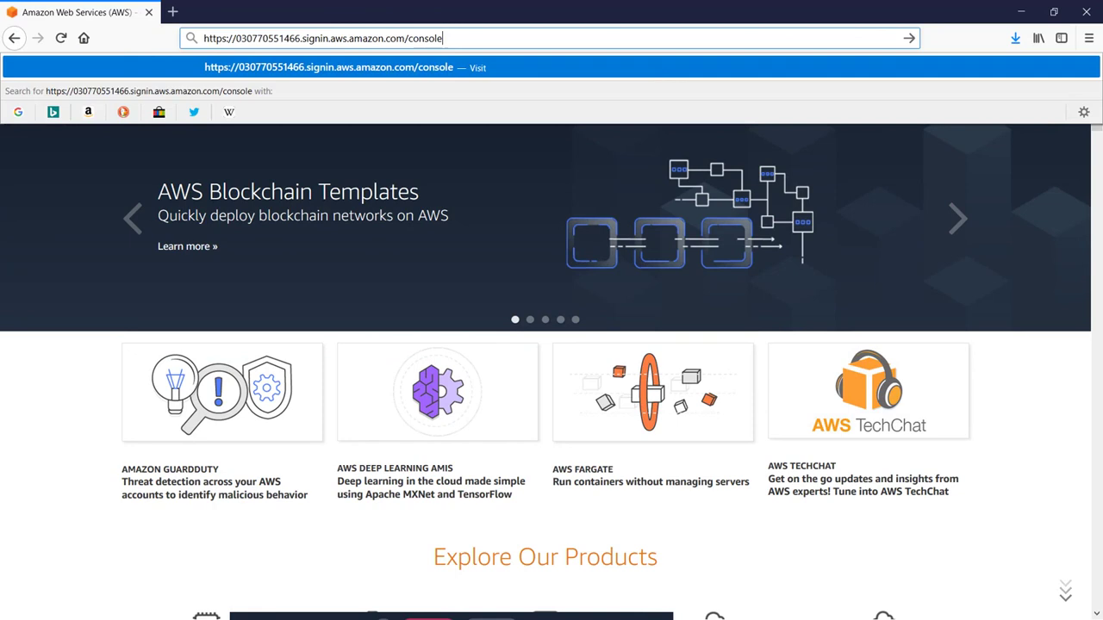
pyautogui.press('Return')
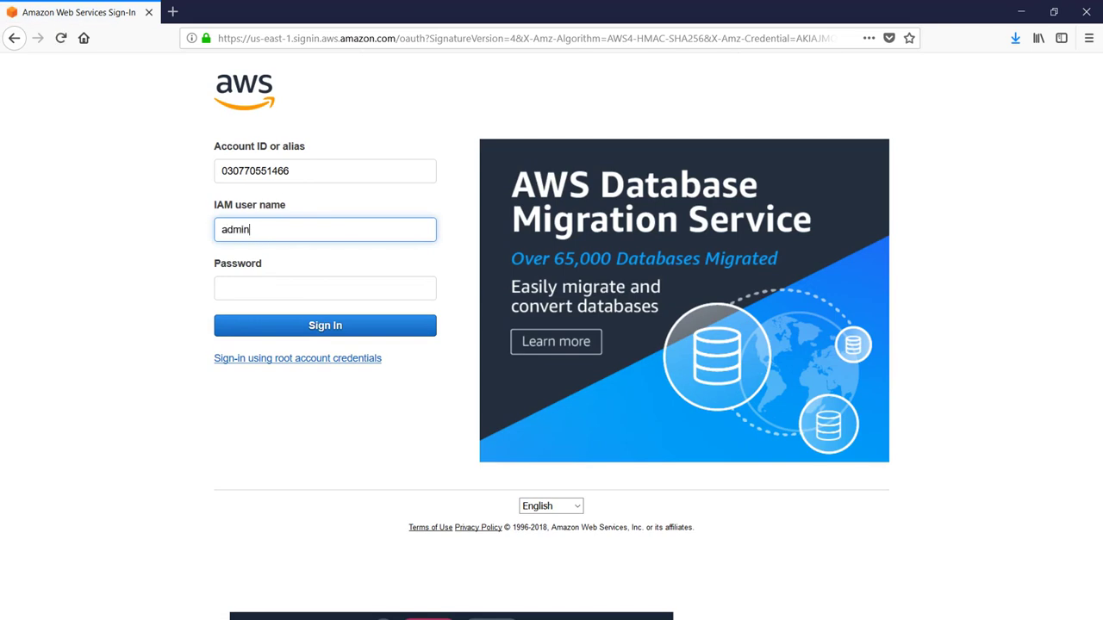
# Step: Sign in as IAM user admin_pract with the account password and decline saving the login in the browser
pyautogui.write('t')
pyautogui.press('Tab')
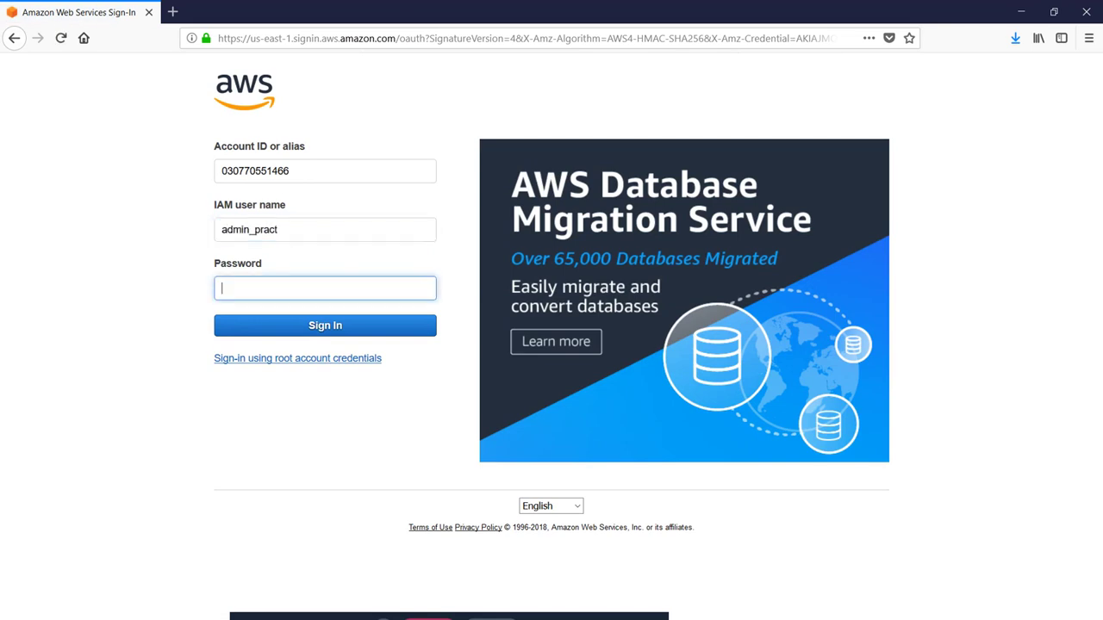
pyautogui.write('••••••')
pyautogui.press('Return')
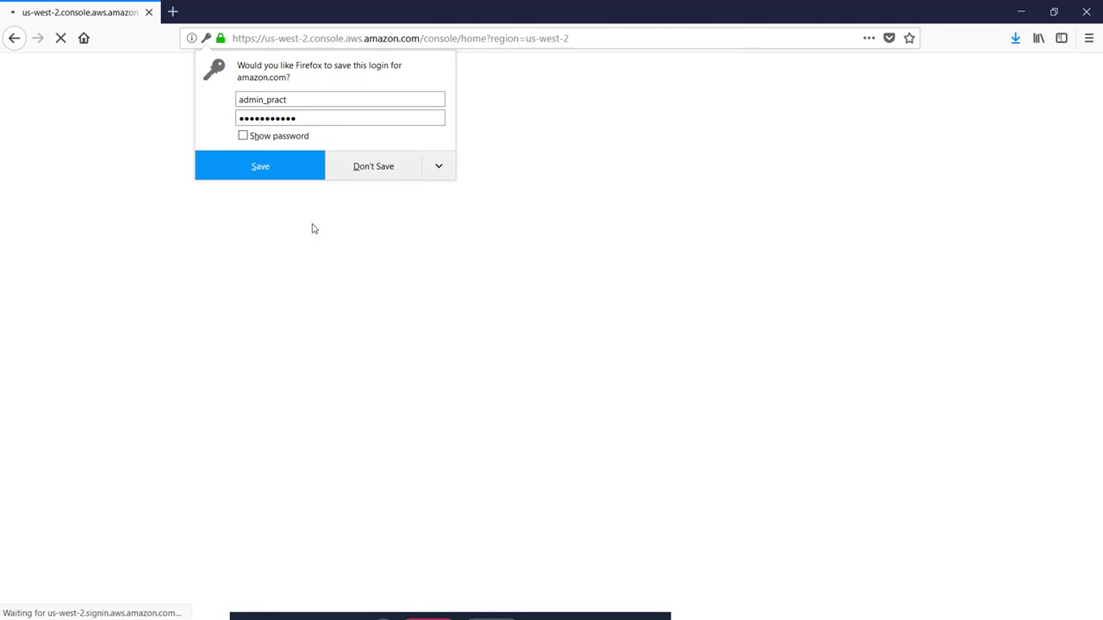
pyautogui.click(366, 172)
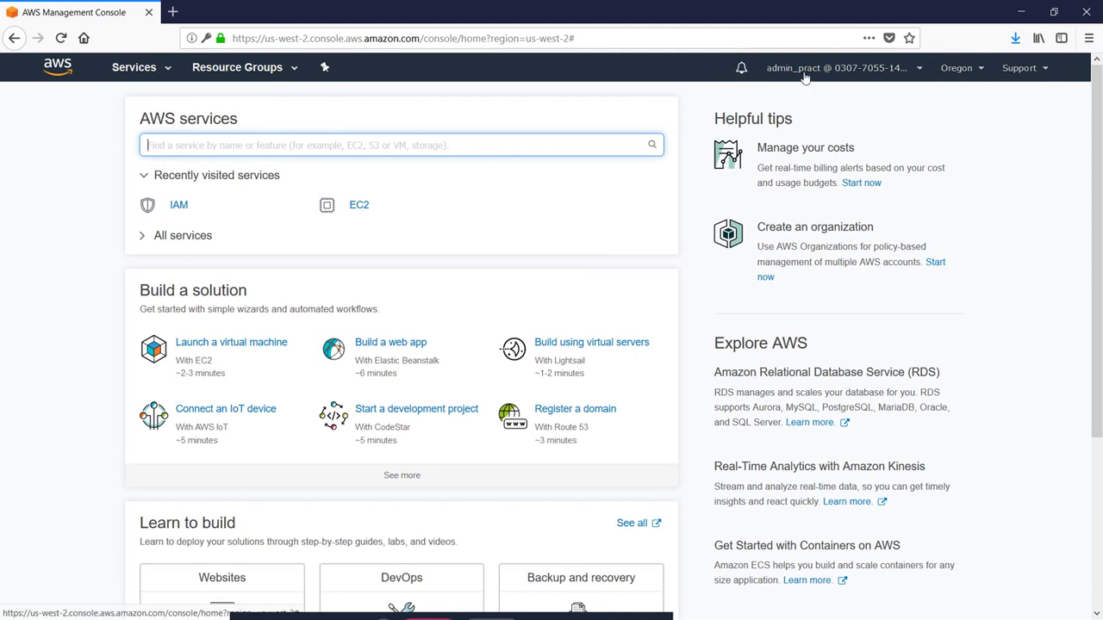
# Step: Find the VPC service, open it and view the list of existing VPCs
pyautogui.click(165, 66)
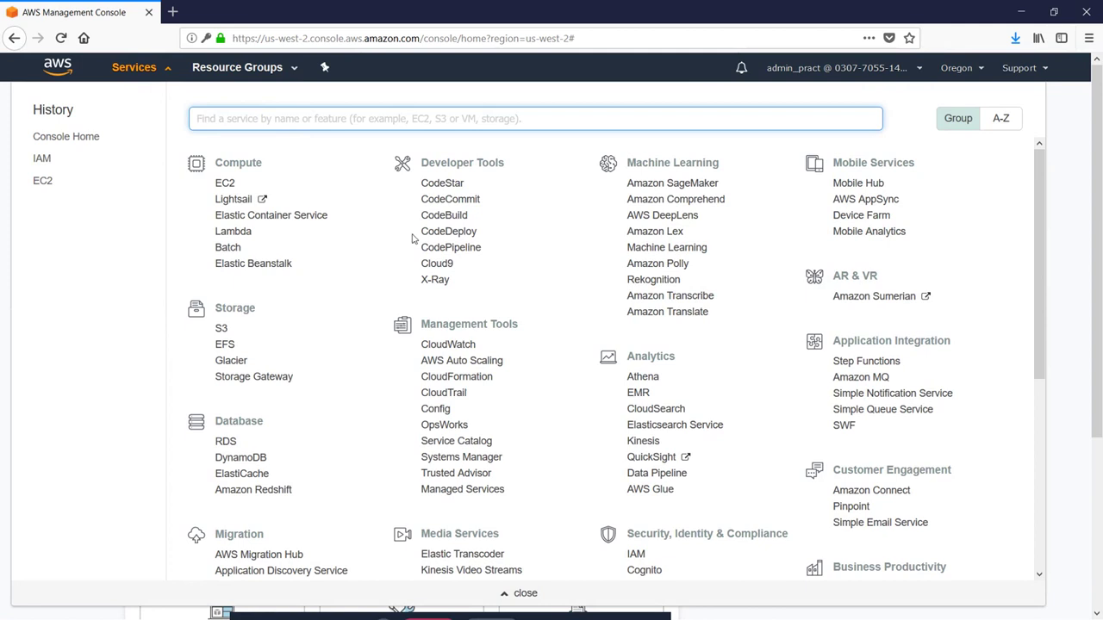
pyautogui.write('vpc')
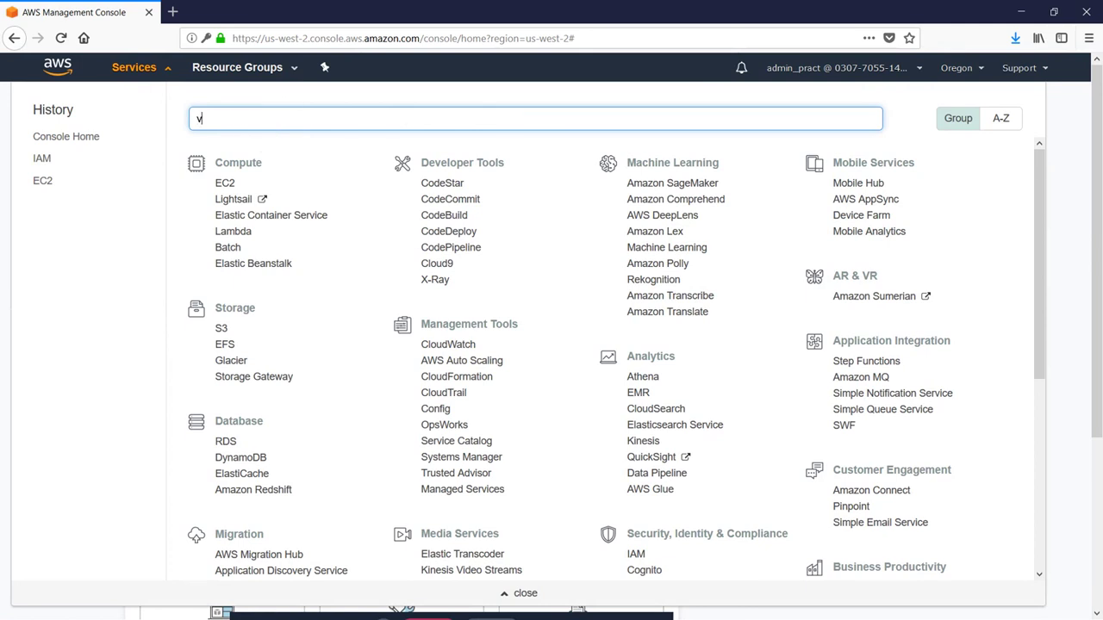
pyautogui.click(259, 157)
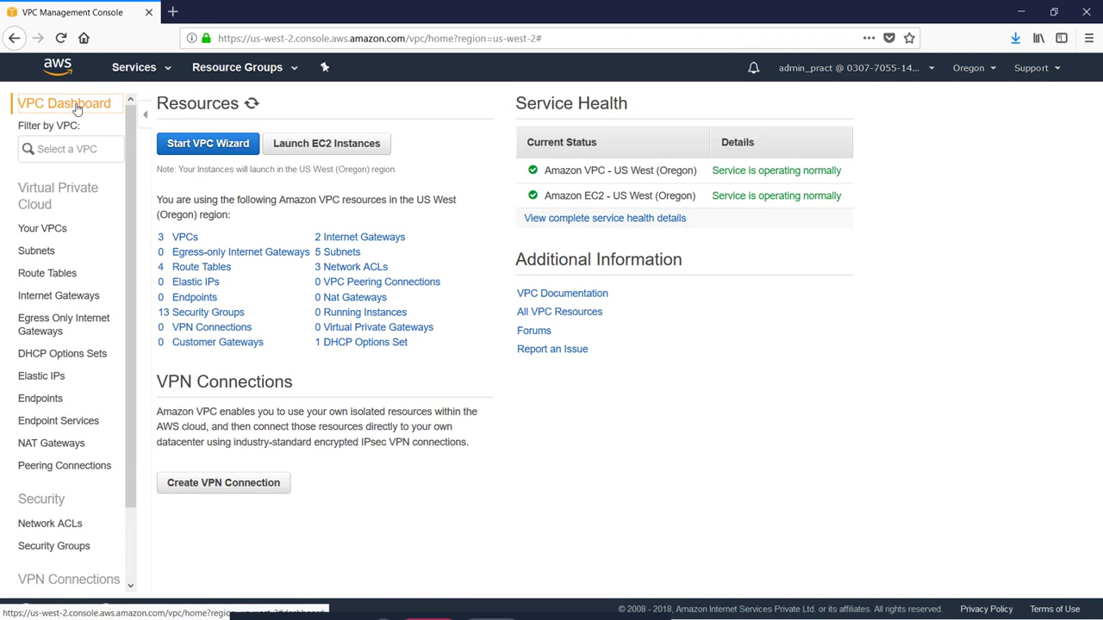
pyautogui.click(28, 235)
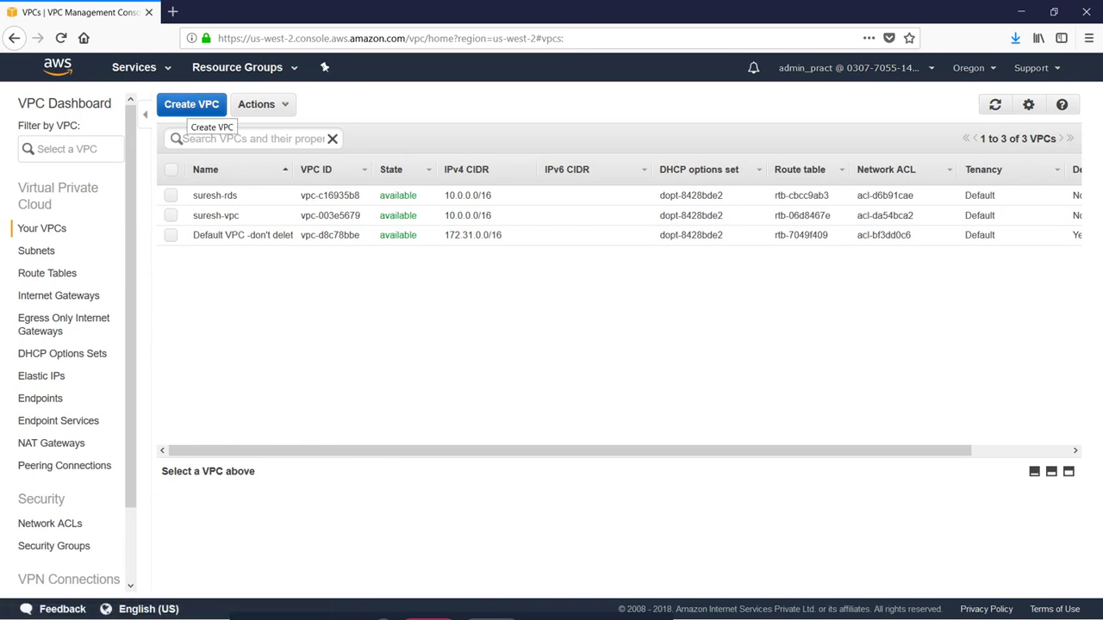
# Step: Start the VPC Wizard from the VPC Dashboard and select the VPC with a Single Public Subnet configuration
pyautogui.click(84, 111)
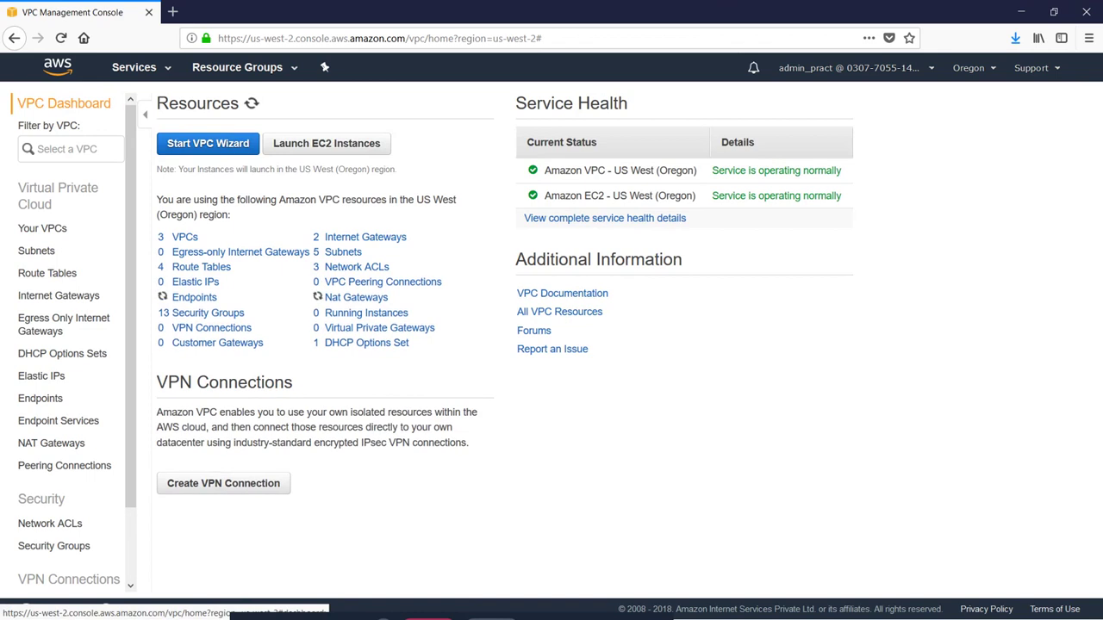
pyautogui.click(205, 147)
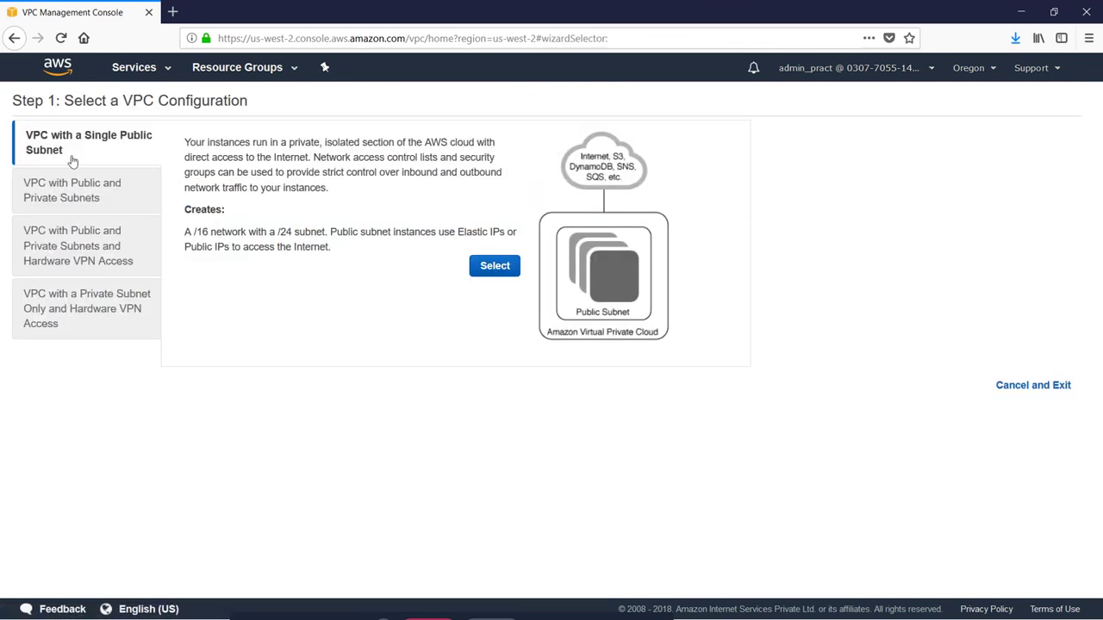
pyautogui.click(505, 267)
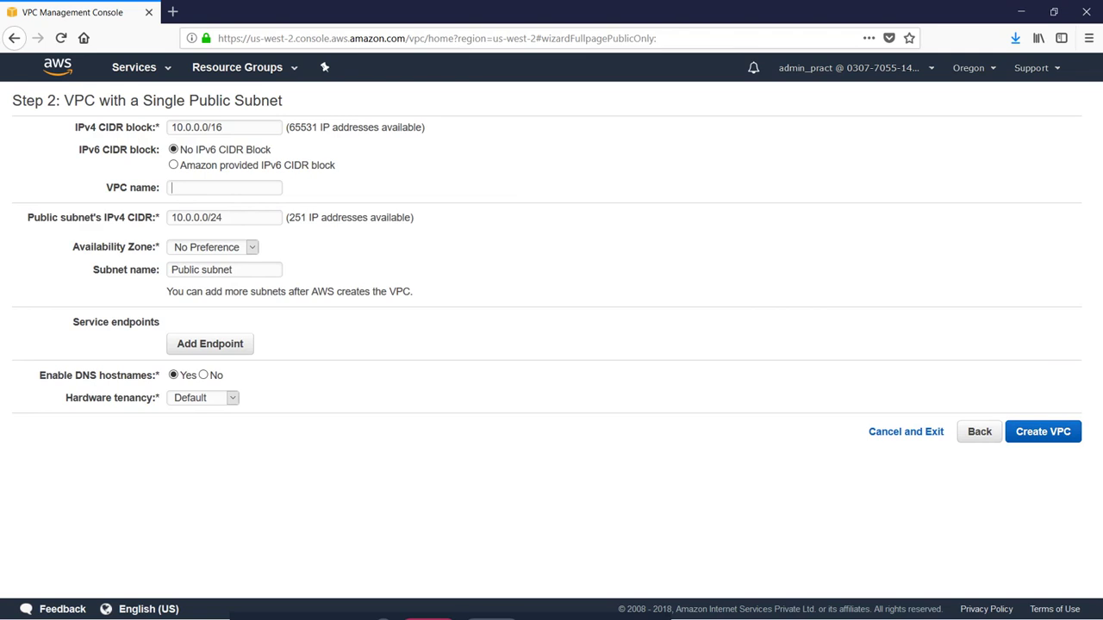
# Step: Name the VPC admin_pract_vpc, create it and return to the VPC list
pyautogui.write('abhijit')
pyautogui.press('BackSpace')
pyautogui.press('BackSpace')
pyautogui.press('BackSpace')
pyautogui.press('BackSpace')
pyautogui.press('BackSpace')
pyautogui.press('BackSpace')
pyautogui.write('dmin_pract')
pyautogui.click(1043, 434)
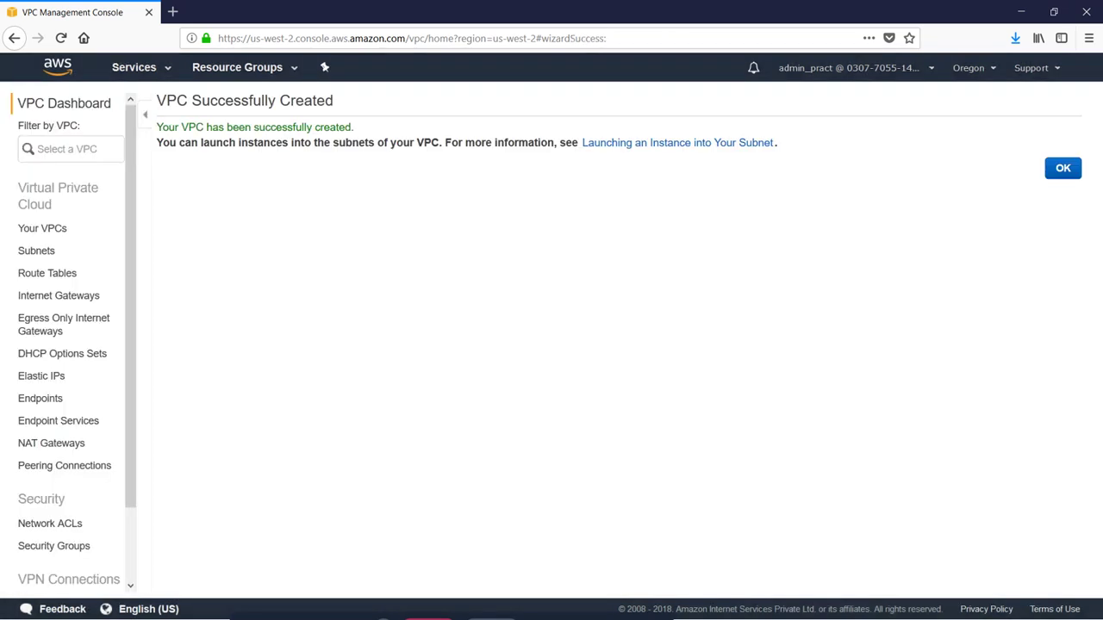
pyautogui.click(1067, 171)
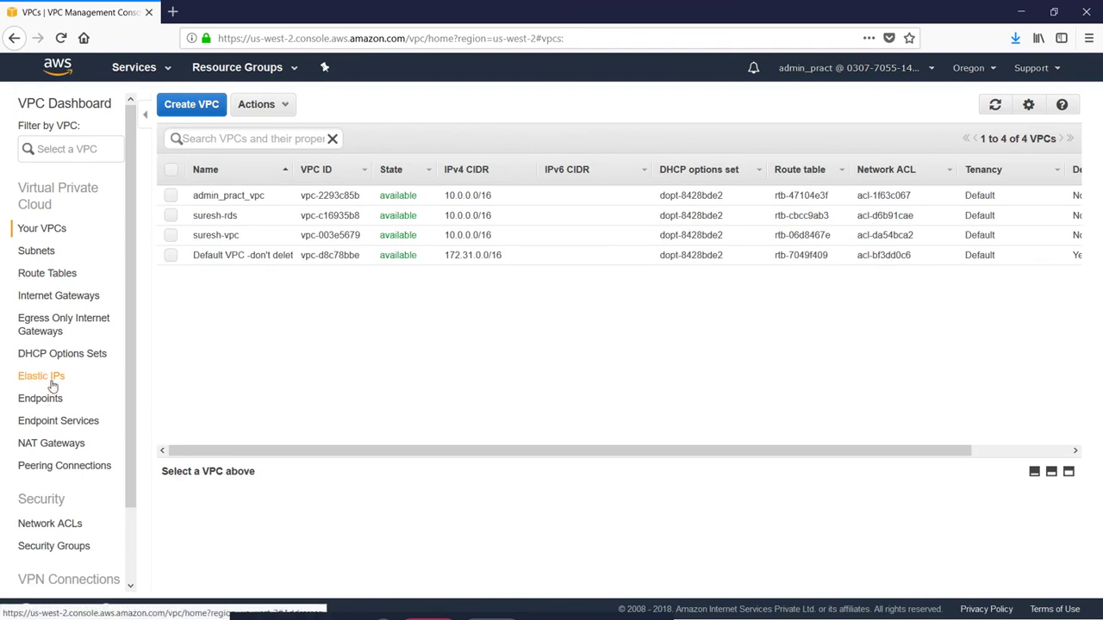
# Step: Start a new security group with admin_pract_sg as its name tag and group name
pyautogui.scroll(-2, 39, 379)
pyautogui.click(54, 477)
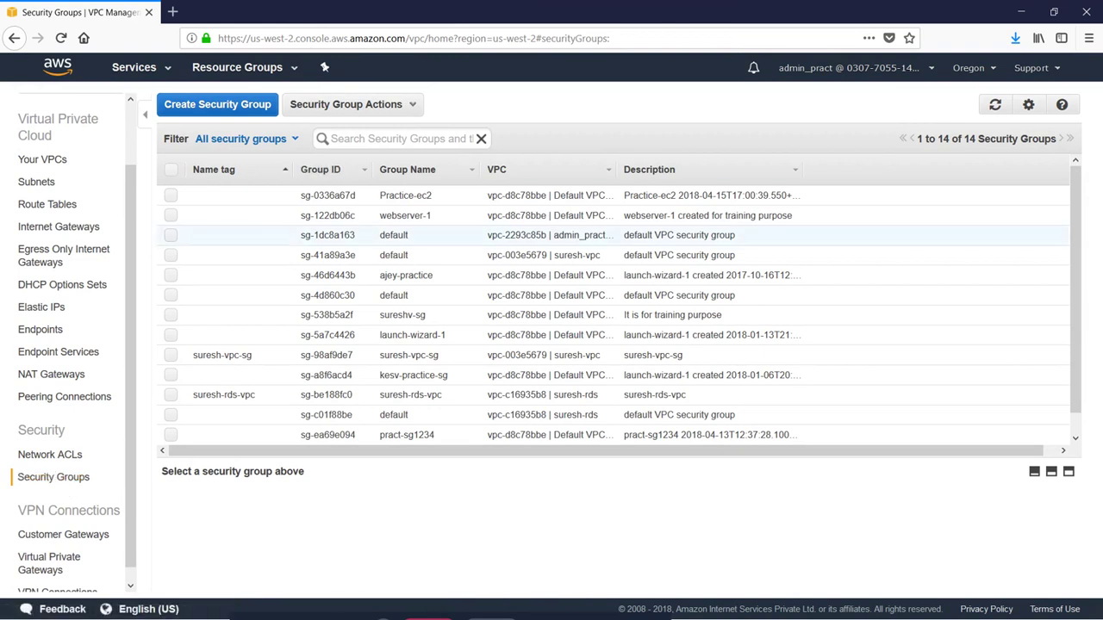
pyautogui.click(231, 104)
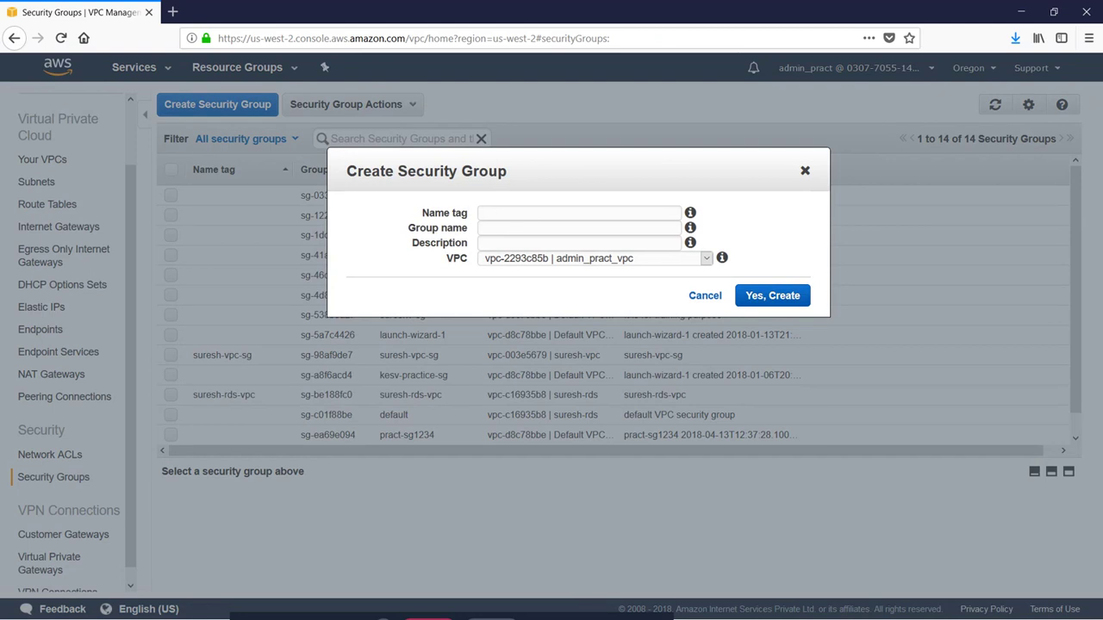
pyautogui.click(483, 213)
pyautogui.write('admi')
pyautogui.press('BackSpace')
pyautogui.press('BackSpace')
pyautogui.press('BackSpace')
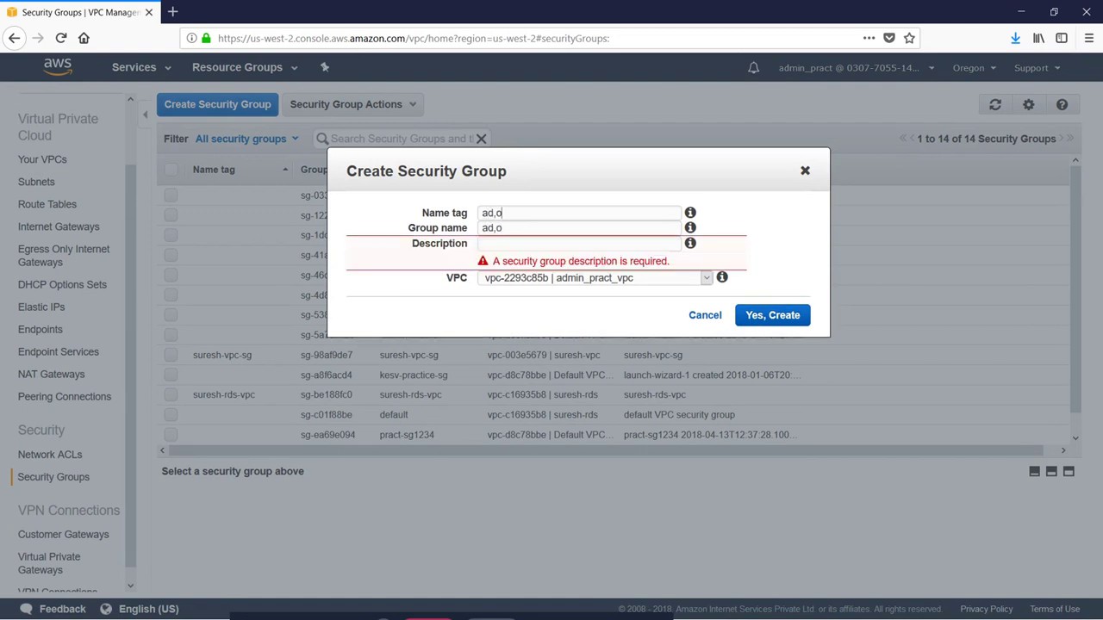
pyautogui.write('dmin_pract_sg')
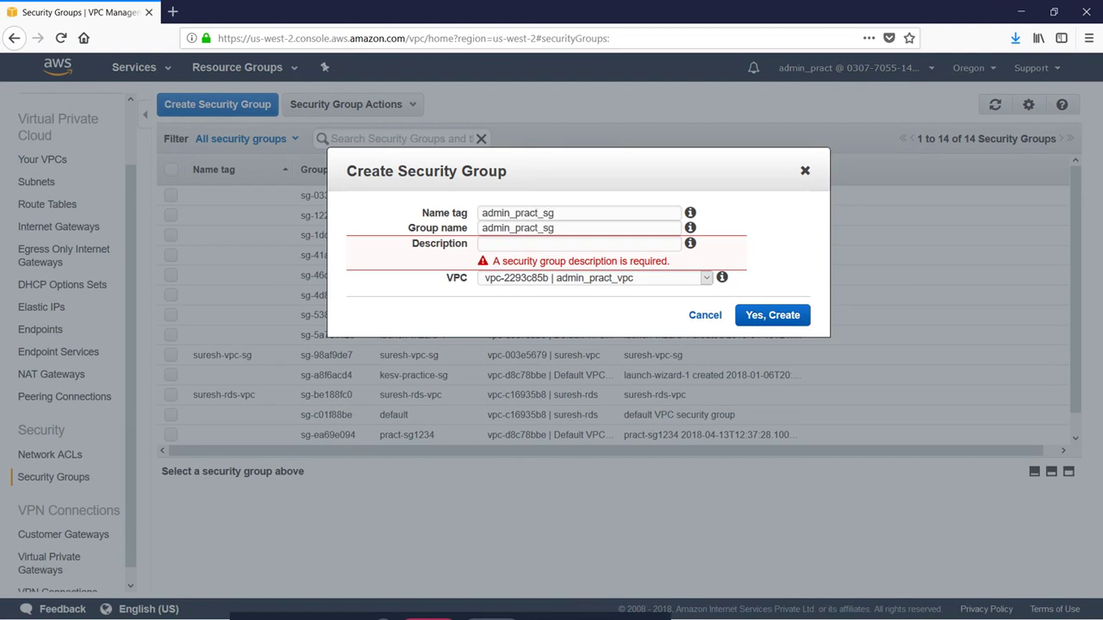
# Step: Copy the name tag admin_pract_sg into the security group's description
pyautogui.hotkey('ctrl', 'a')
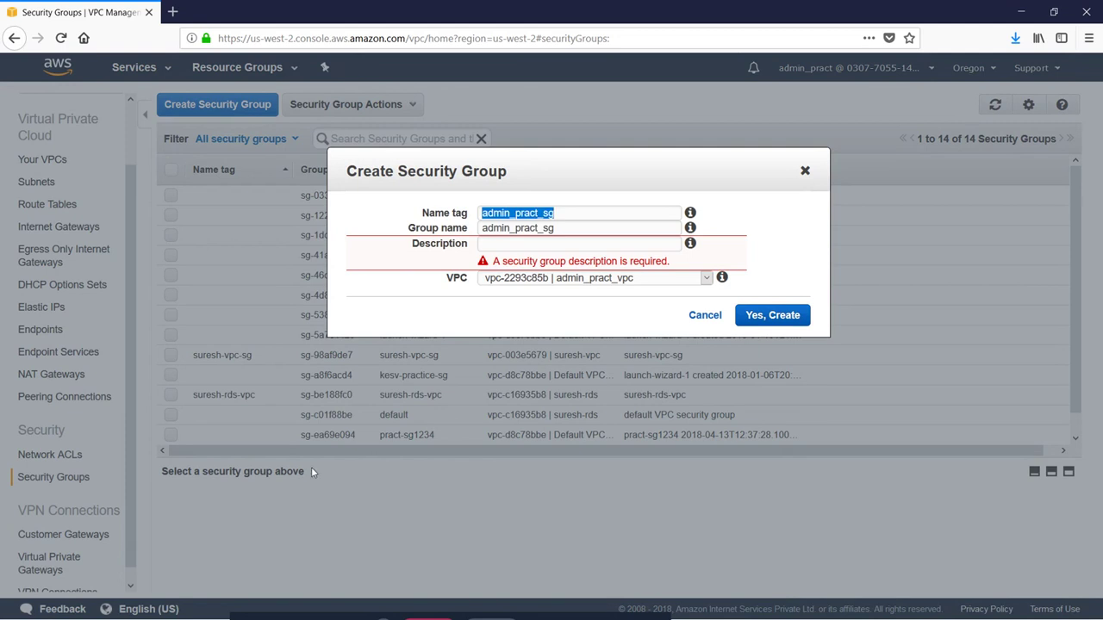
pyautogui.hotkey('ctrl', 'c')
pyautogui.press('Tab')
pyautogui.press('Tab')
pyautogui.hotkey('ctrl', 'v')
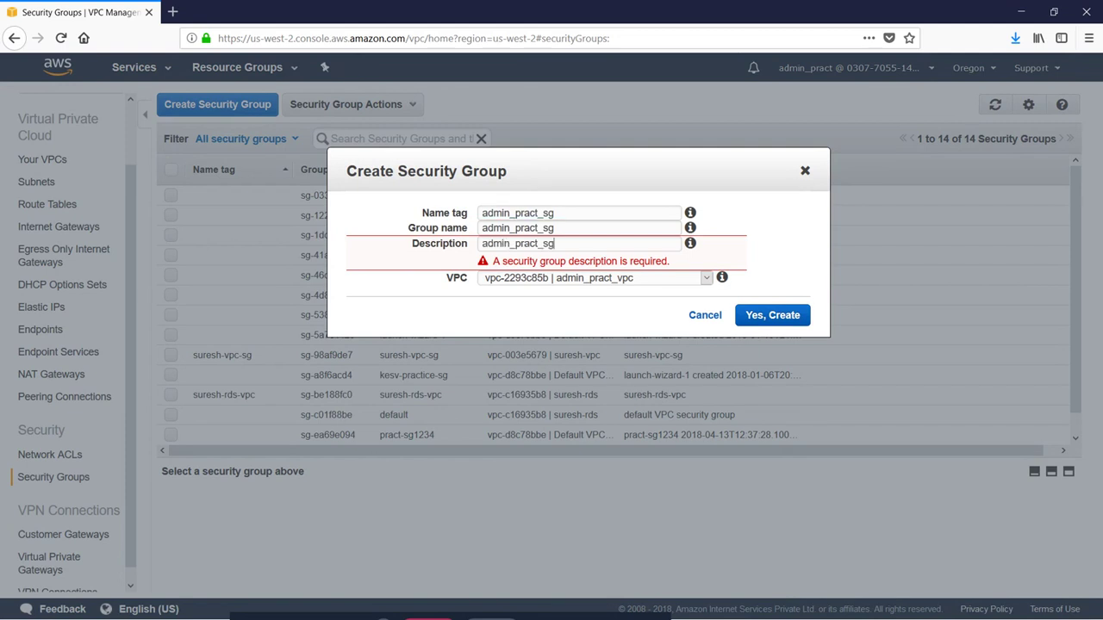
pyautogui.press('Tab')
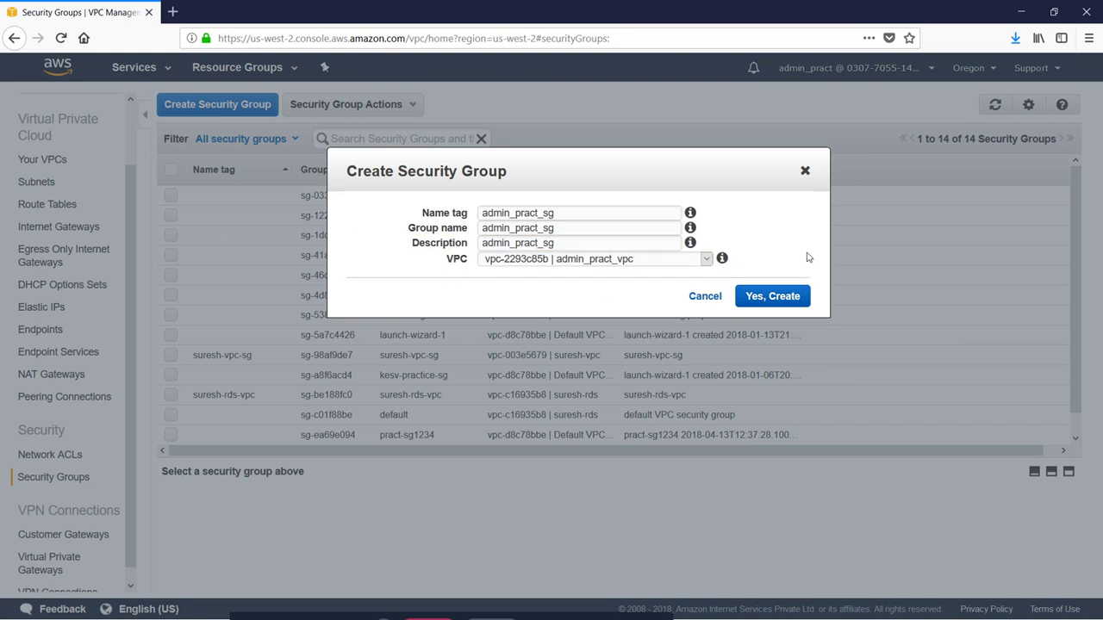
# Step: Assign the new security group to the VPC admin_pract_vpc and create it
pyautogui.click(706, 258)
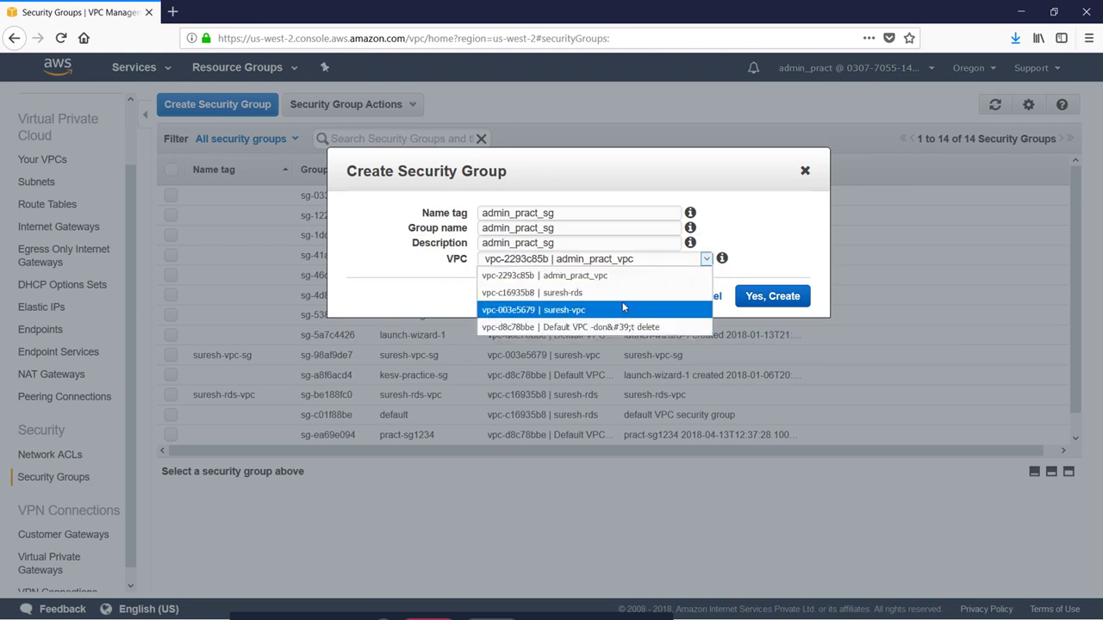
pyautogui.click(620, 274)
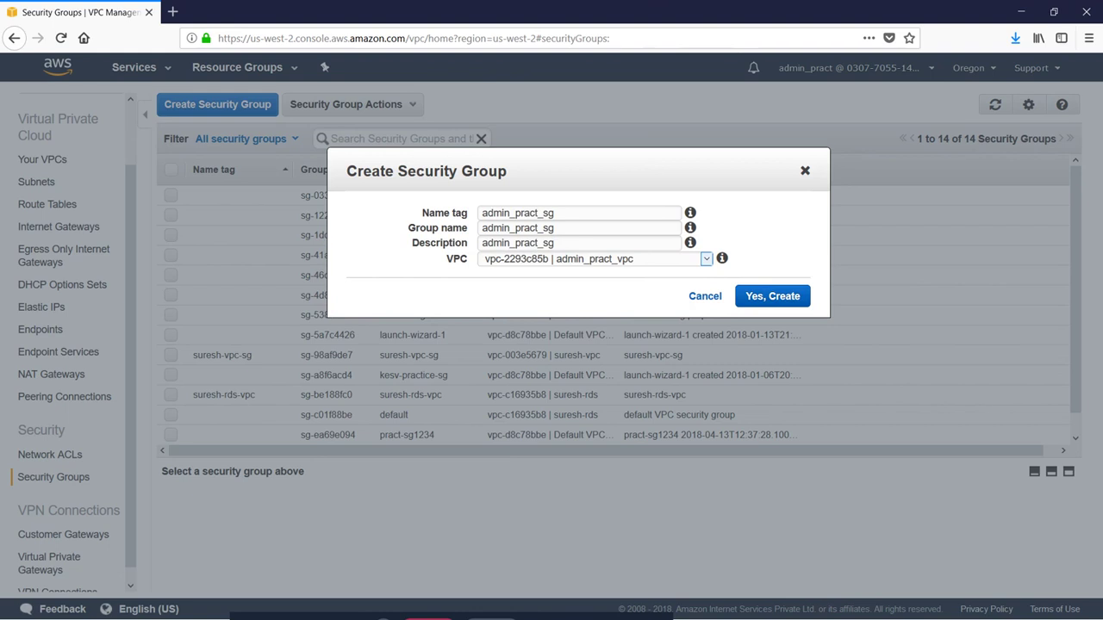
pyautogui.click(783, 297)
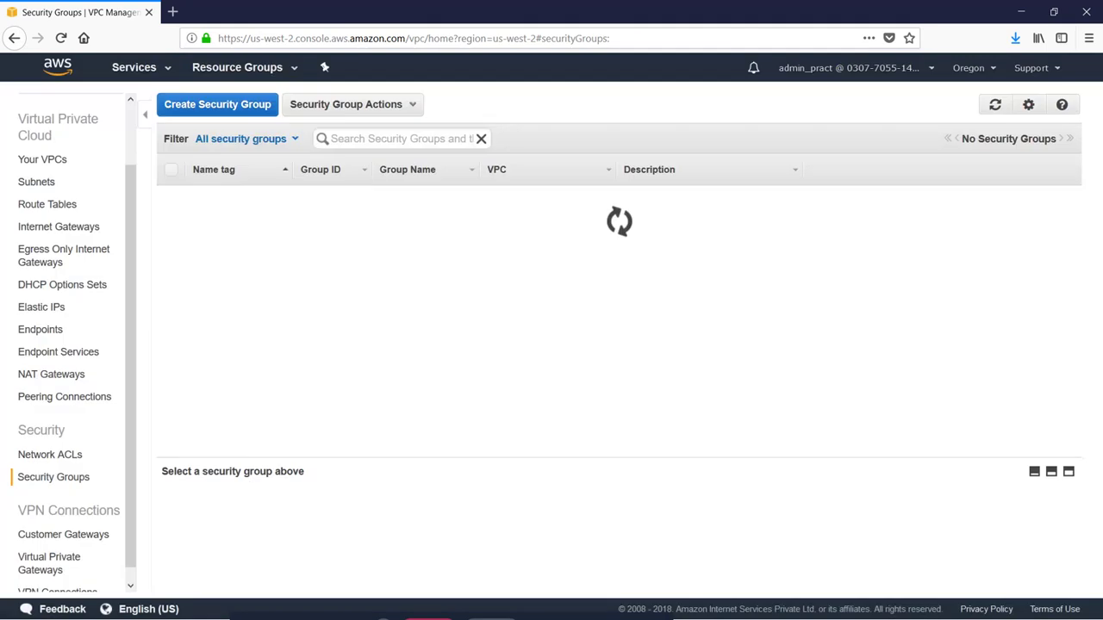
# Step: Show the inbound rules of the security group admin_pract_sg and enlarge its details area
pyautogui.scroll(-1, 276, 352)
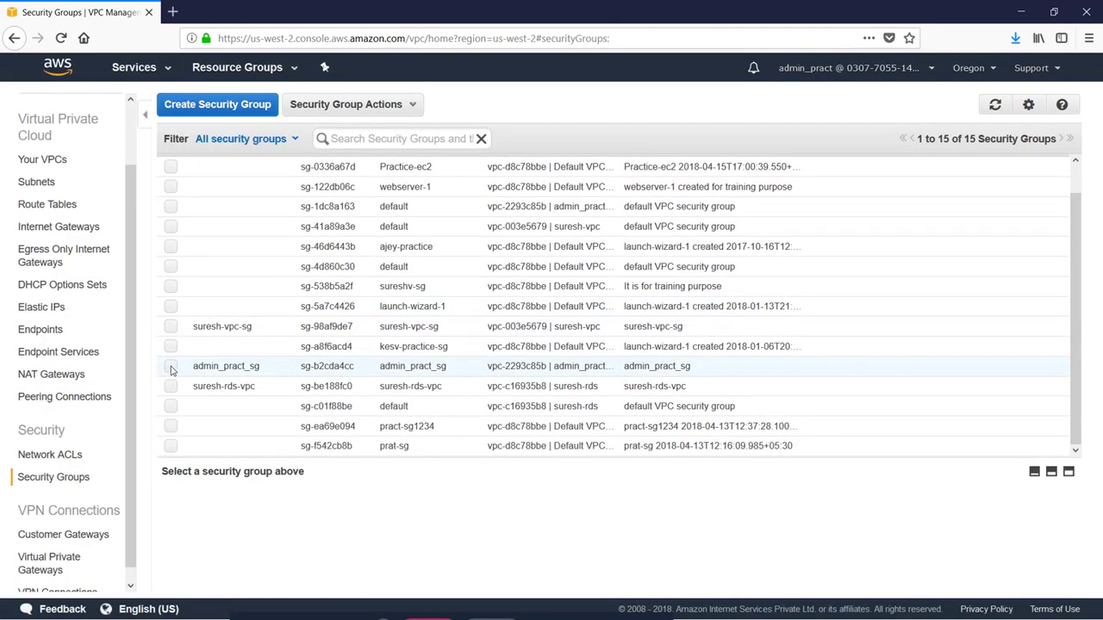
pyautogui.click(170, 367)
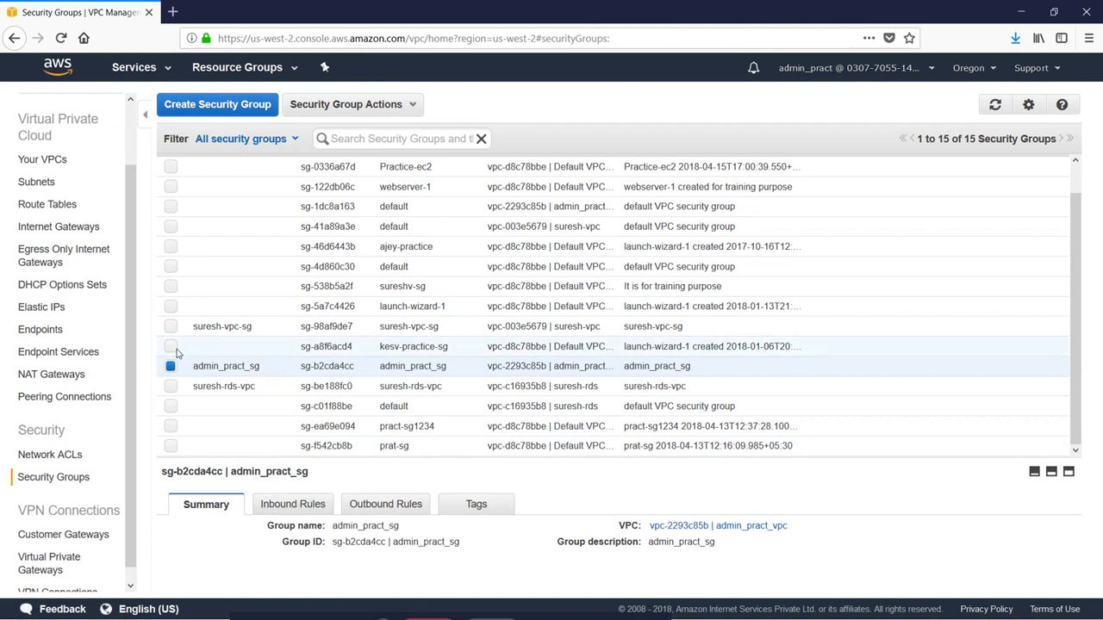
pyautogui.click(290, 504)
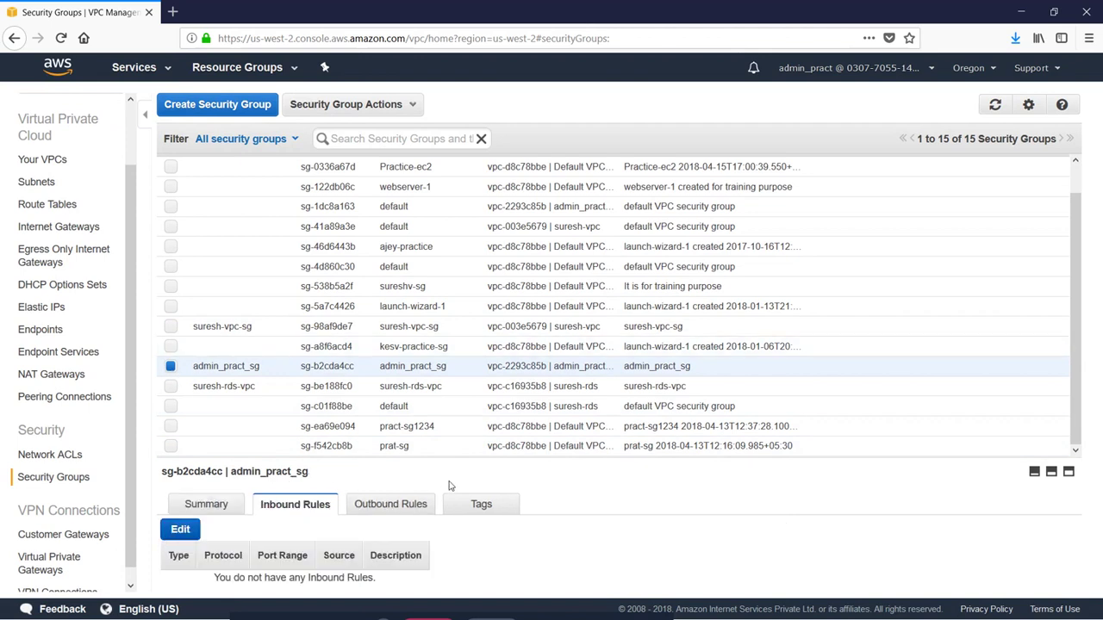
pyautogui.moveTo(466, 465); pyautogui.dragTo(474, 250)
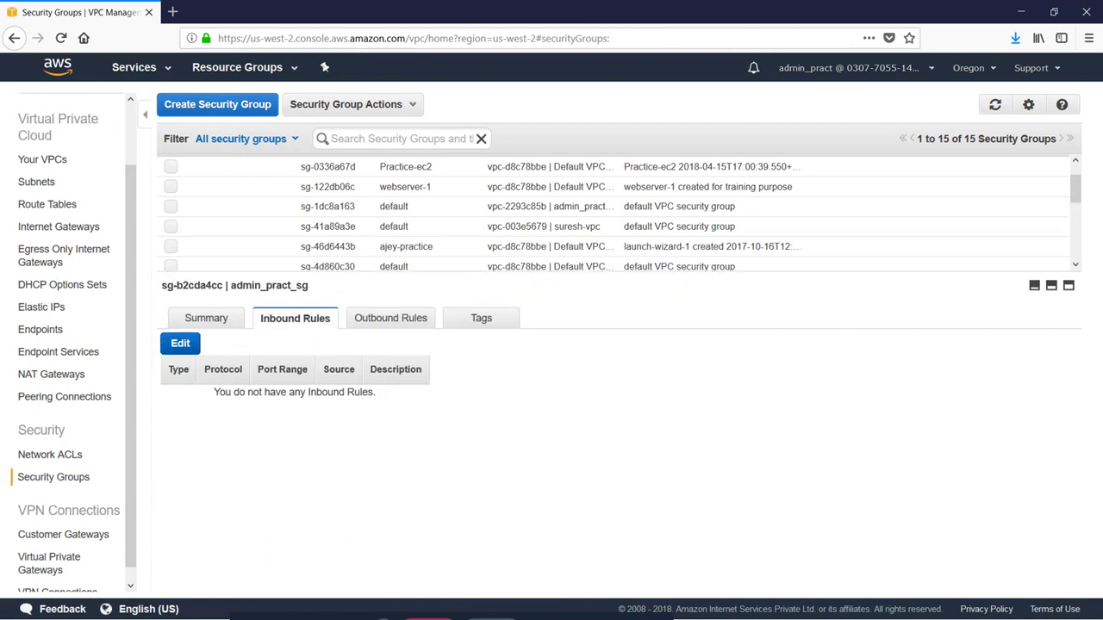
# Step: Edit the inbound rules and define an SSH (22) rule with source 0.0.0.0/0
pyautogui.click(192, 345)
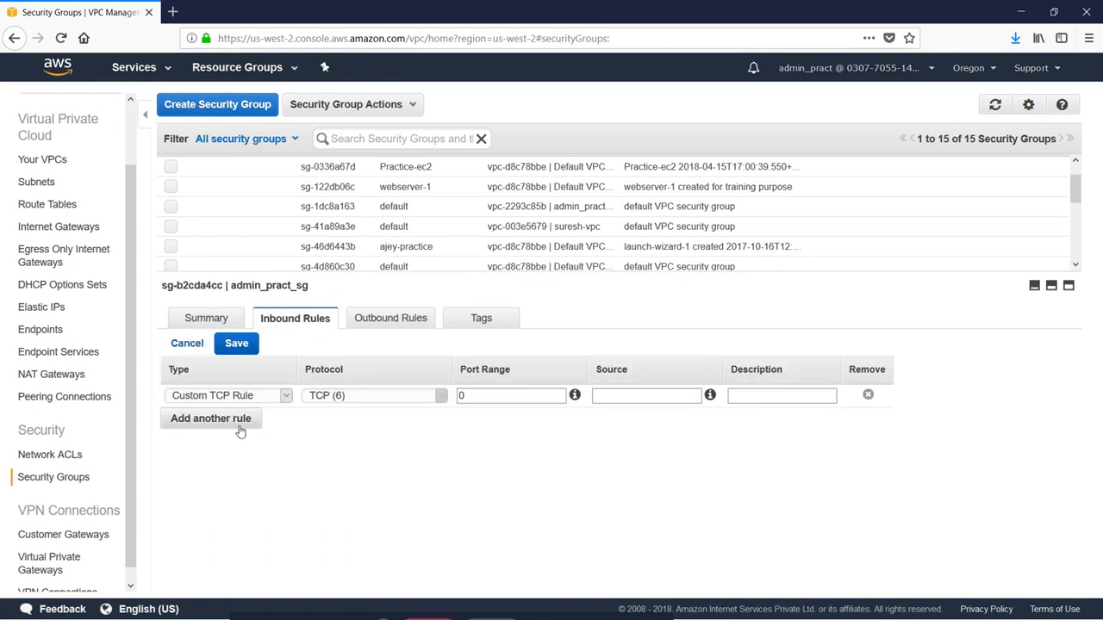
pyautogui.click(287, 398)
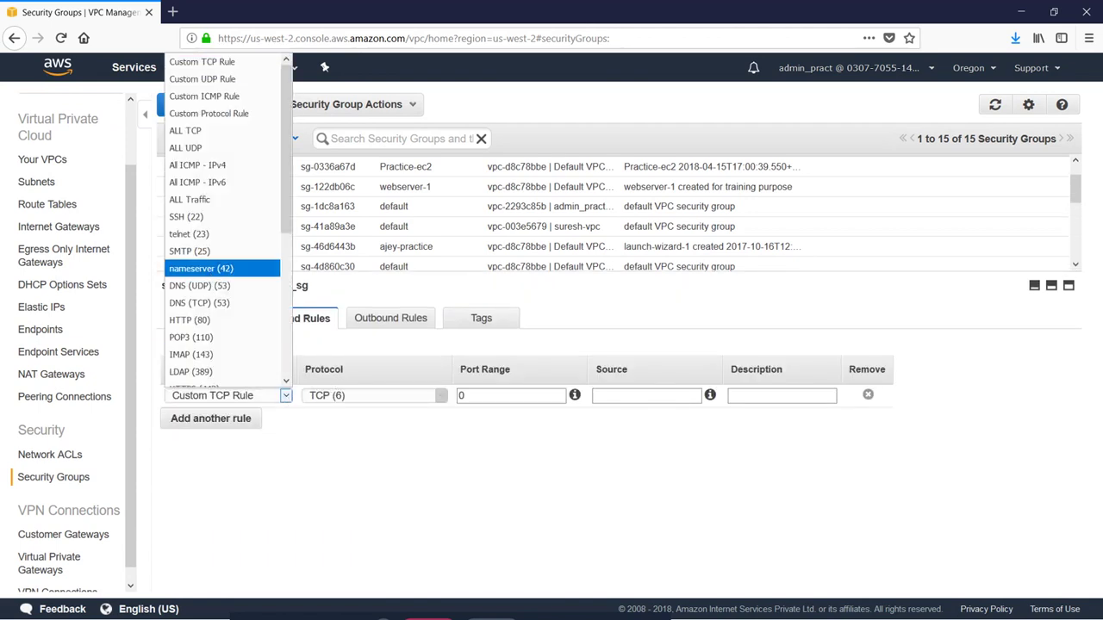
pyautogui.click(206, 216)
pyautogui.click(576, 395)
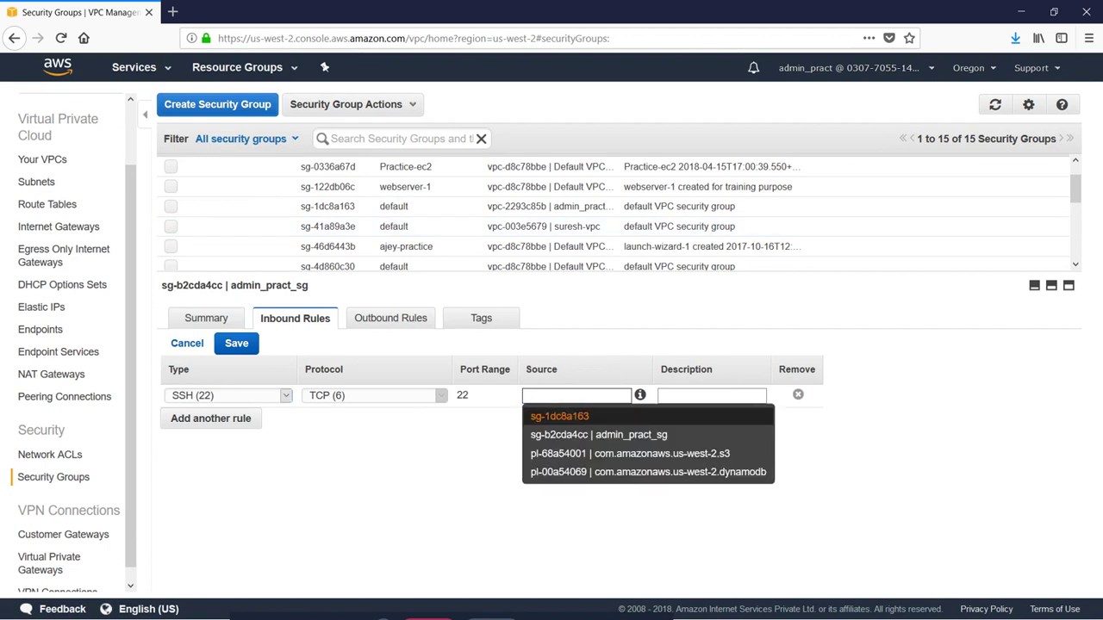
pyautogui.write('0.0.0')
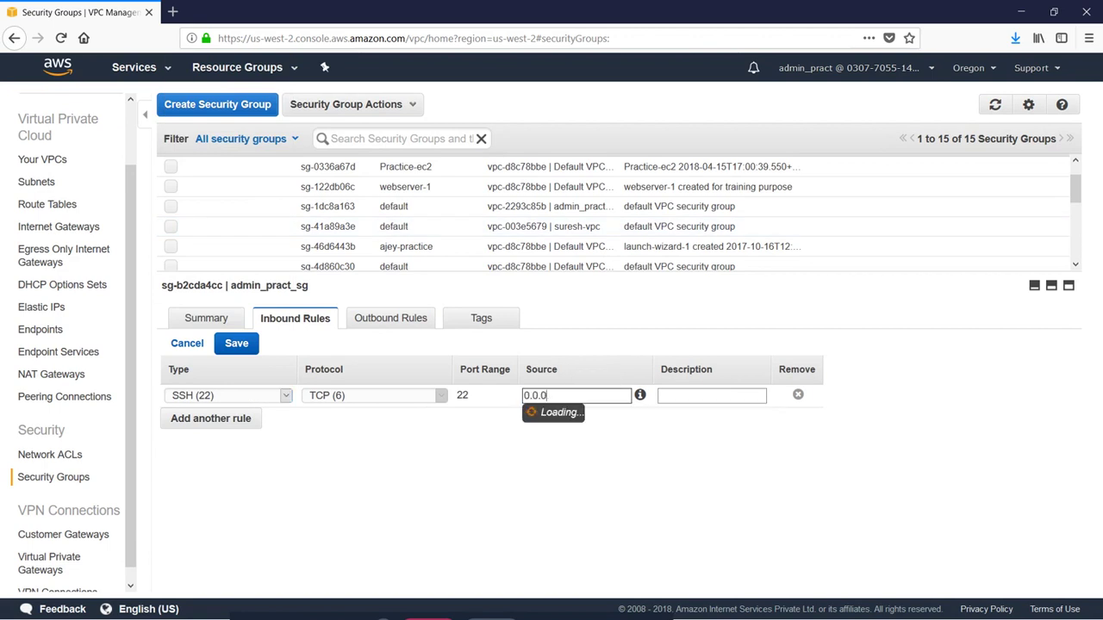
pyautogui.write('.0/0')
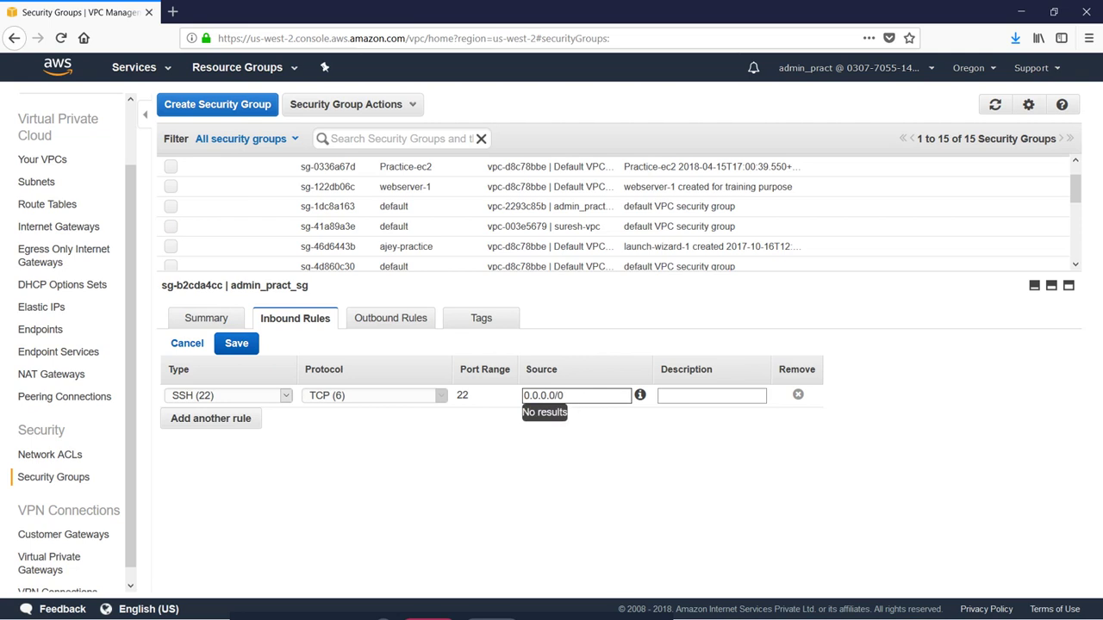
# Step: Save the SSH (22) inbound rule of the security group admin_pract_sg
pyautogui.click(512, 451)
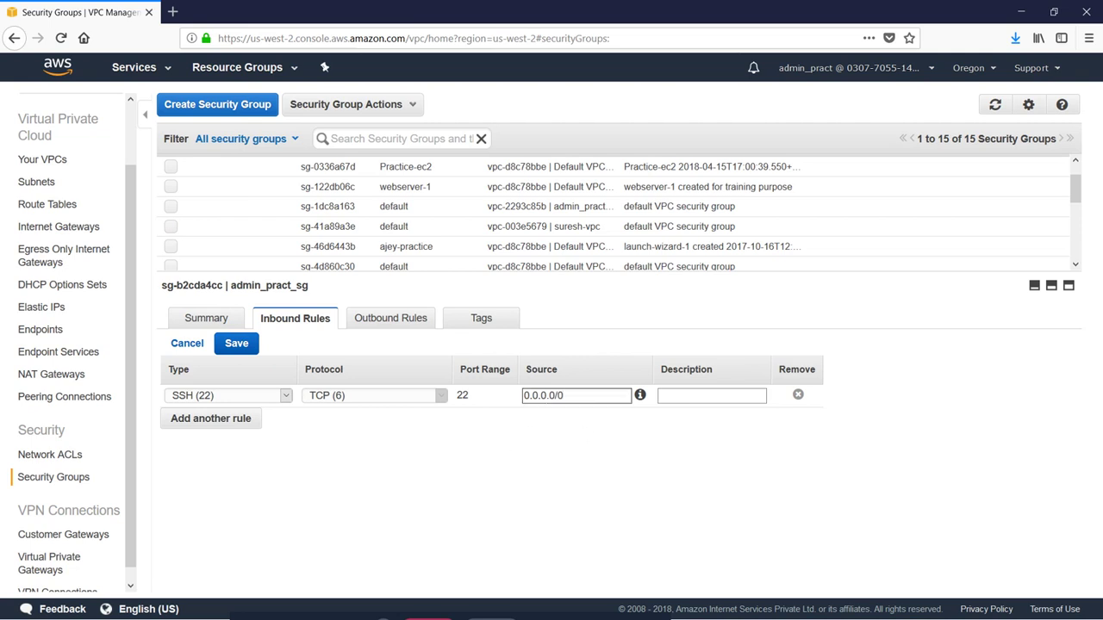
pyautogui.click(237, 345)
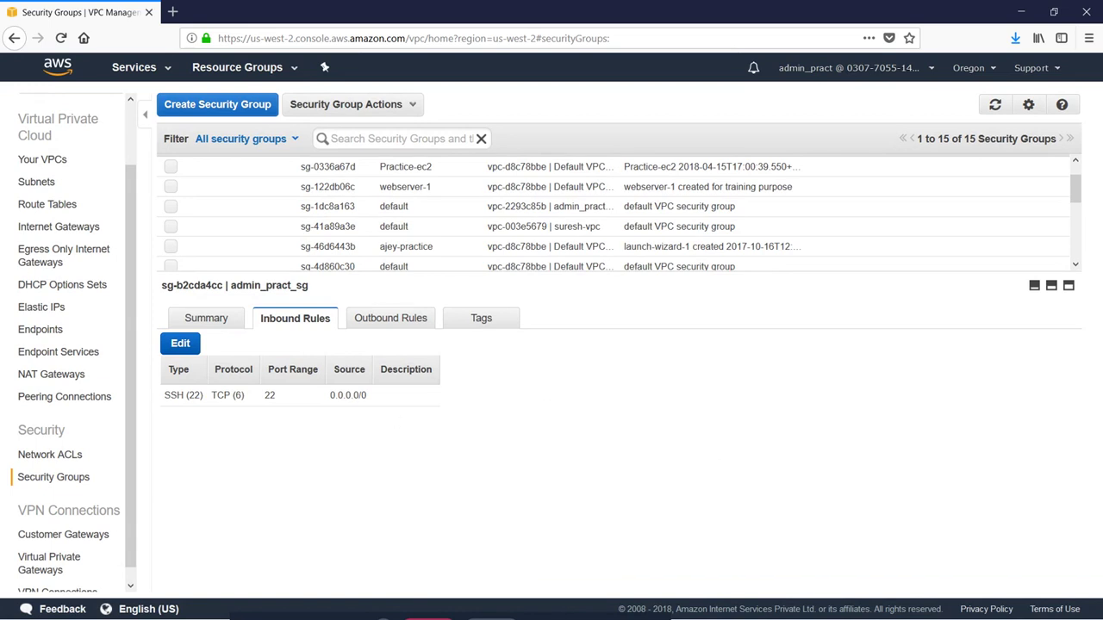
# Step: Switch to the EC2 service and show its key pairs
pyautogui.click(133, 67)
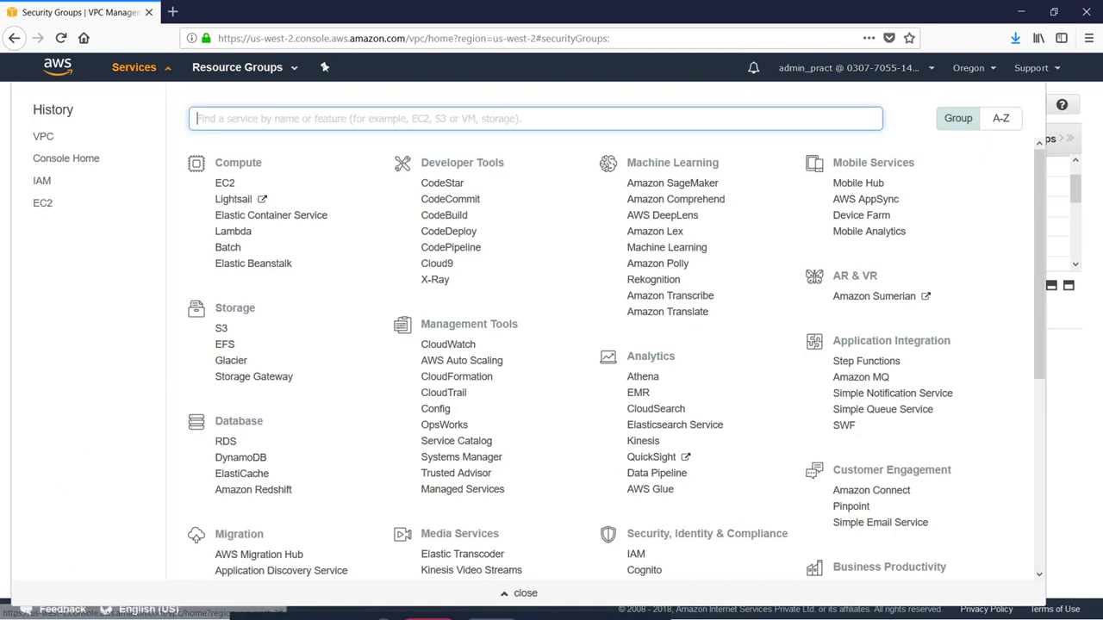
pyautogui.click(224, 183)
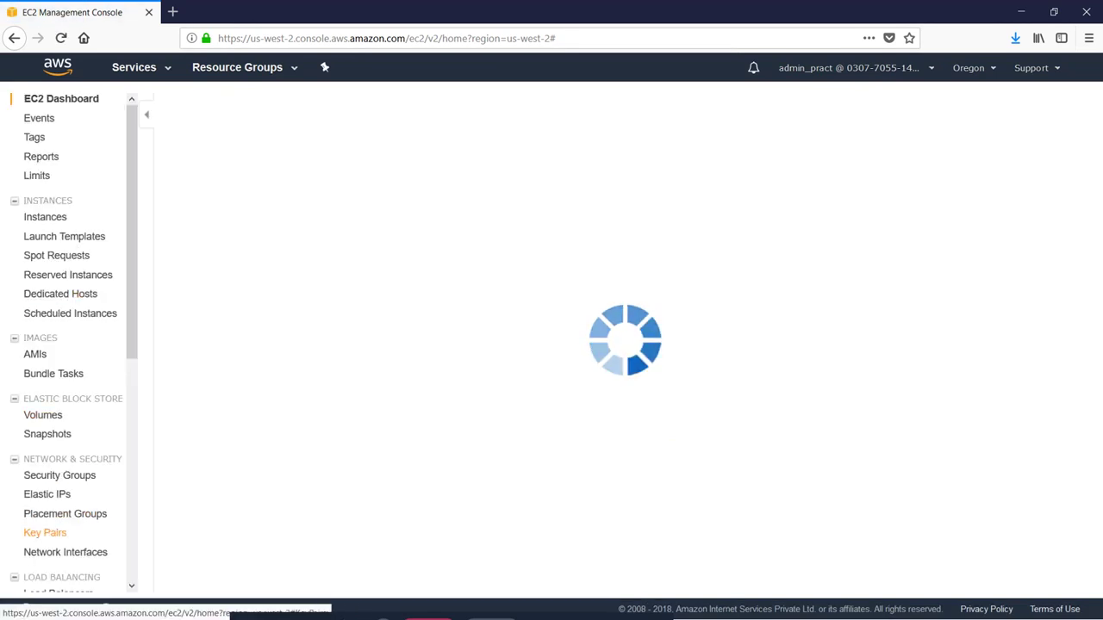
pyautogui.click(45, 533)
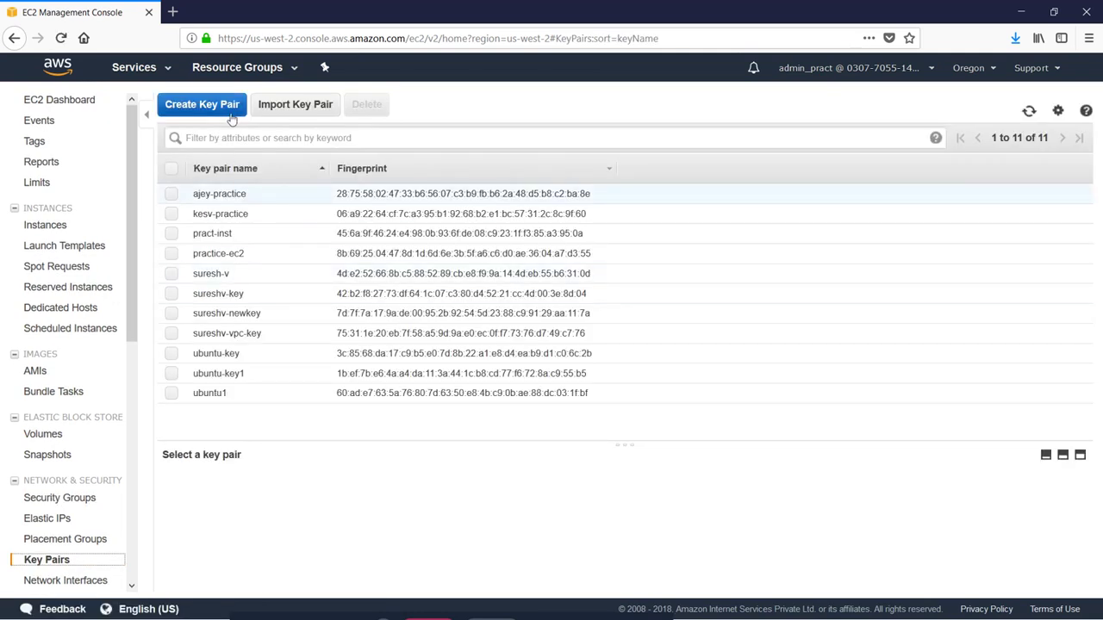
# Step: Create a key pair named admin_pract and save its admin_pract.pem file to the computer
pyautogui.click(231, 119)
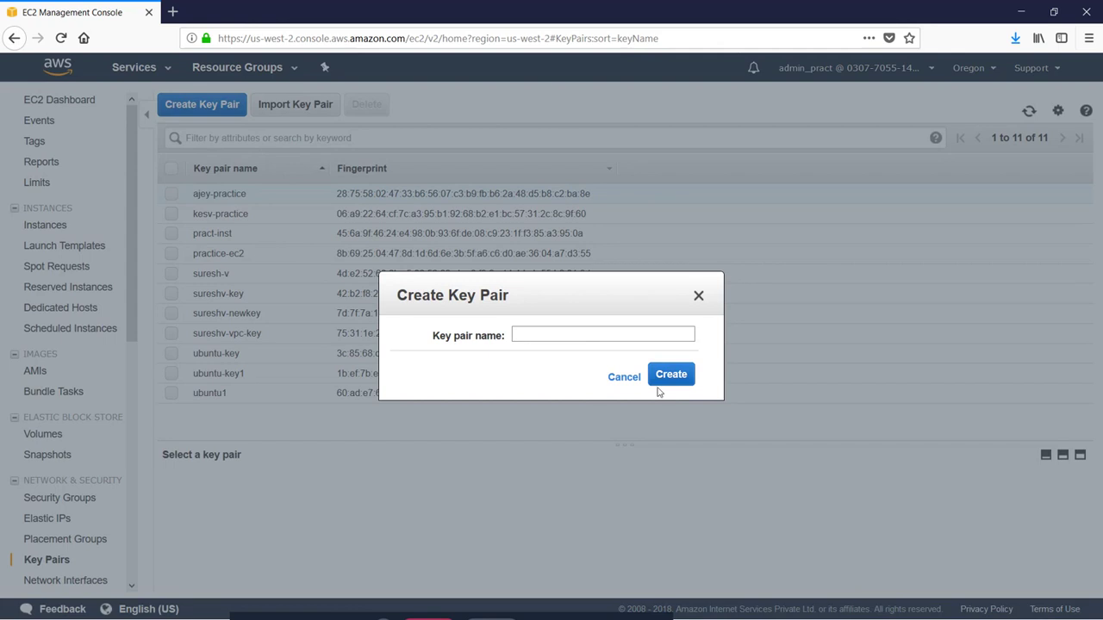
pyautogui.click(543, 331)
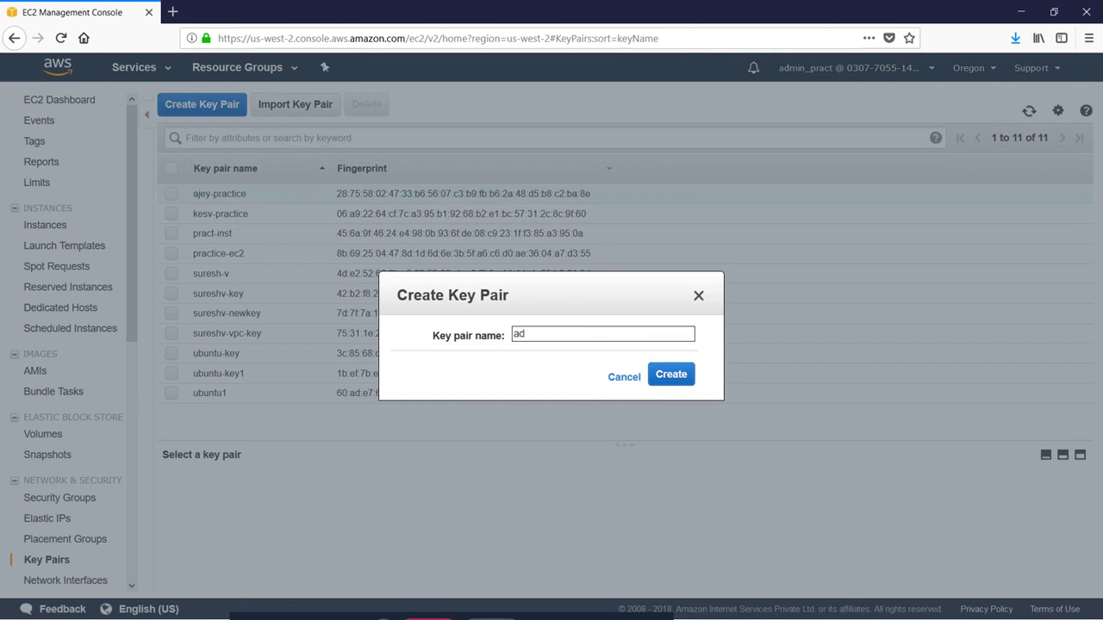
pyautogui.write('pract')
pyautogui.click(670, 374)
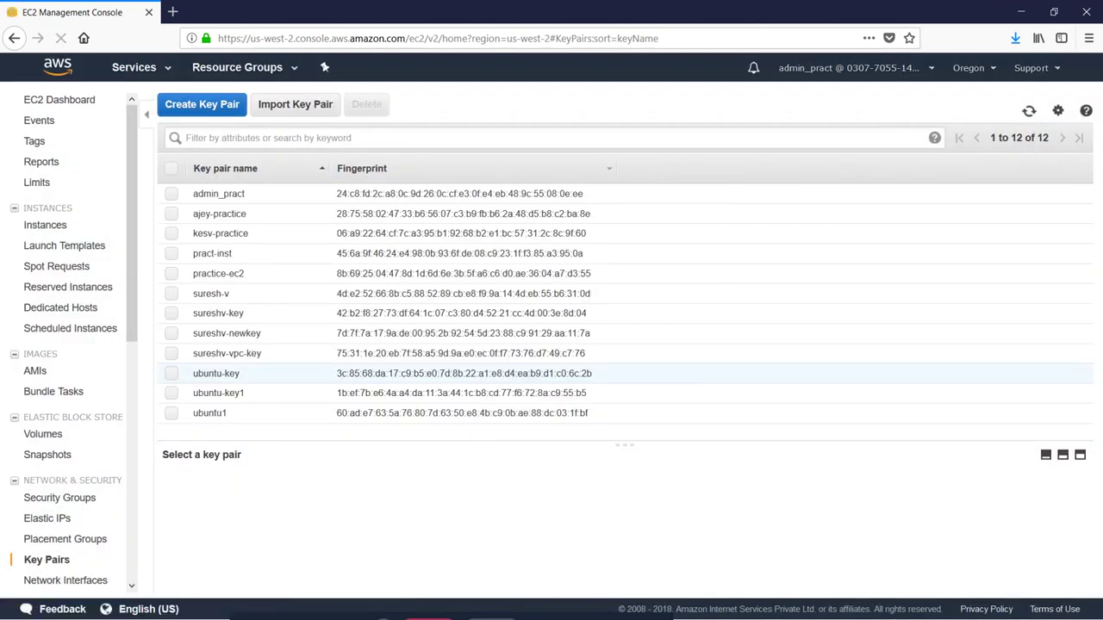
pyautogui.click(466, 332)
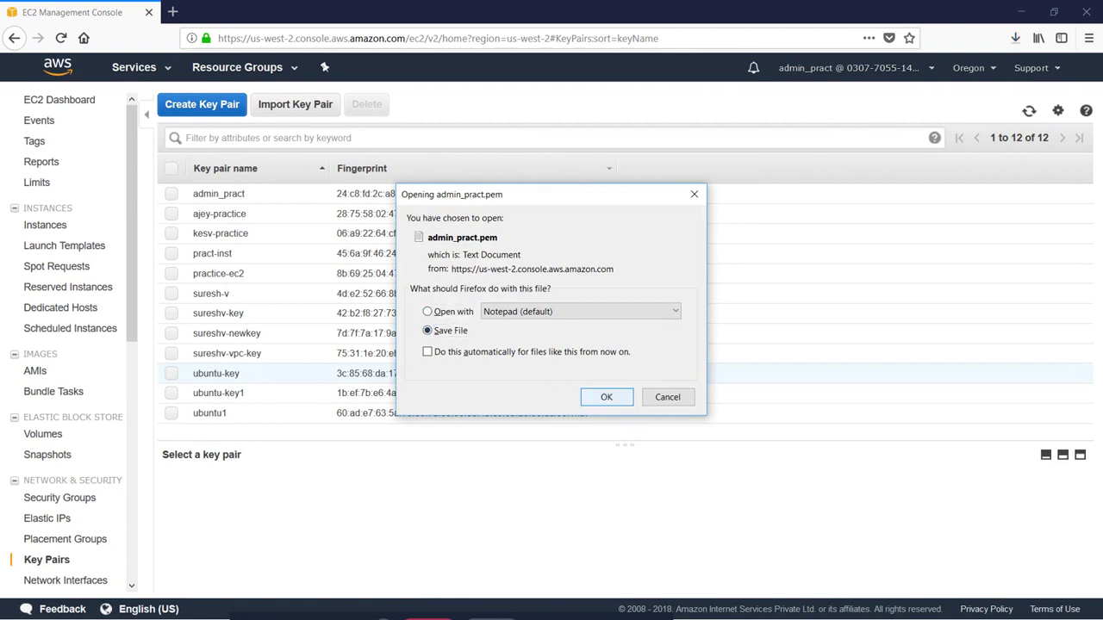
pyautogui.press('Return')
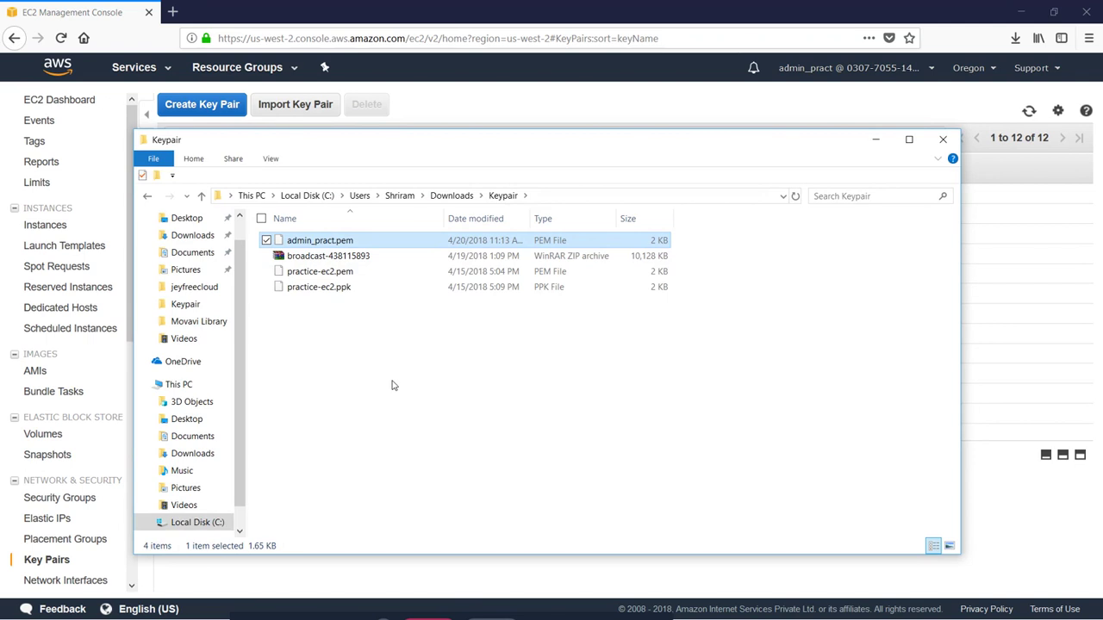
# Step: Switch to PuTTY Key Generator and load admin_pract.pem from the Keypair folder, showing all file types
pyautogui.press('super')
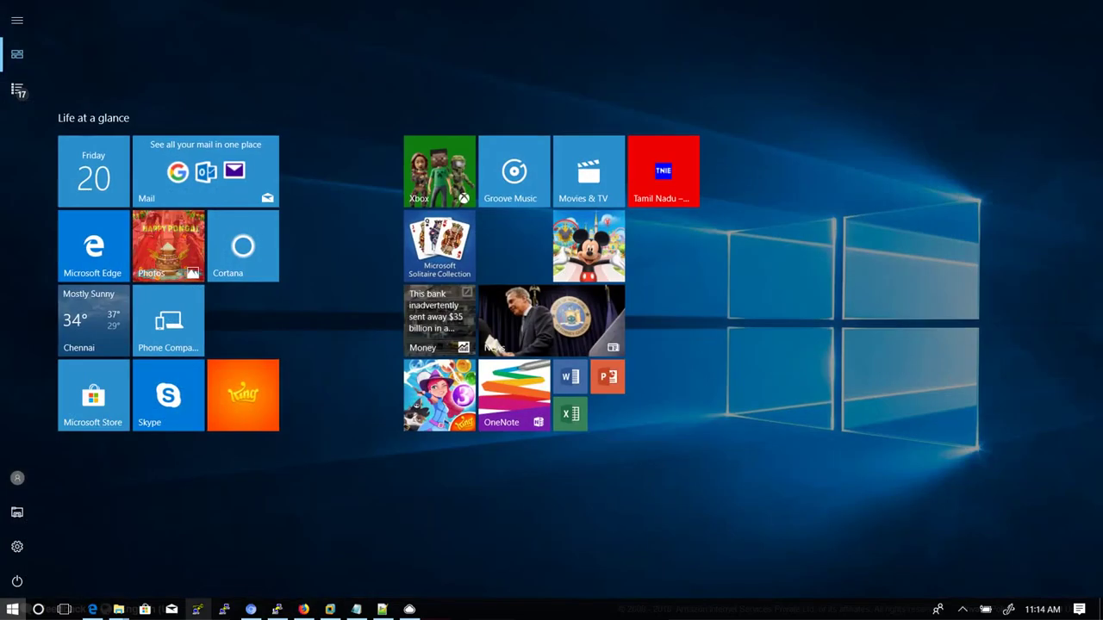
pyautogui.click(382, 578)
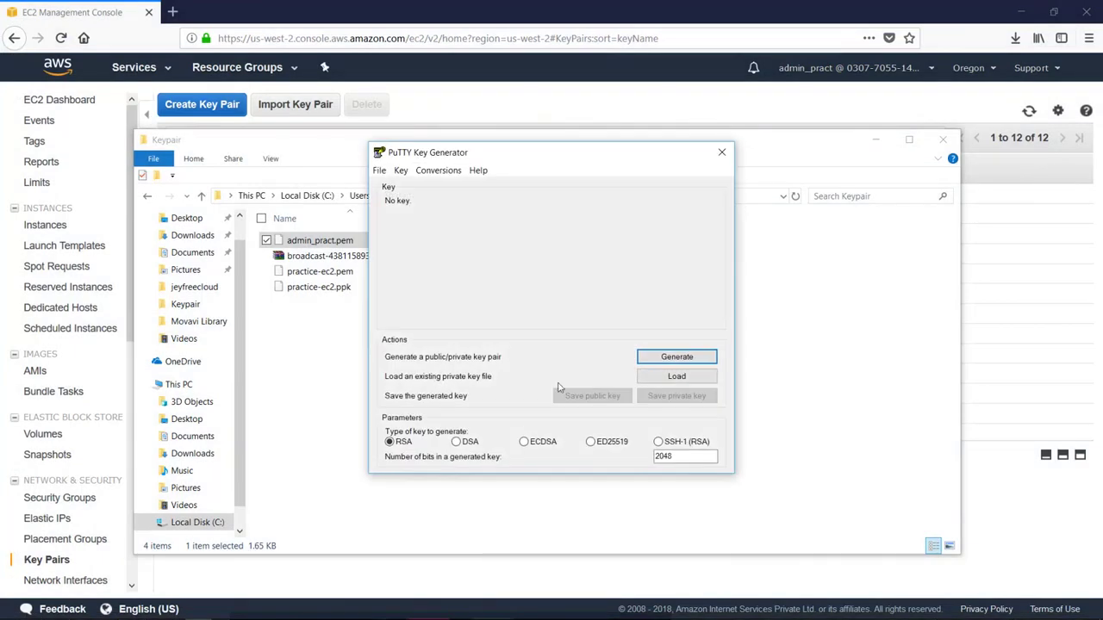
pyautogui.click(679, 377)
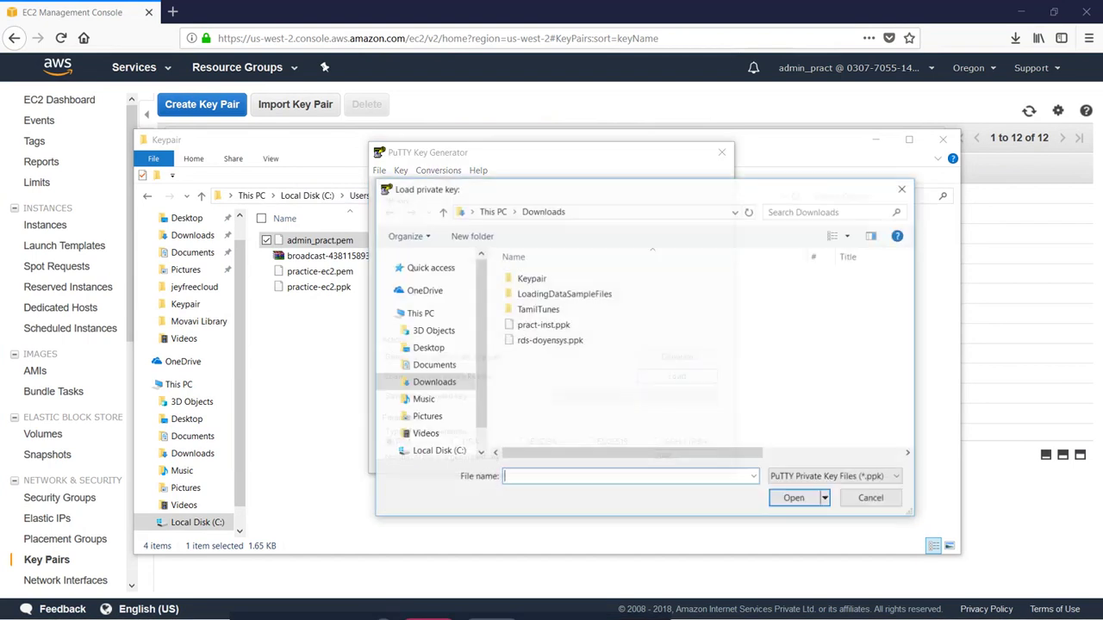
pyautogui.doubleClick(532, 279)
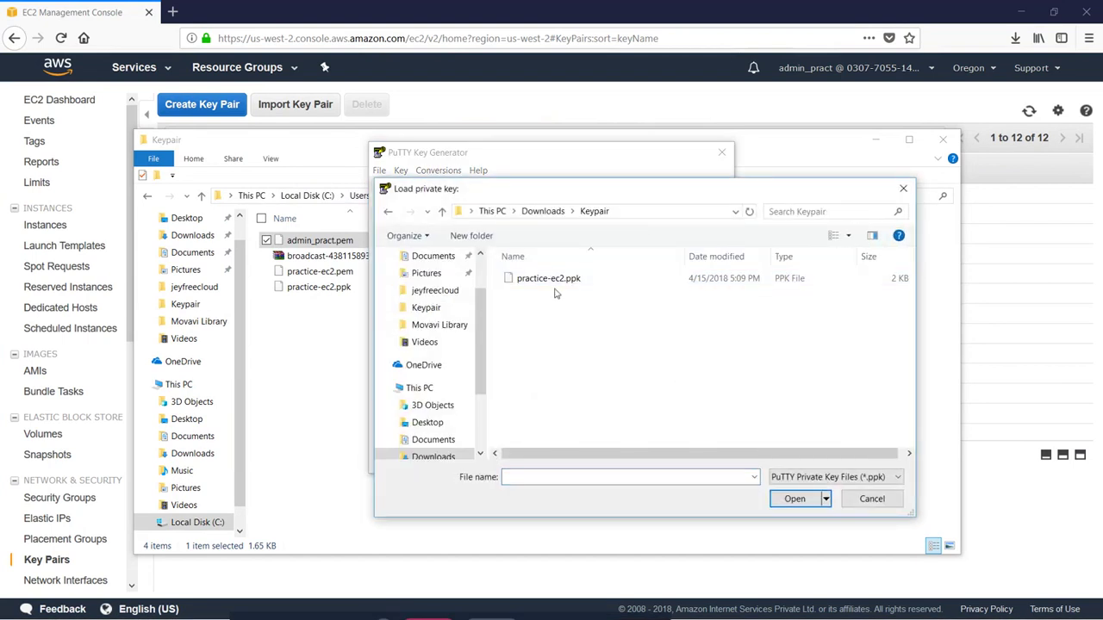
pyautogui.click(834, 476)
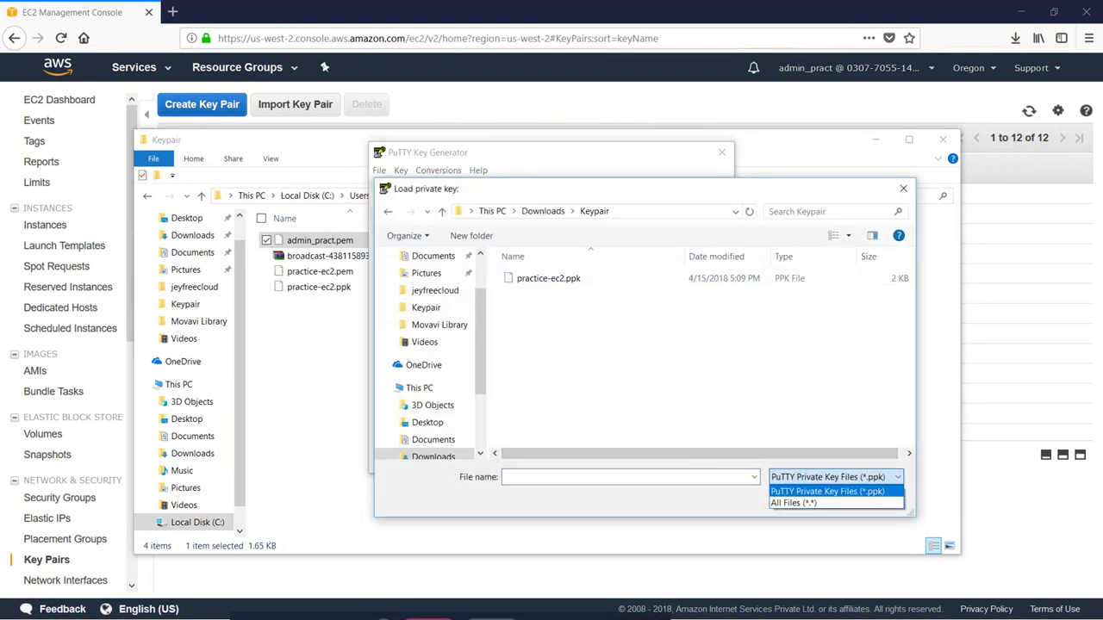
pyautogui.click(801, 507)
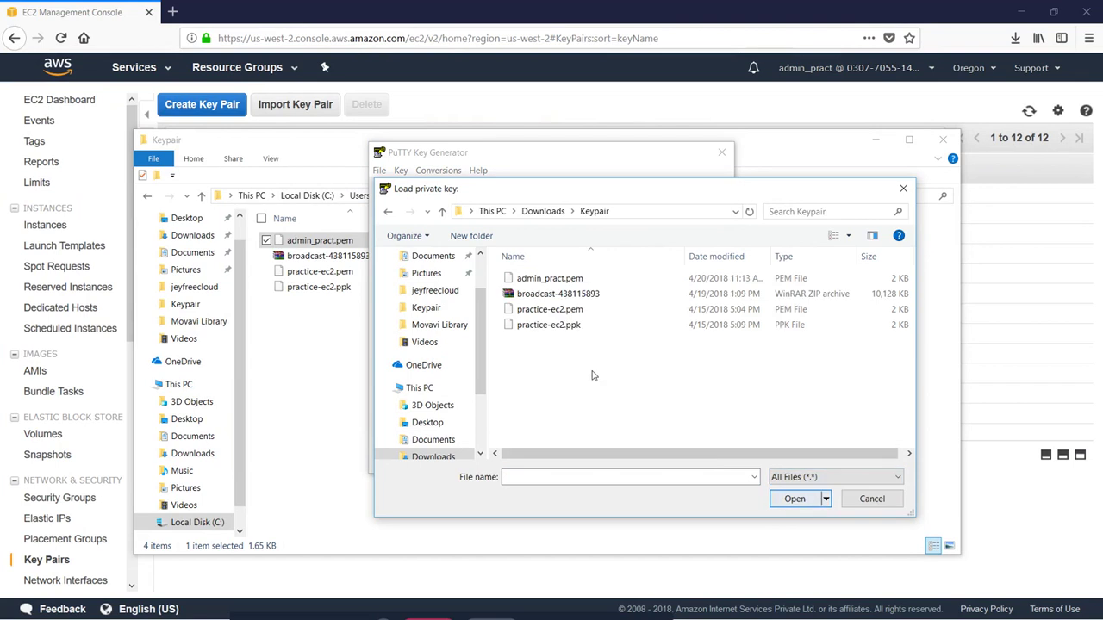
pyautogui.doubleClick(556, 279)
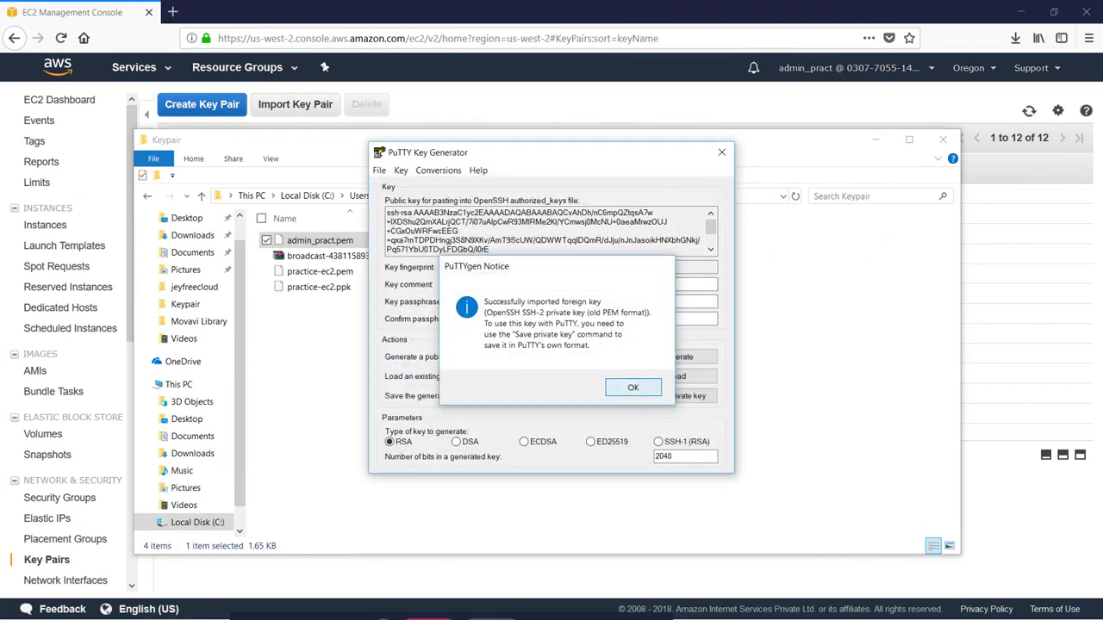
pyautogui.click(640, 387)
# Step: Save the loaded private key without a passphrase as admin_pract in PPK format in the Keypair folder, and close the key generator
pyautogui.click(677, 396)
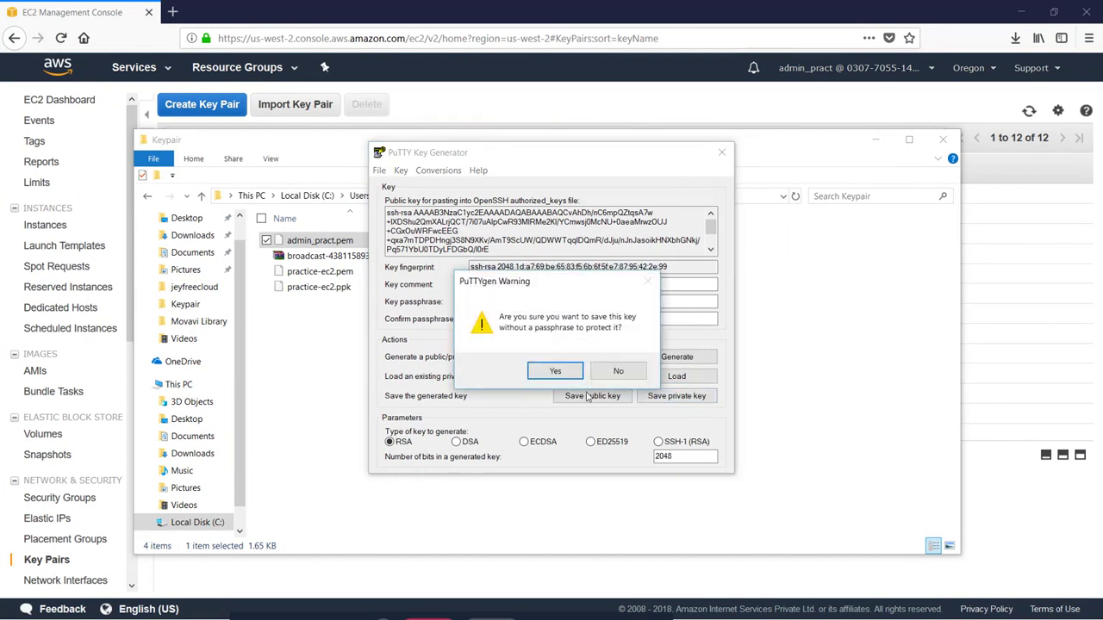
pyautogui.click(557, 370)
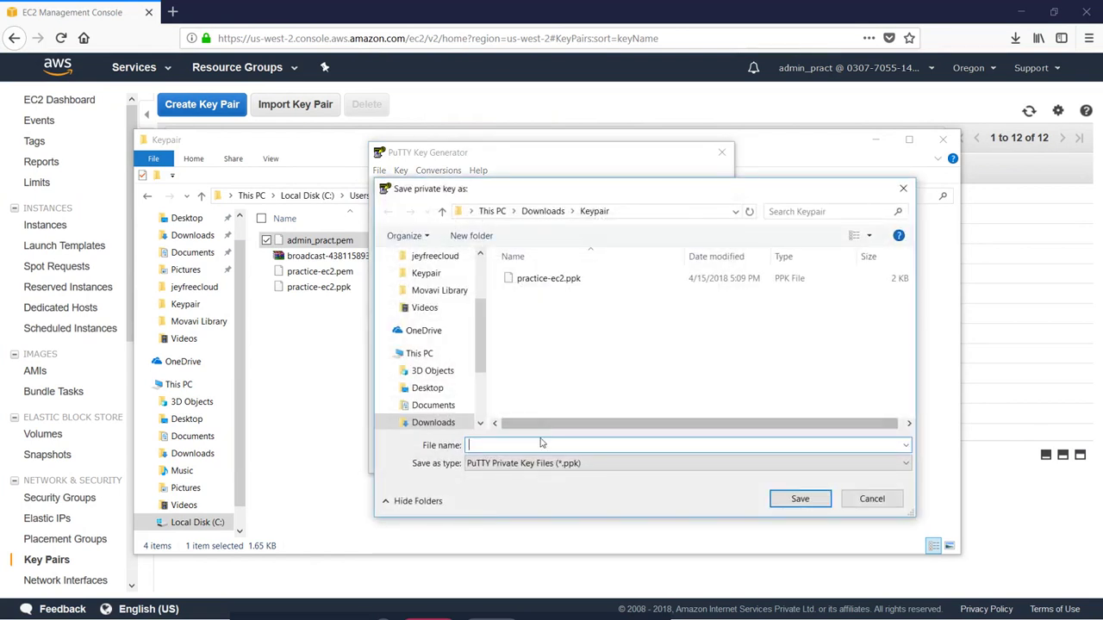
pyautogui.write('a')
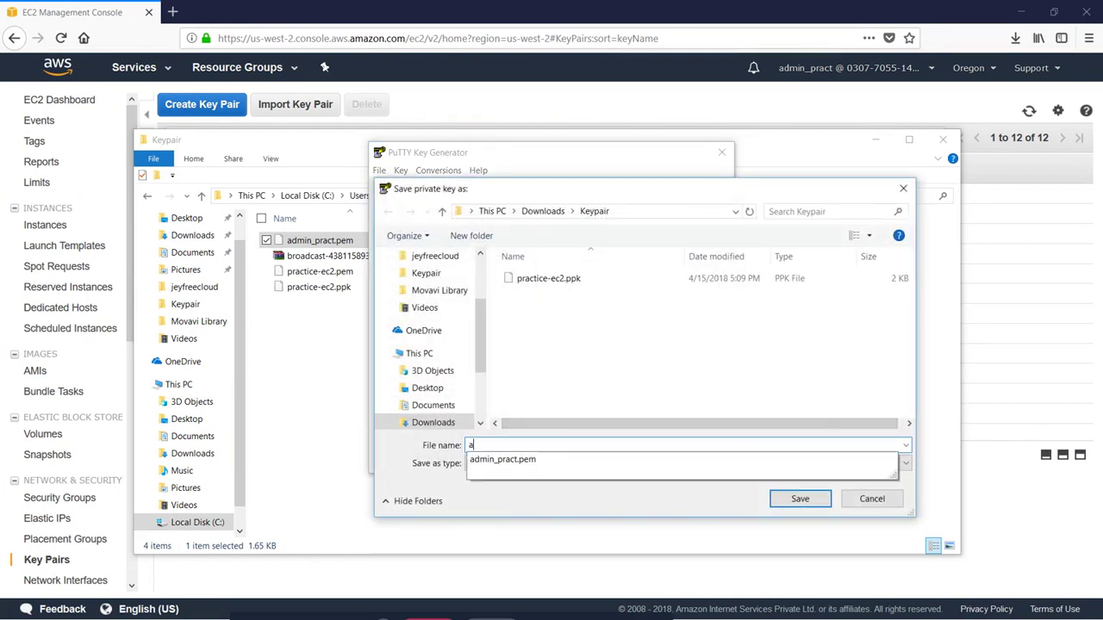
pyautogui.click(502, 459)
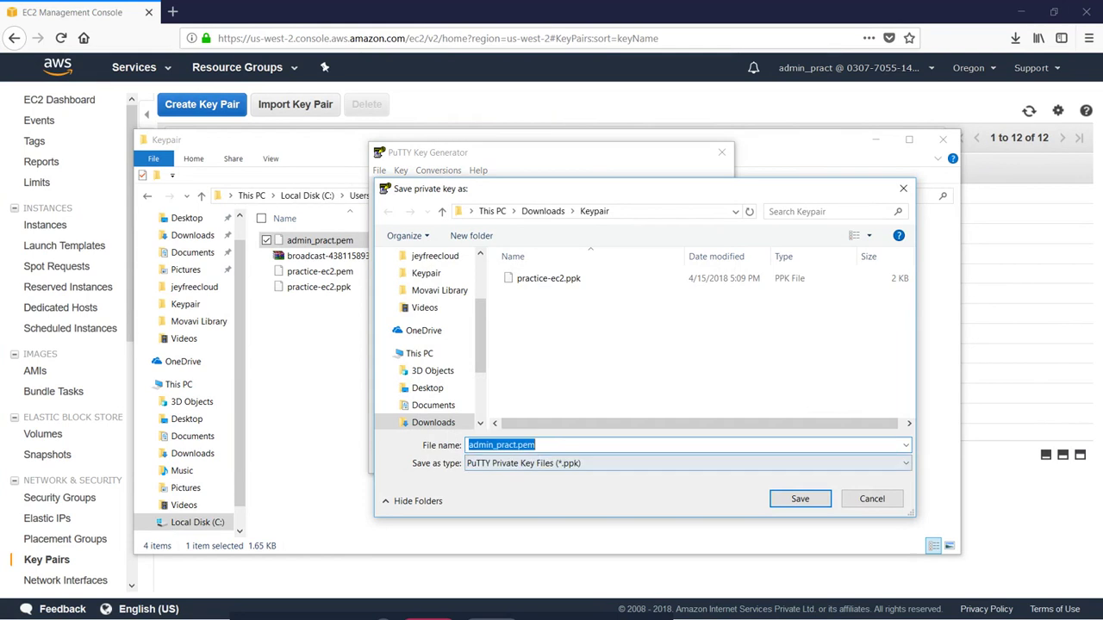
pyautogui.press('BackSpace')
pyautogui.press('BackSpace')
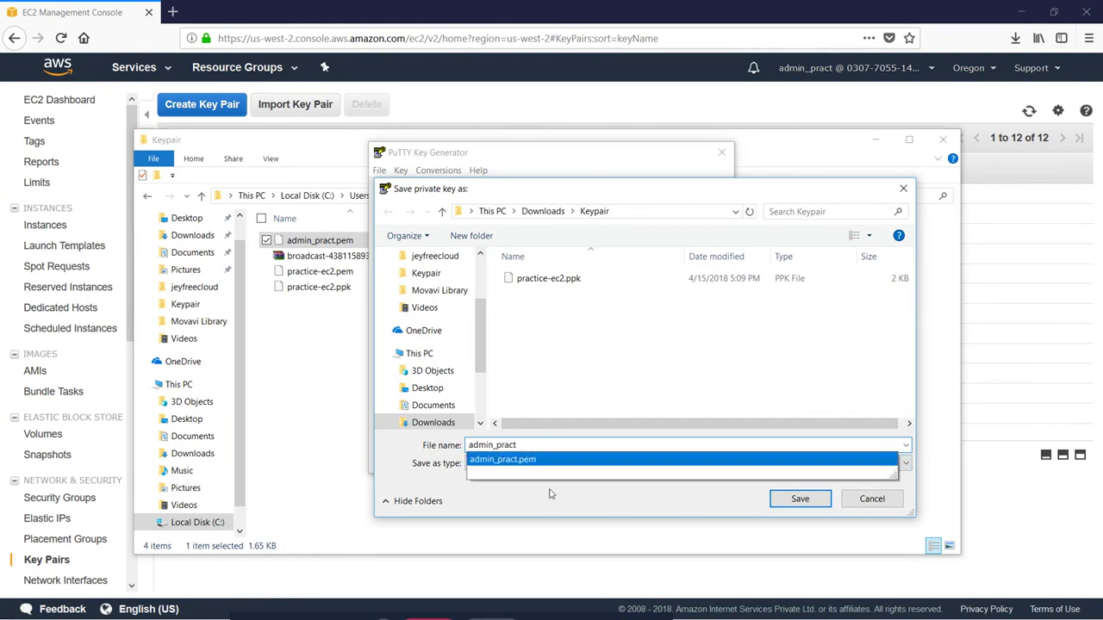
pyautogui.press('Escape')
pyautogui.click(800, 500)
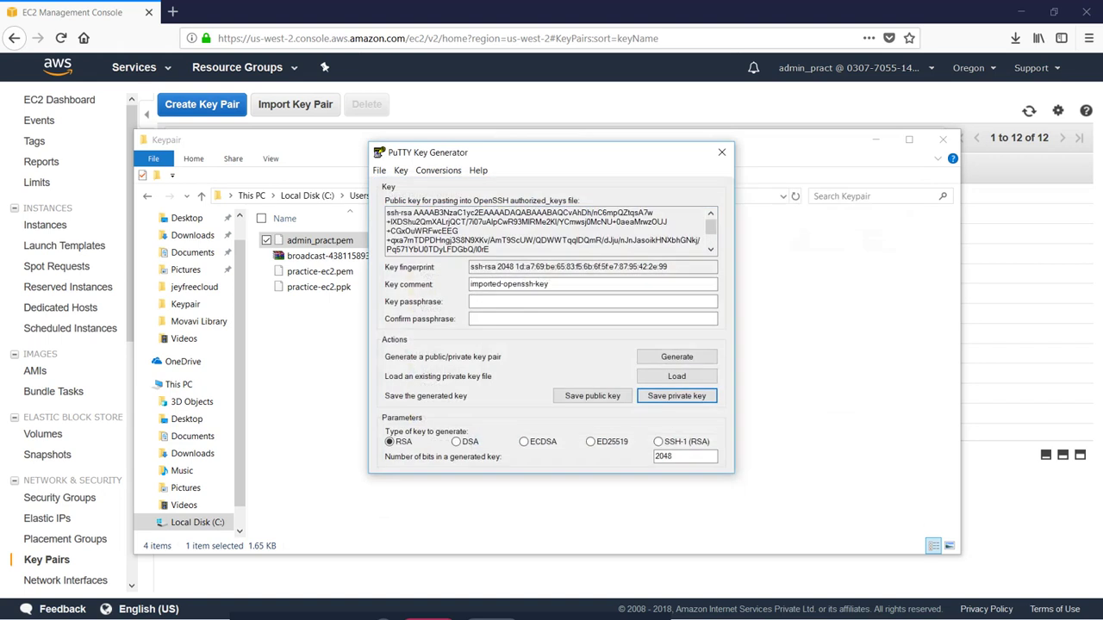
pyautogui.click(722, 153)
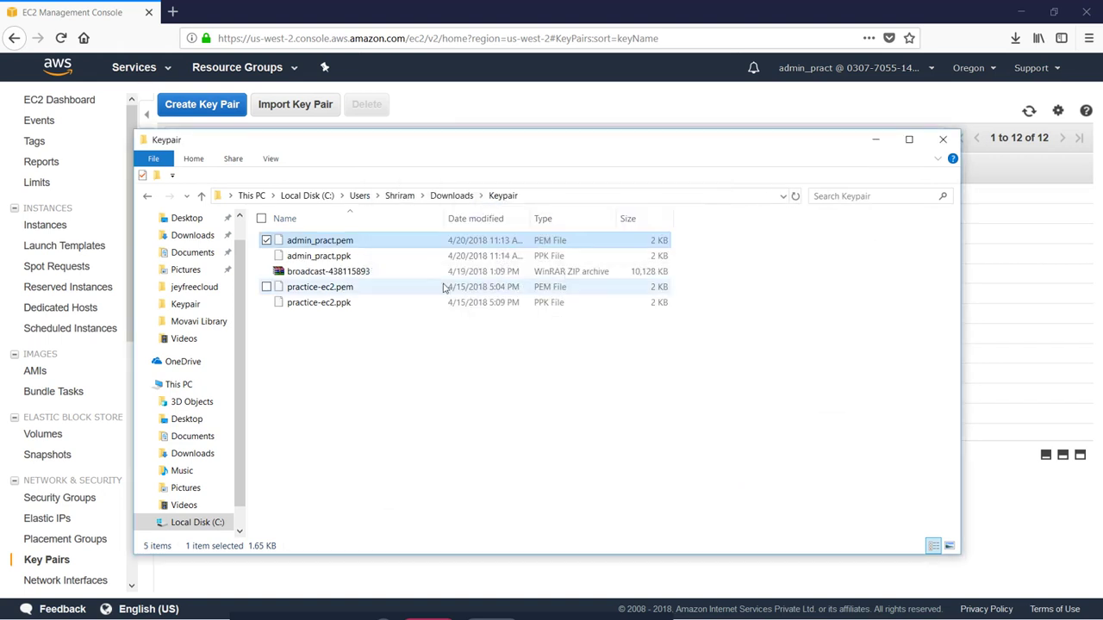
# Step: Check the admin_pract.ppk file in the Keypair folder and return to the EC2 console in the browser
pyautogui.click(345, 256)
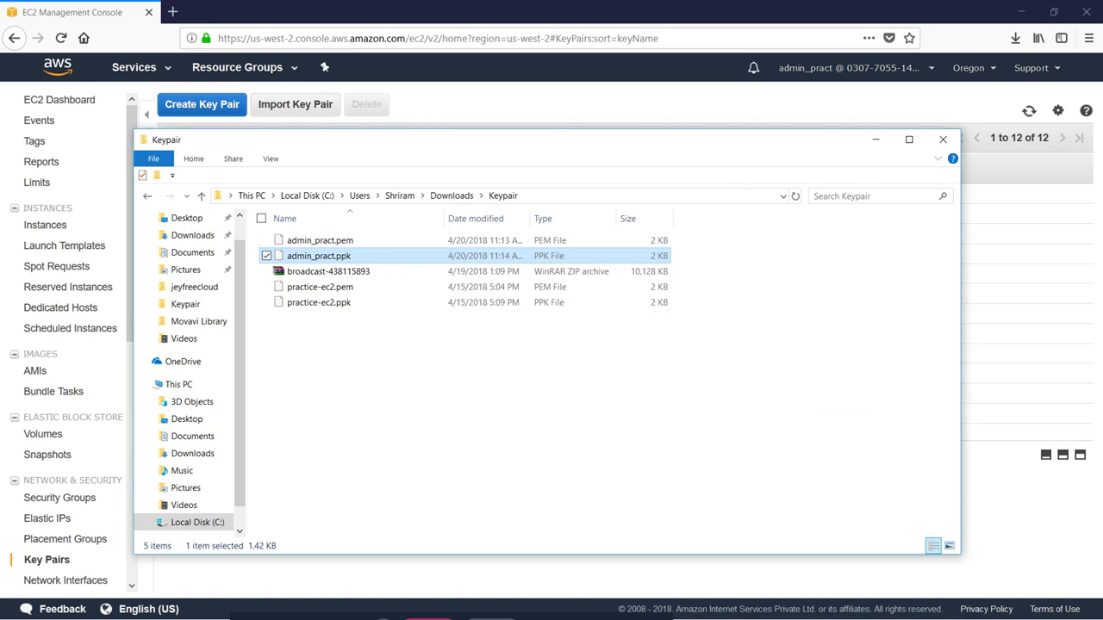
pyautogui.click(568, 463)
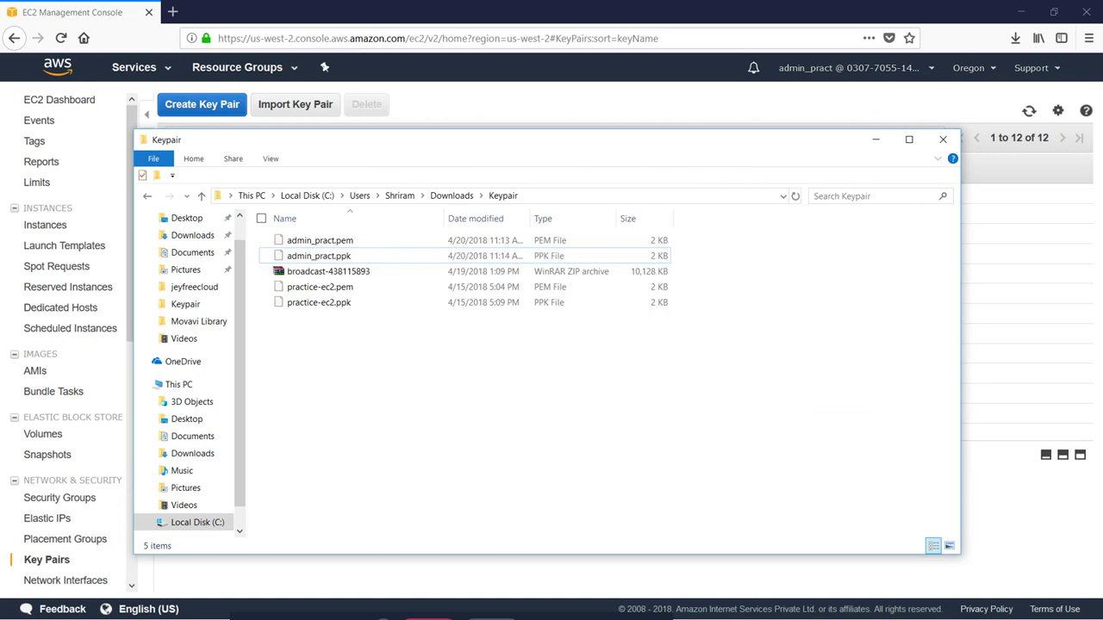
pyautogui.hotkey('alt', 'Tab')
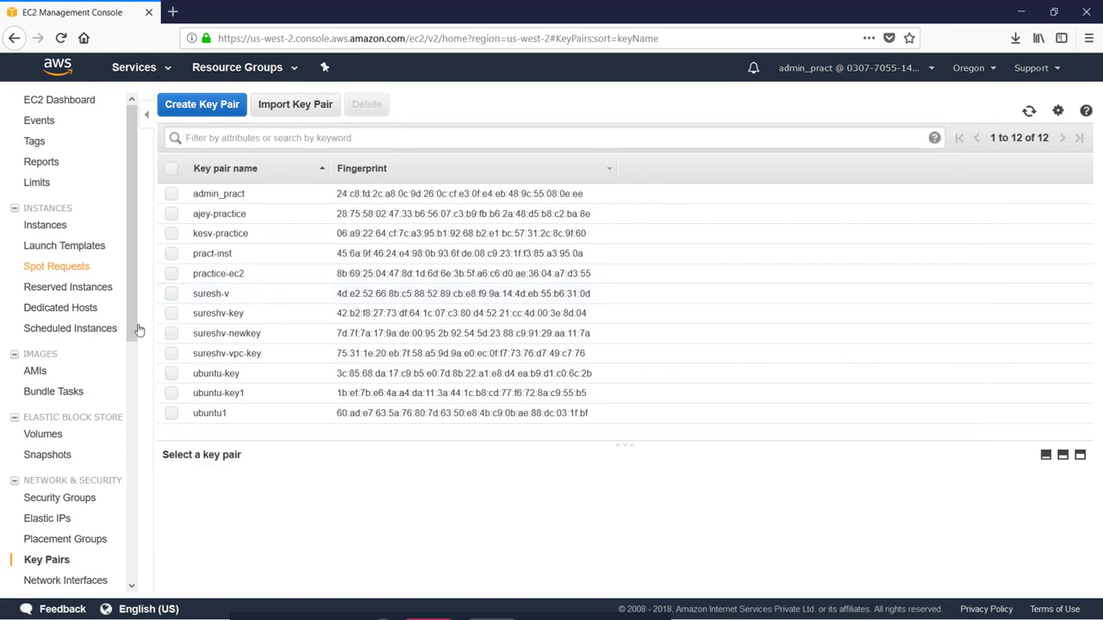
# Step: Start launching a new EC2 instance, filtering for free tier only and selecting the Amazon Linux AMI 2017.09.1 (HVM) image
pyautogui.click(45, 225)
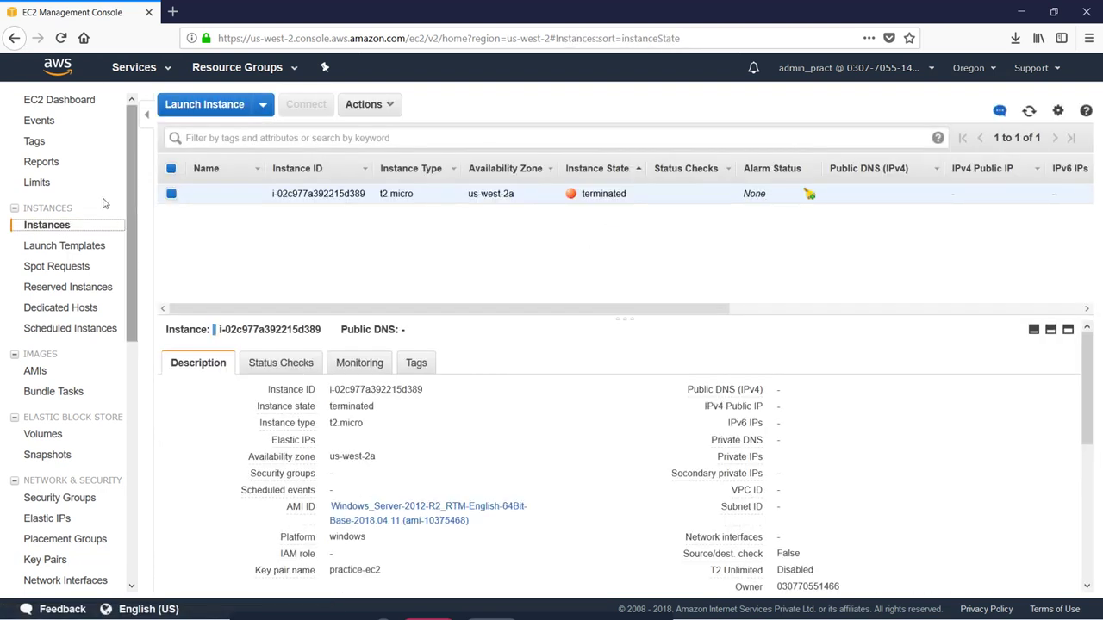
pyautogui.click(191, 109)
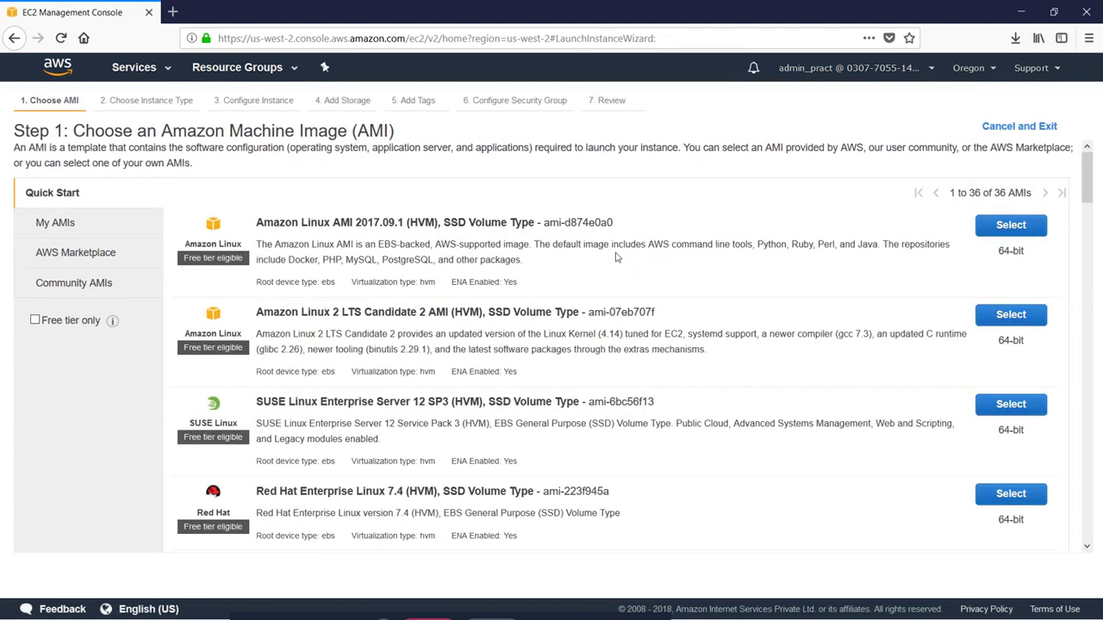
pyautogui.click(35, 320)
pyautogui.click(1010, 227)
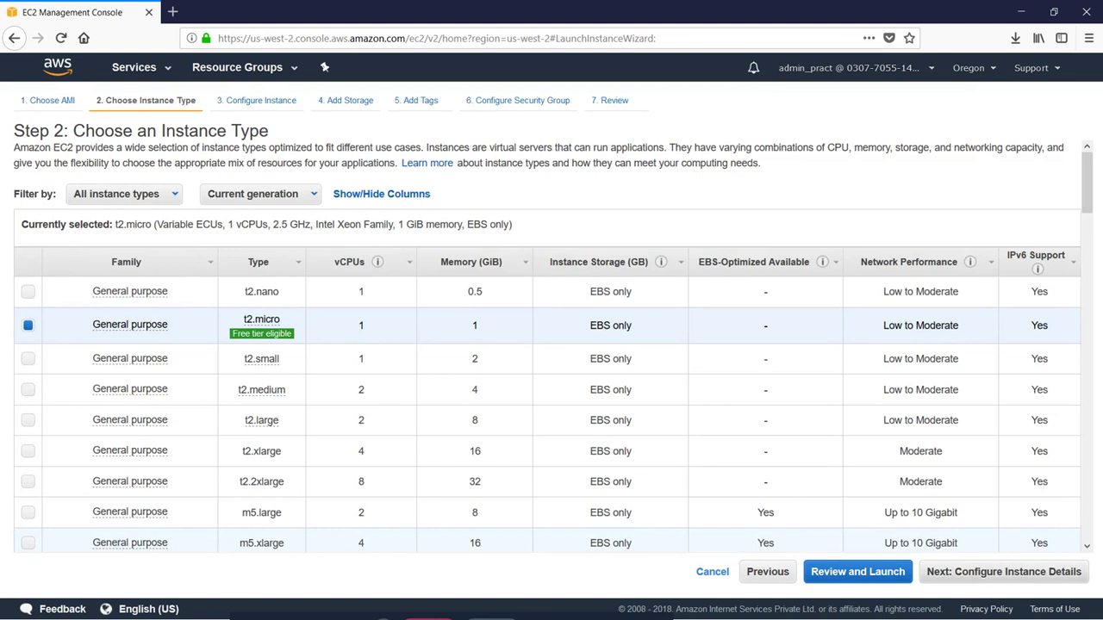
# Step: Continue with the t2.micro type to the instance details and set the network to admin_pract_vpc
pyautogui.click(992, 582)
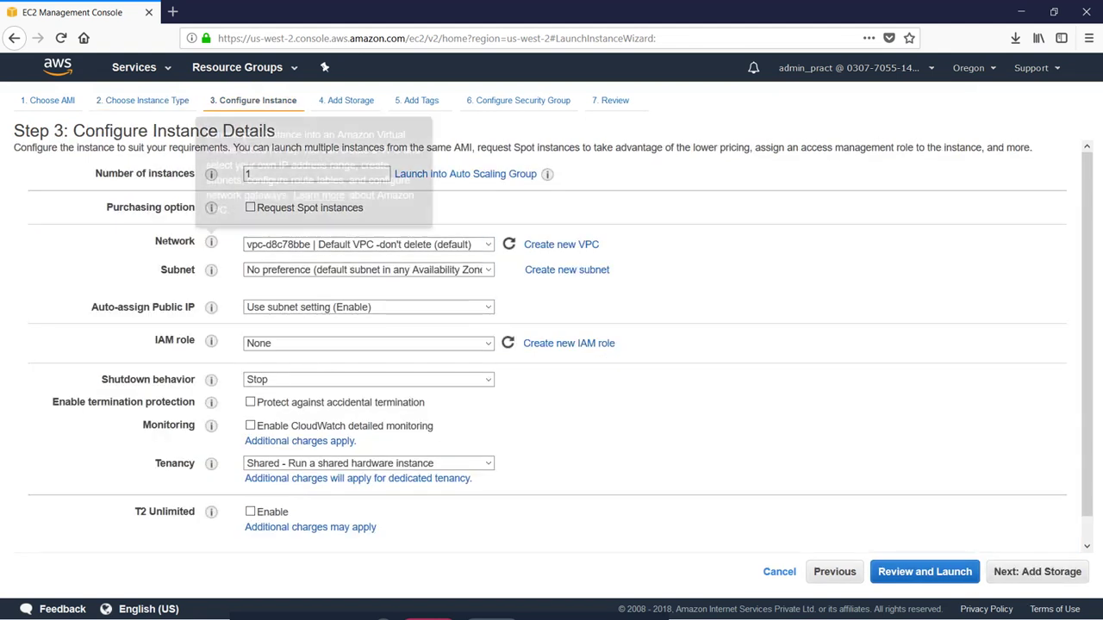
pyautogui.click(465, 247)
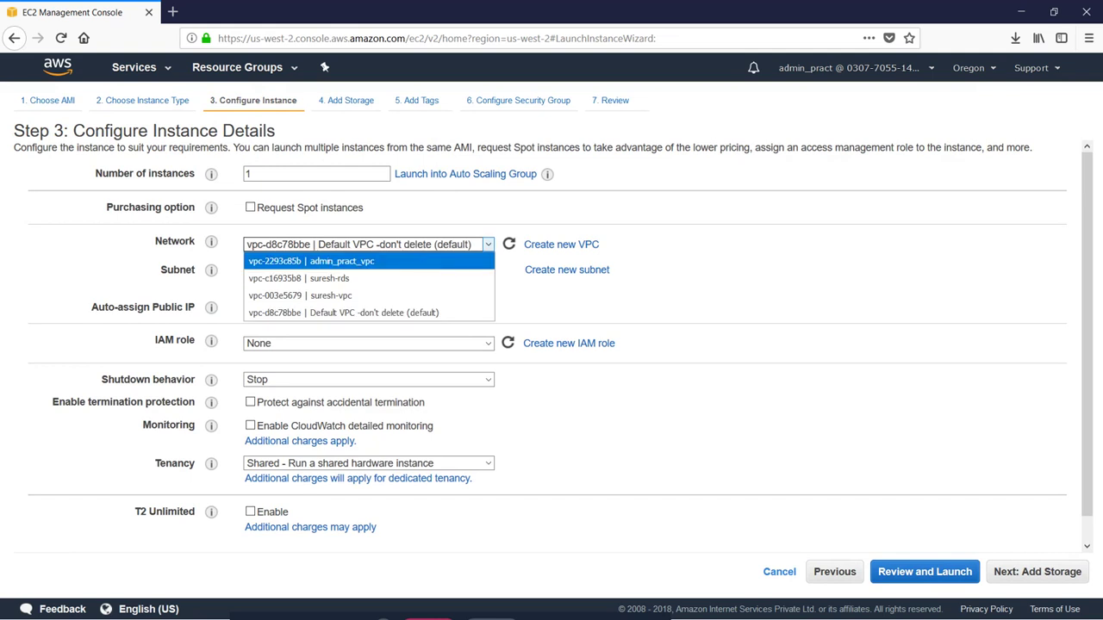
pyautogui.click(310, 262)
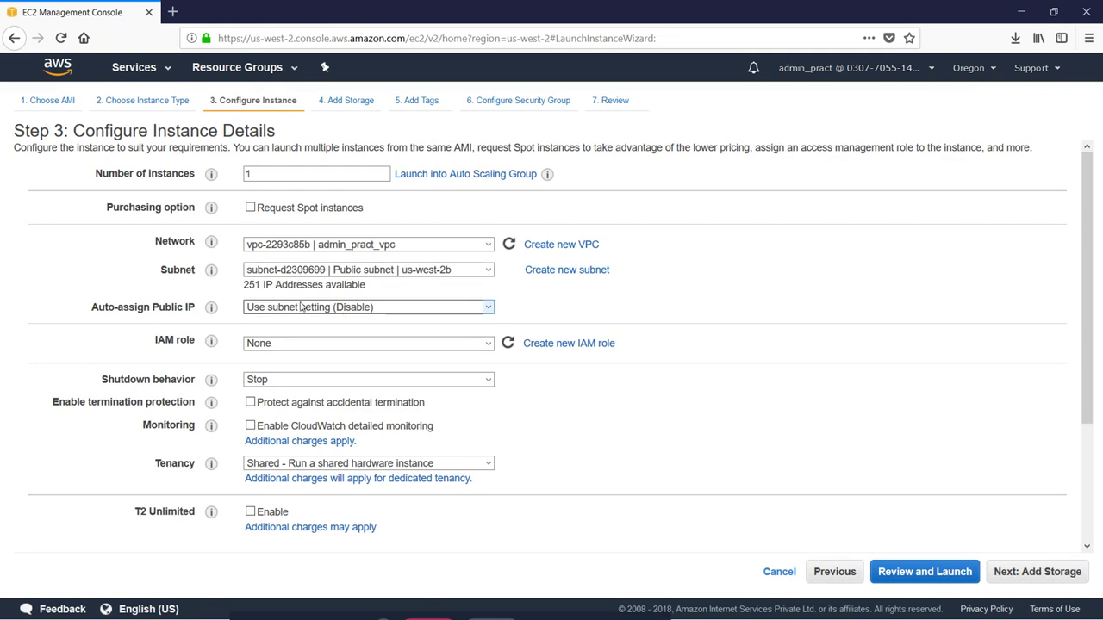
pyautogui.moveTo(100, 305); pyautogui.dragTo(187, 308)
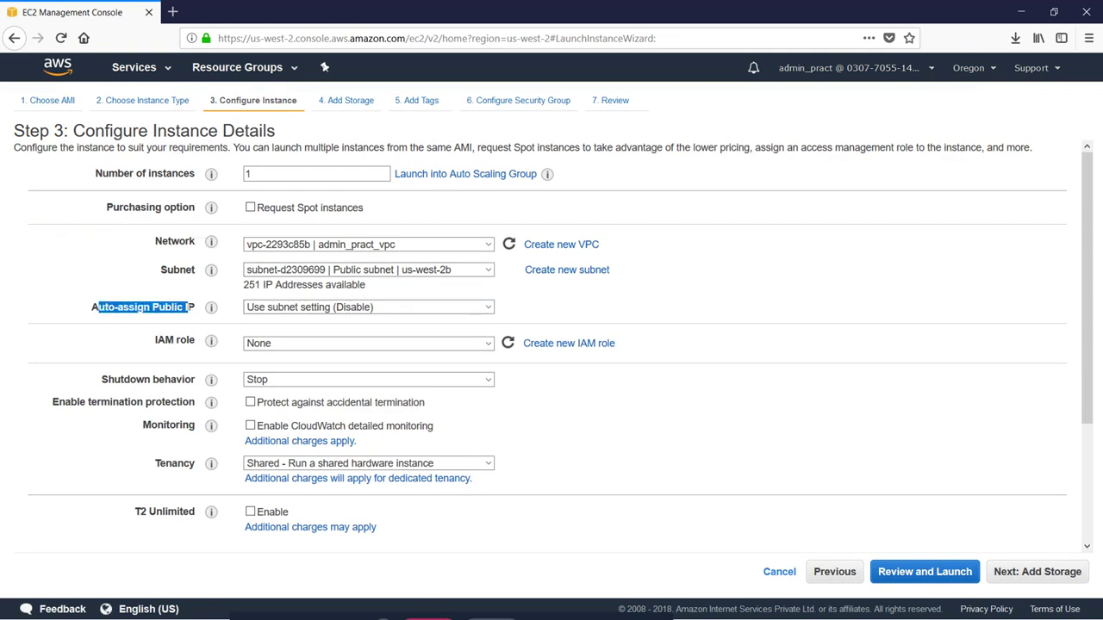
pyautogui.click(196, 308)
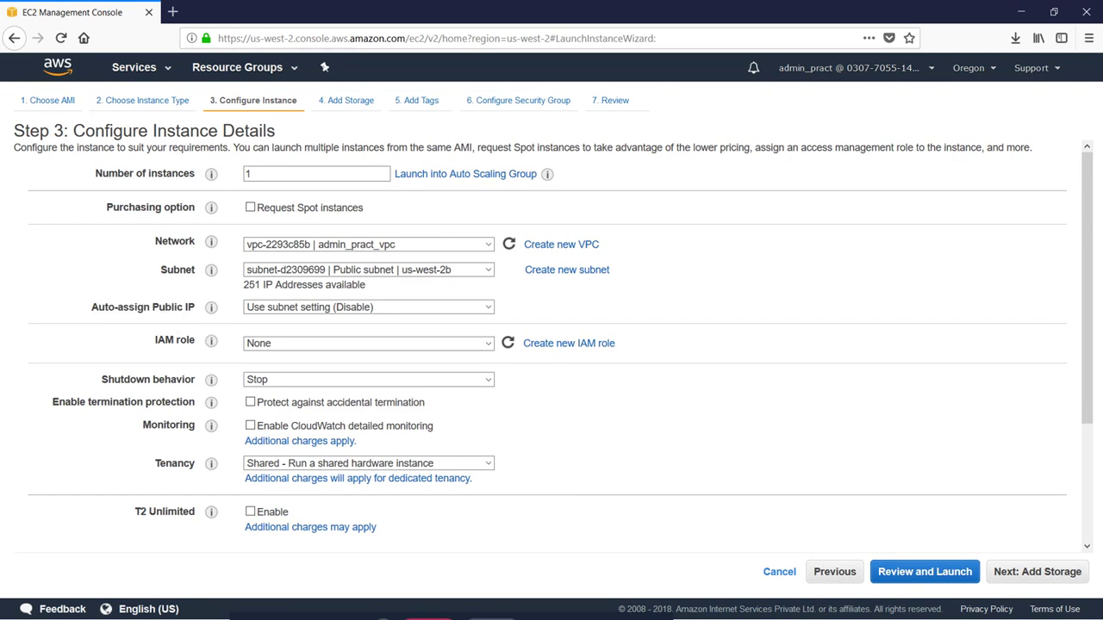
# Step: Enable automatic public IP assignment for the instance and continue past storage and tags with their defaults to the security group configuration
pyautogui.click(385, 309)
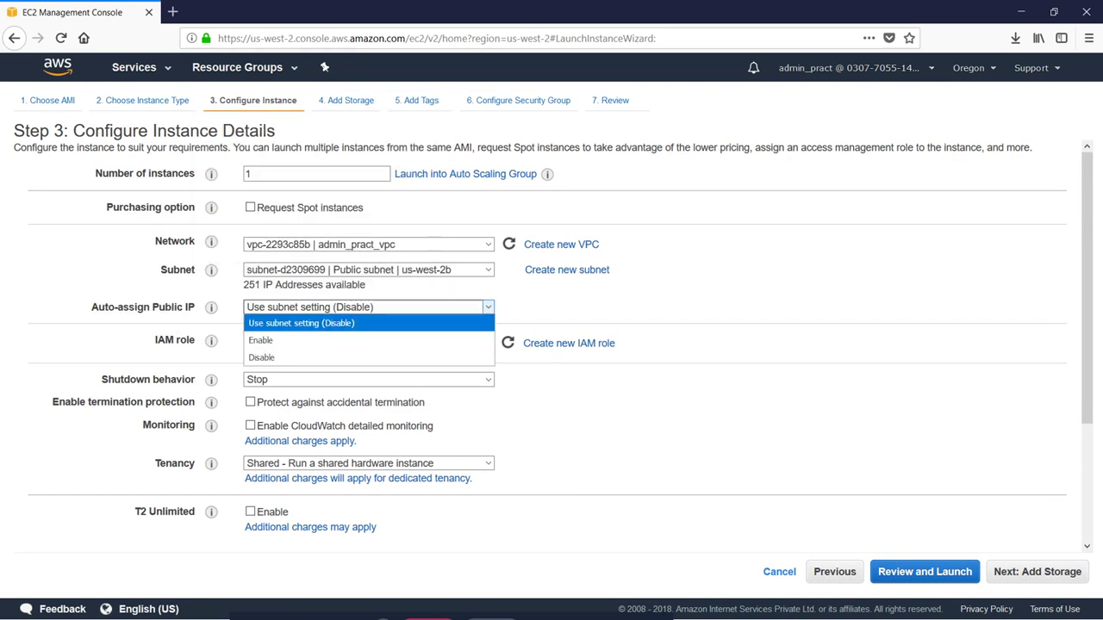
pyautogui.click(346, 342)
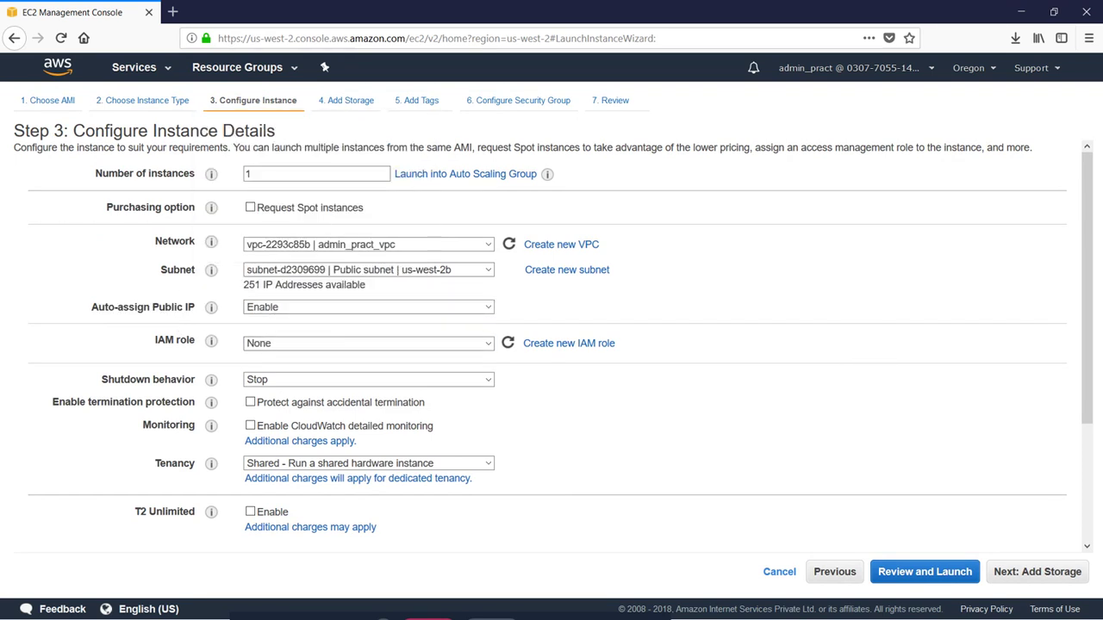
pyautogui.click(1057, 571)
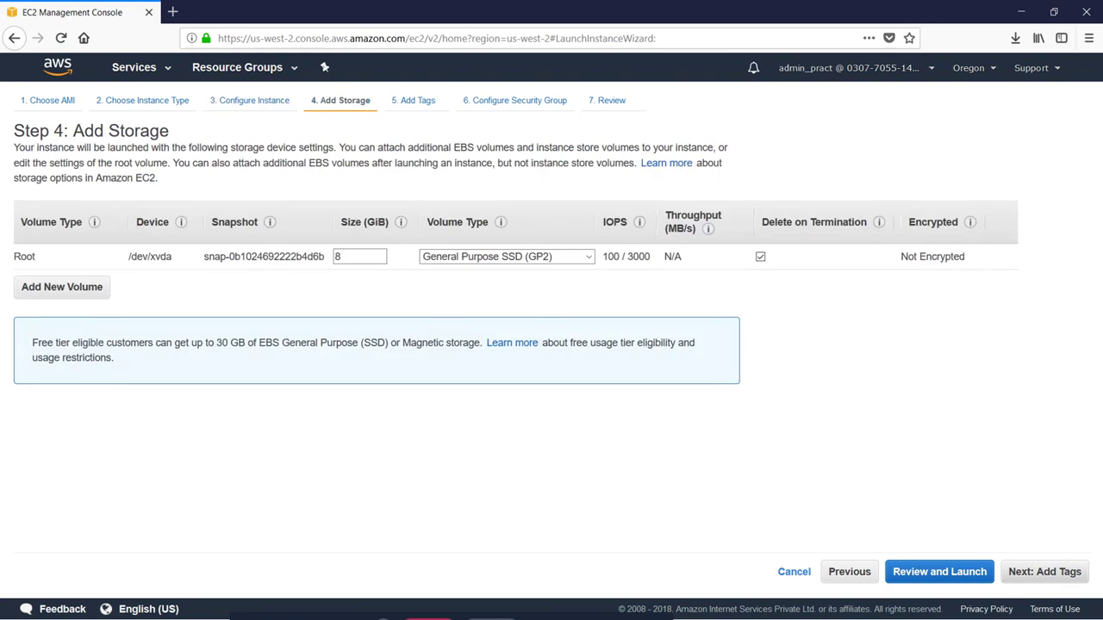
pyautogui.click(1044, 571)
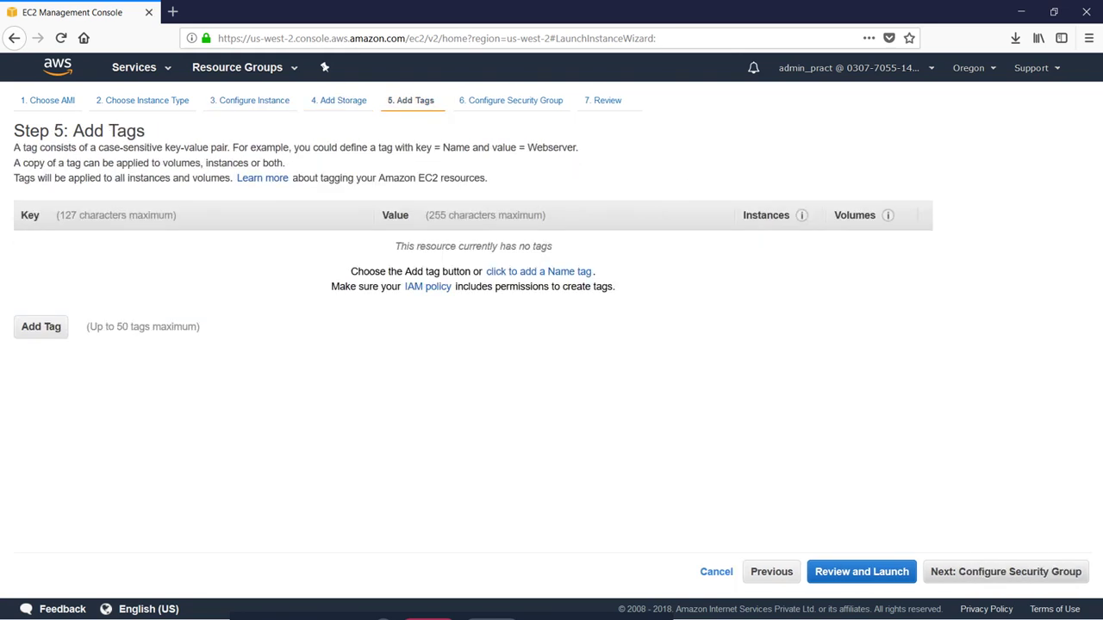
pyautogui.click(1044, 572)
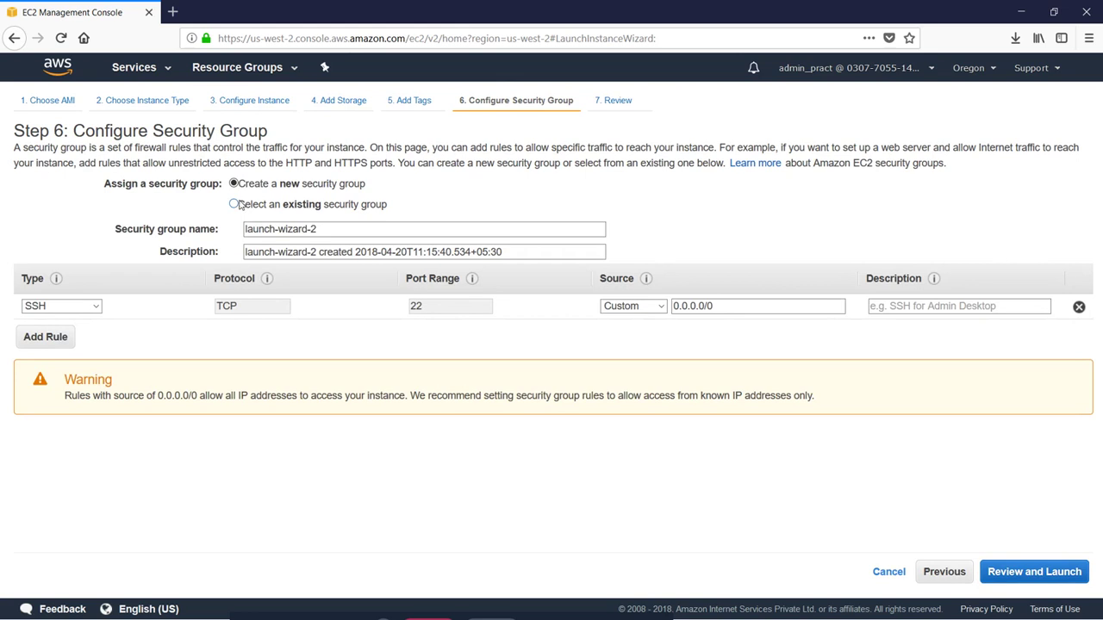
# Step: Assign the existing security group admin_pract_sg to the instance and continue to the launch review
pyautogui.click(234, 205)
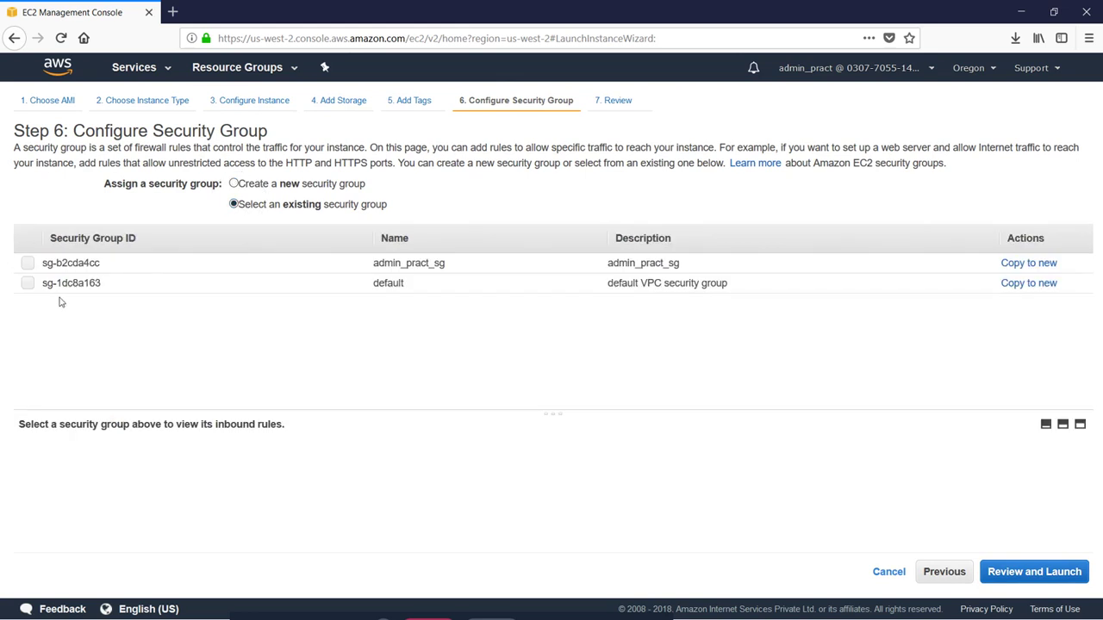
pyautogui.click(28, 263)
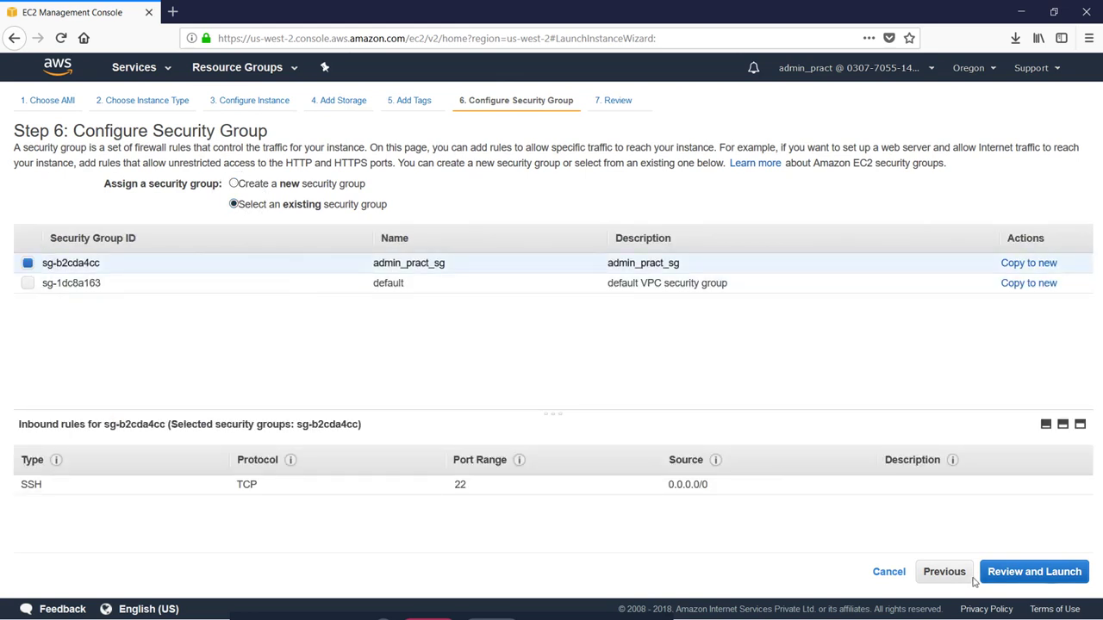
pyautogui.click(1057, 577)
# Step: Launch the instance with the existing key pair admin_pract, acknowledging access to its private key file
pyautogui.click(1061, 572)
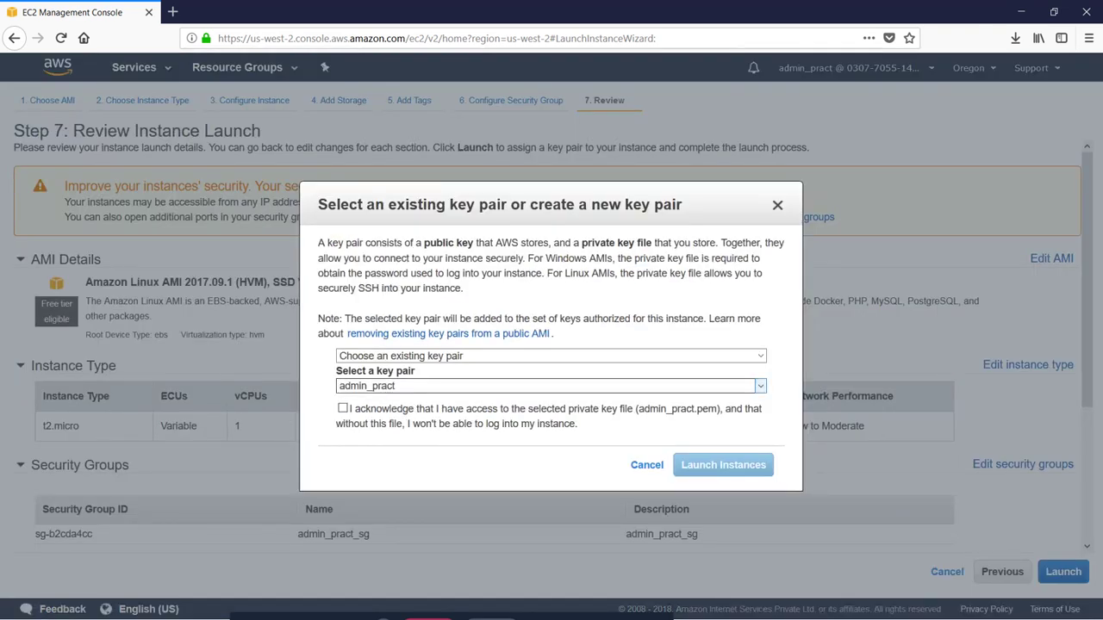
pyautogui.click(398, 390)
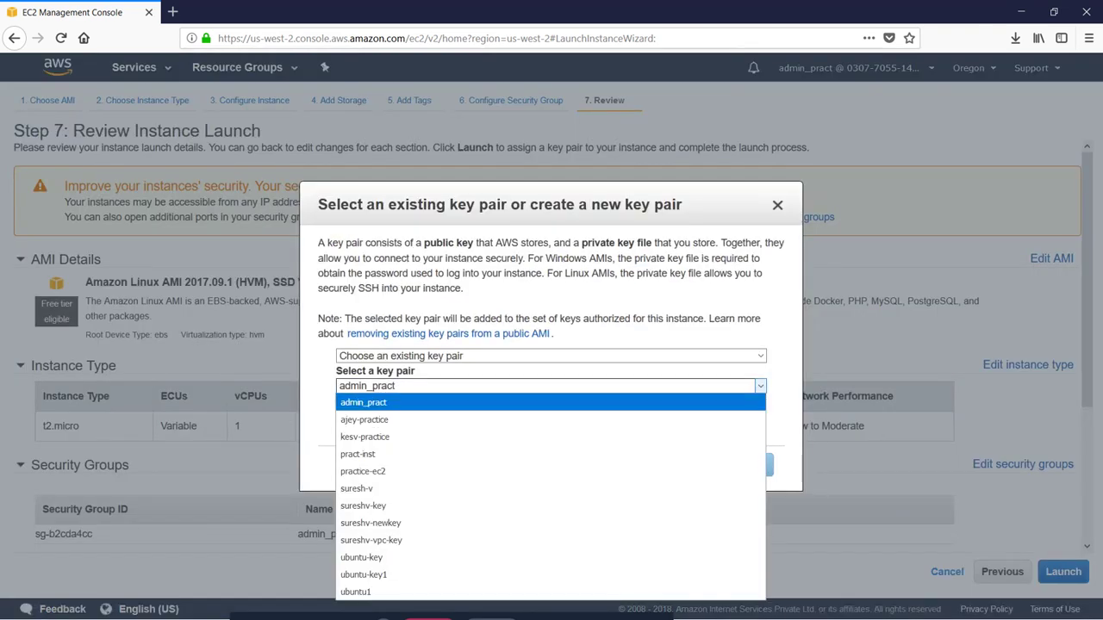
pyautogui.click(398, 386)
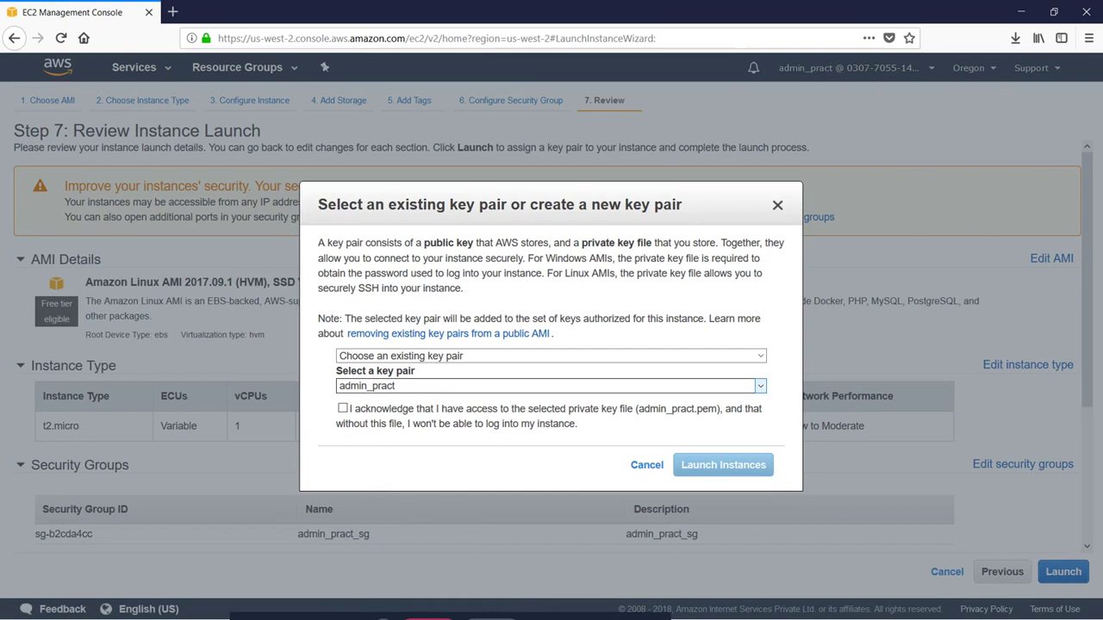
pyautogui.click(344, 410)
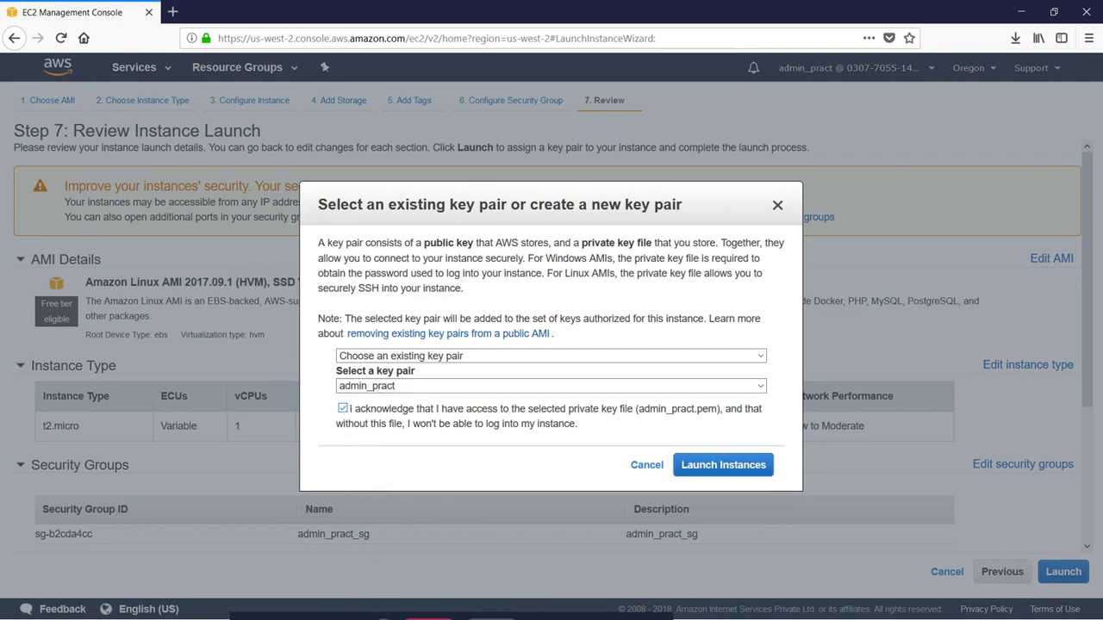
pyautogui.click(703, 470)
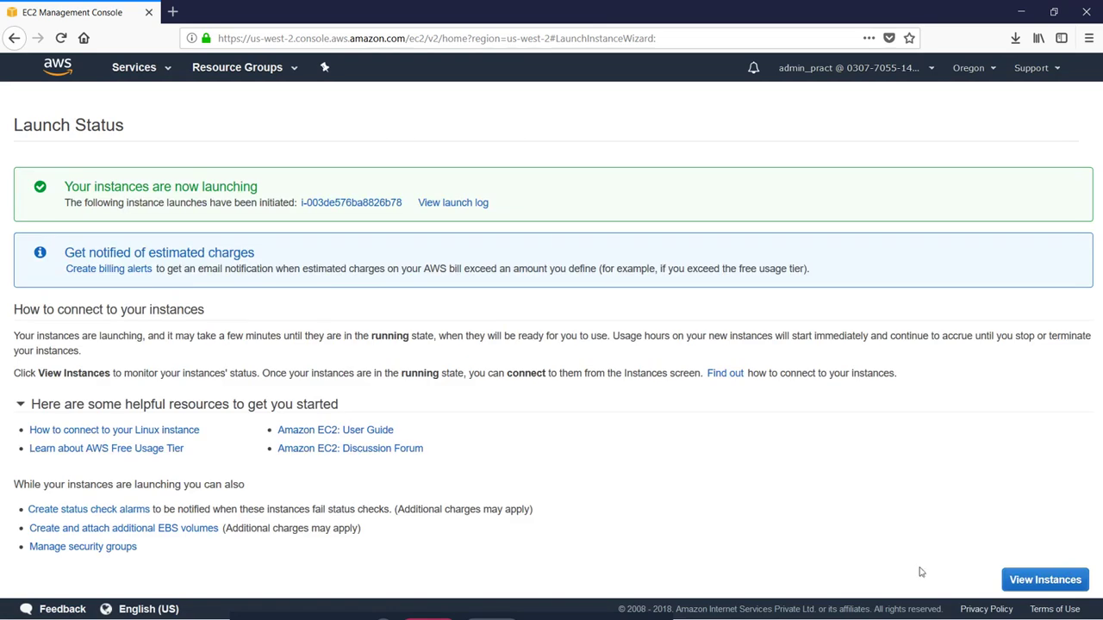
# Step: Open the instances list, select the new us-west-2b t2.micro instance to show its details, and refresh its status
pyautogui.click(1045, 580)
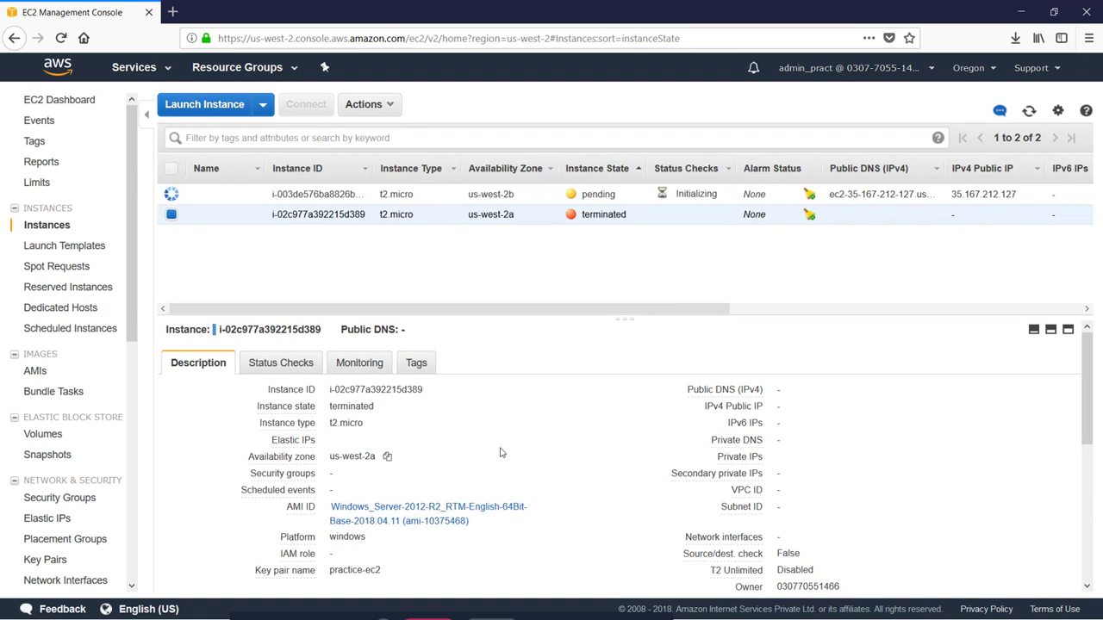
pyautogui.scroll(-4, 503, 450)
pyautogui.scroll(3, 481, 447)
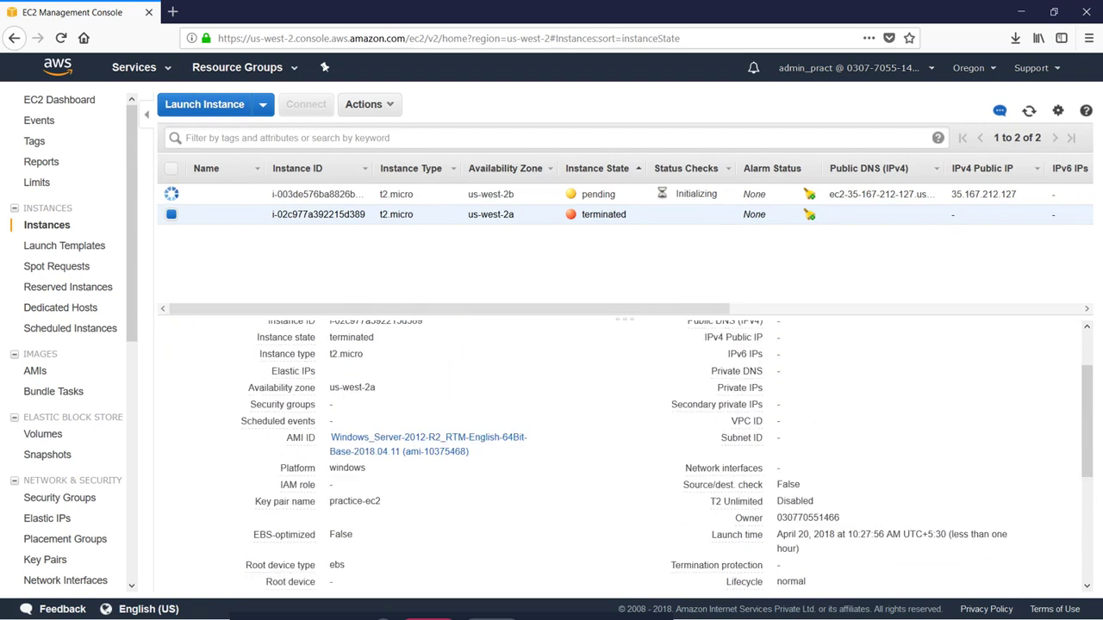
pyautogui.click(176, 194)
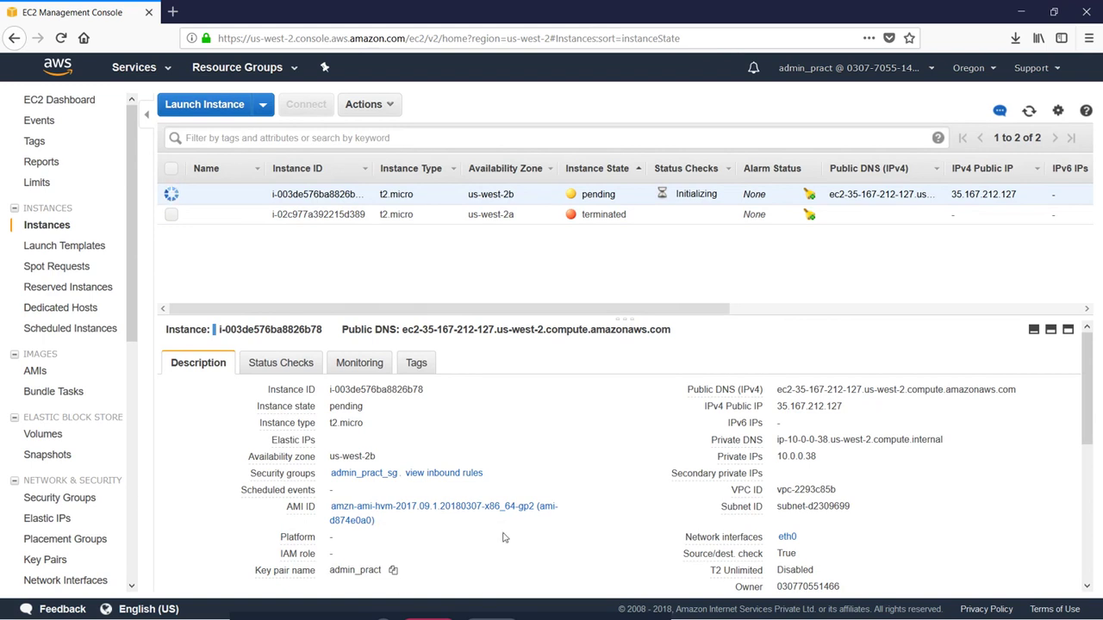
pyautogui.click(1029, 110)
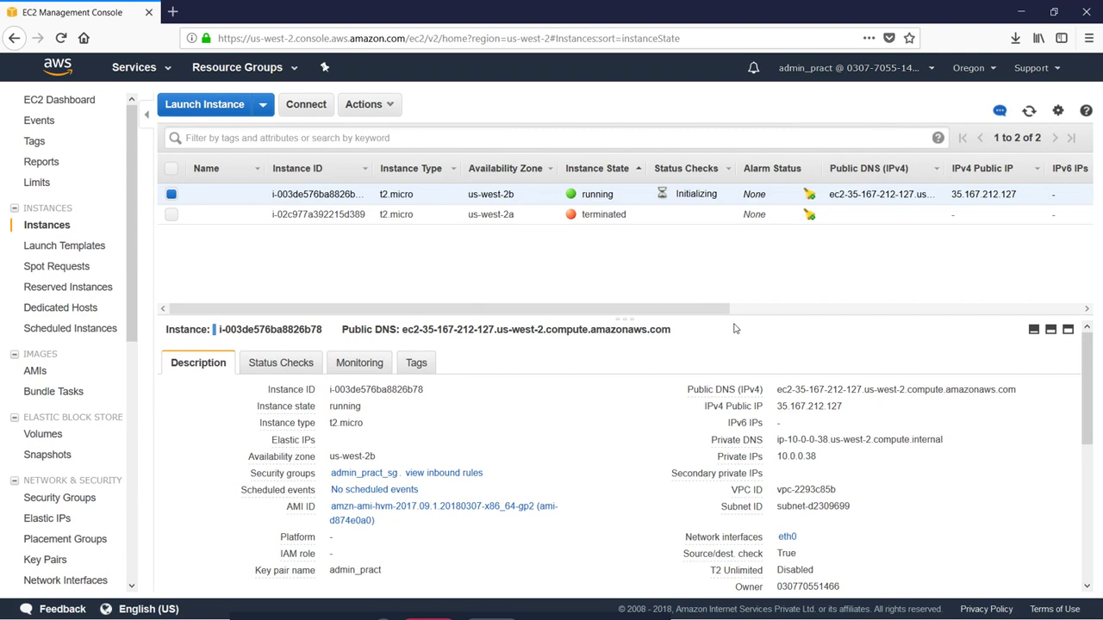
# Step: Copy the new instance's public IPv4 DNS name and enter it in PuTTY as the host name, preceded by ec2-user@
pyautogui.moveTo(868, 380); pyautogui.dragTo(688, 389)
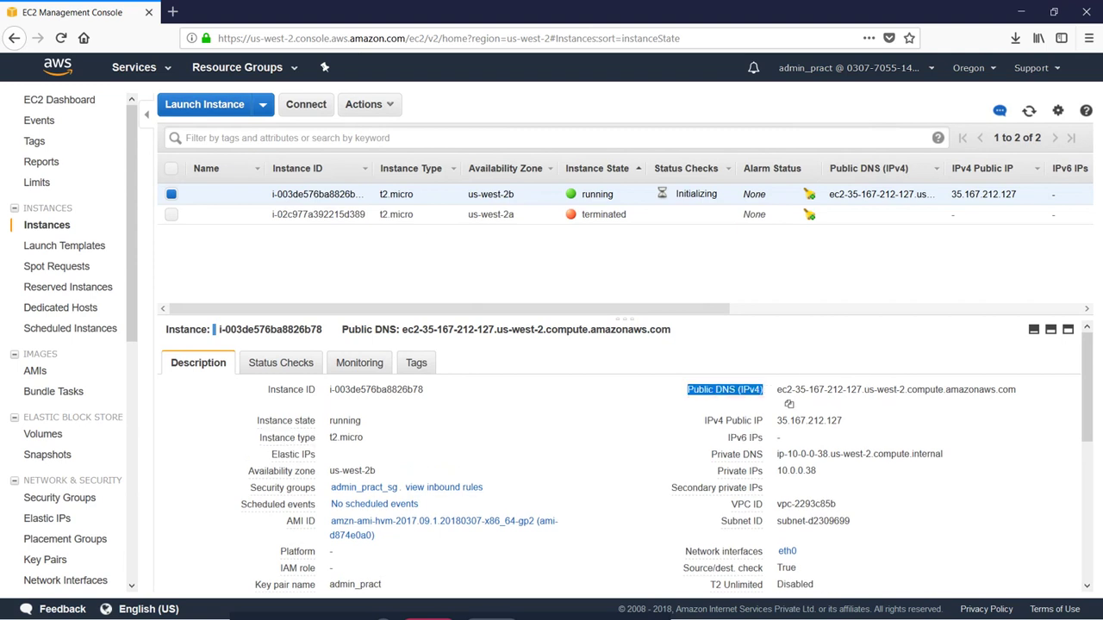
pyautogui.tripleClick(865, 389)
pyautogui.hotkey('ctrl', 'c')
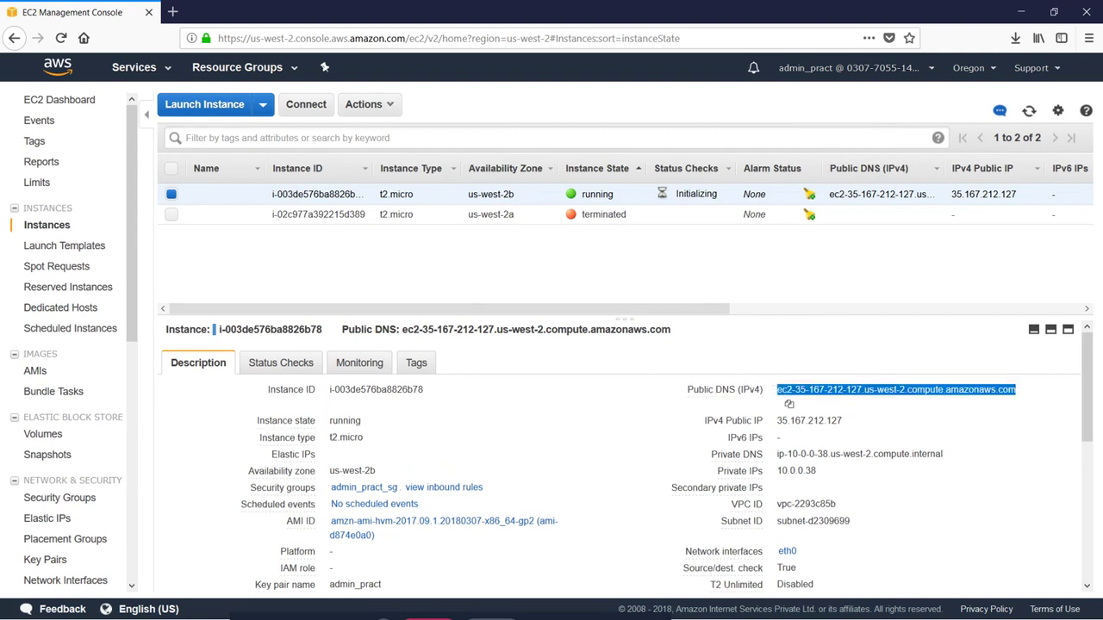
pyautogui.press('super')
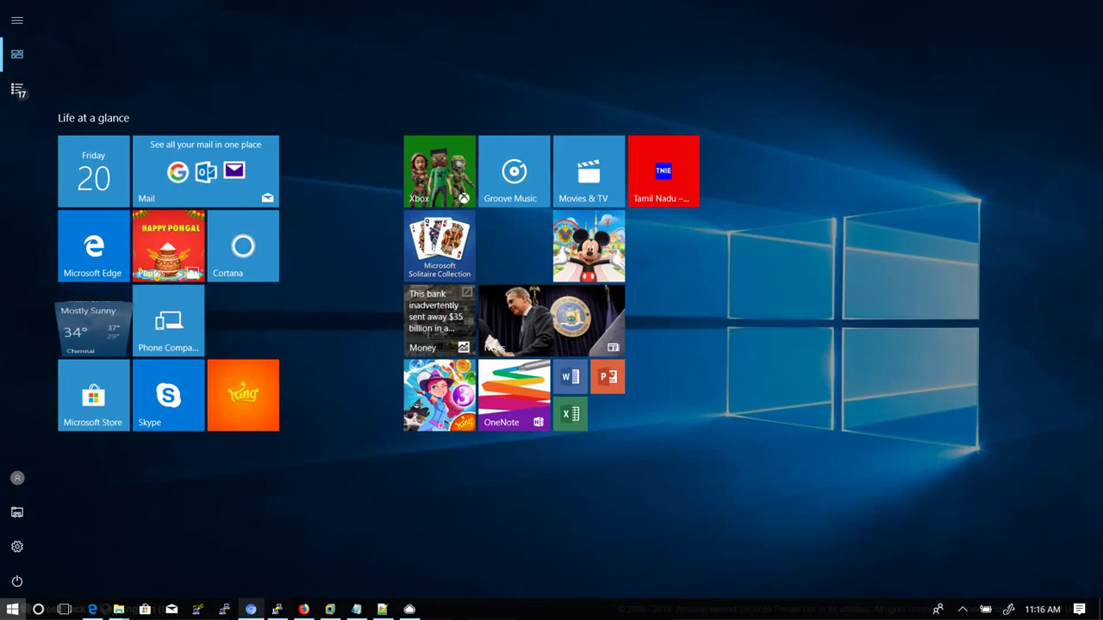
pyautogui.click(224, 609)
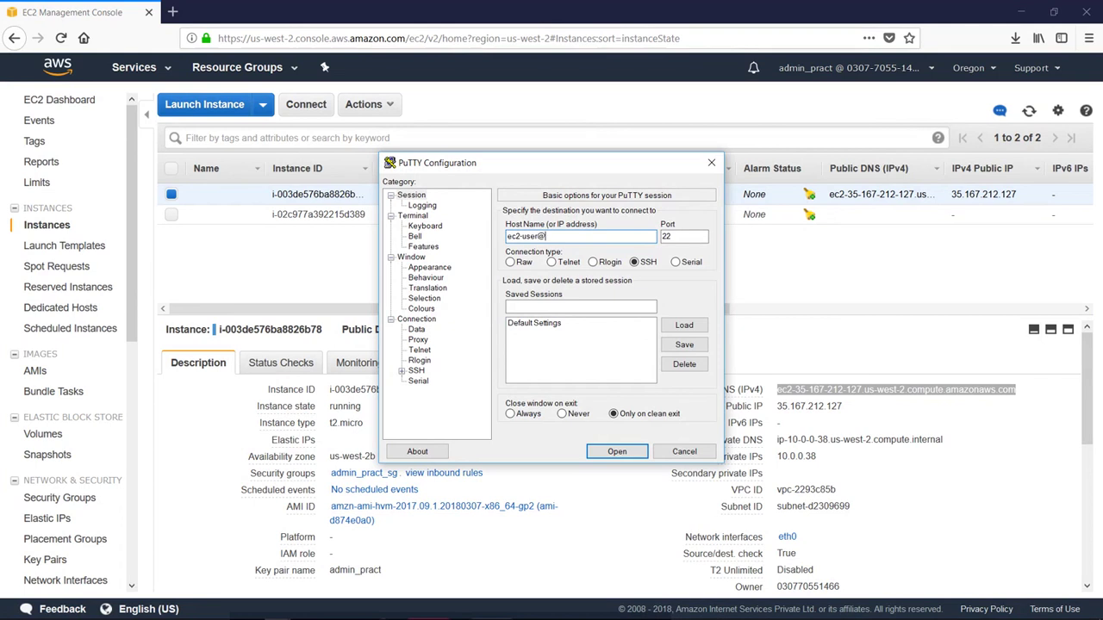
pyautogui.hotkey('ctrl', 'v')
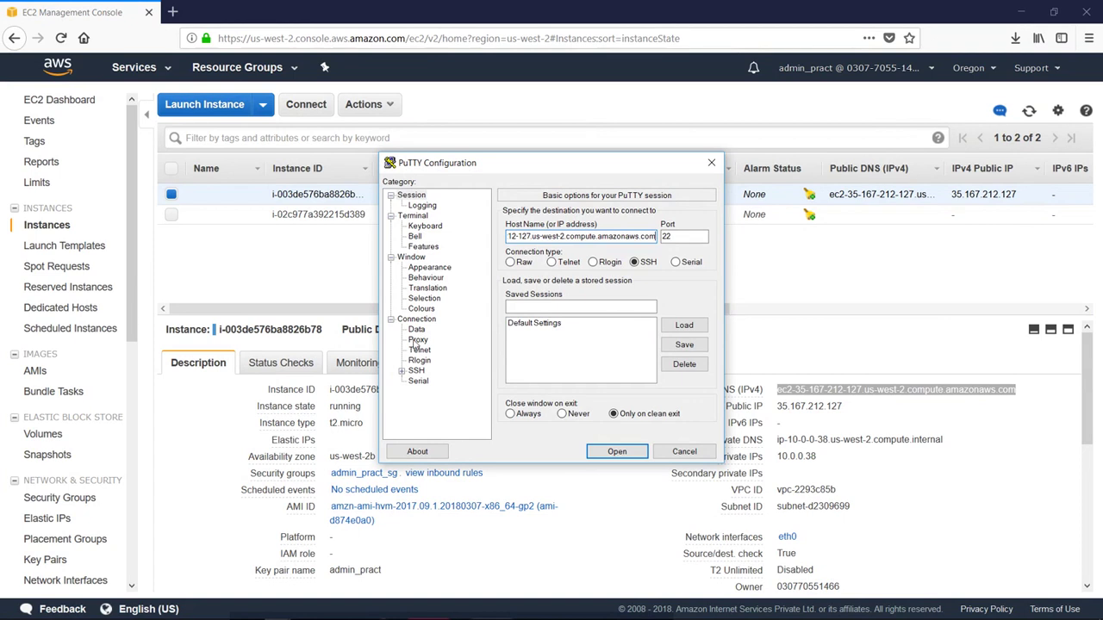
# Step: Set the SSH authentication private key file to admin_pract.ppk from the Keypair folder
pyautogui.click(401, 370)
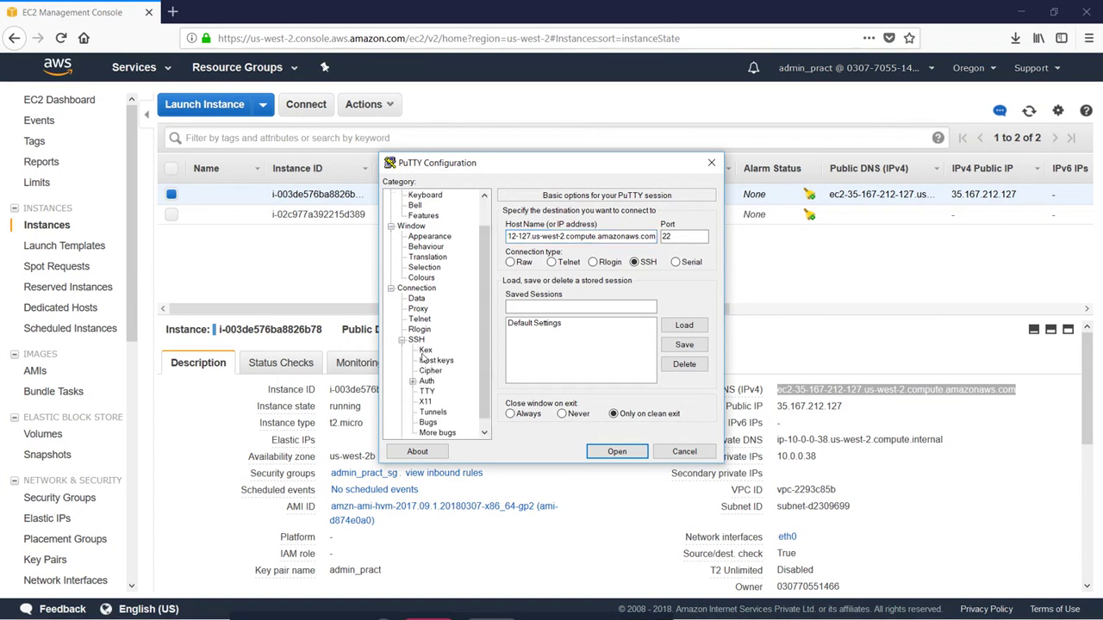
pyautogui.click(425, 382)
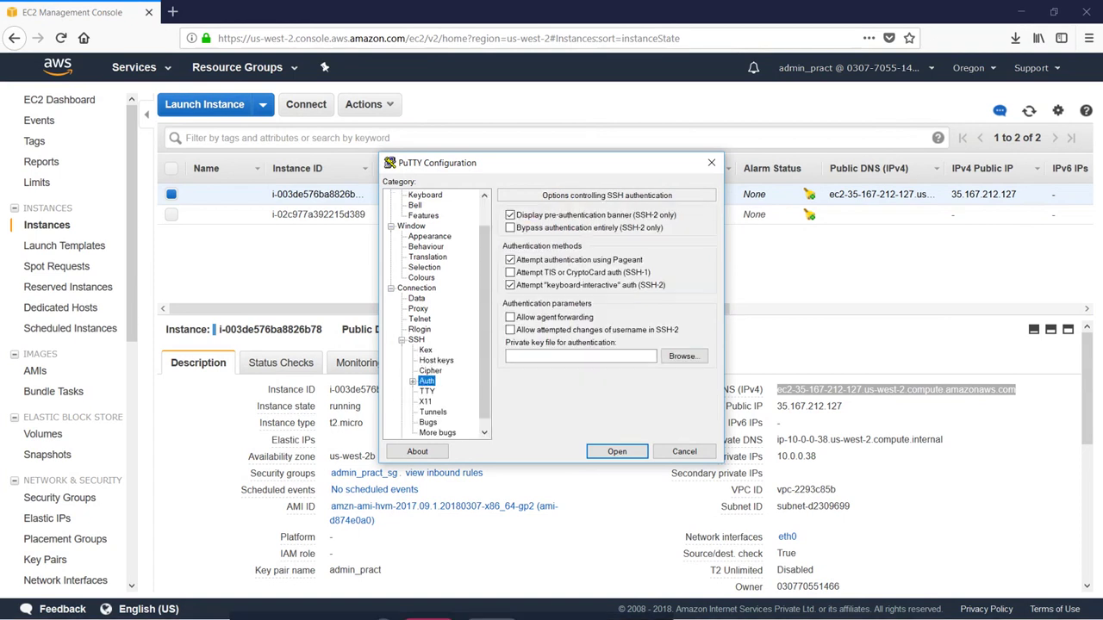
pyautogui.click(684, 362)
pyautogui.doubleClick(558, 275)
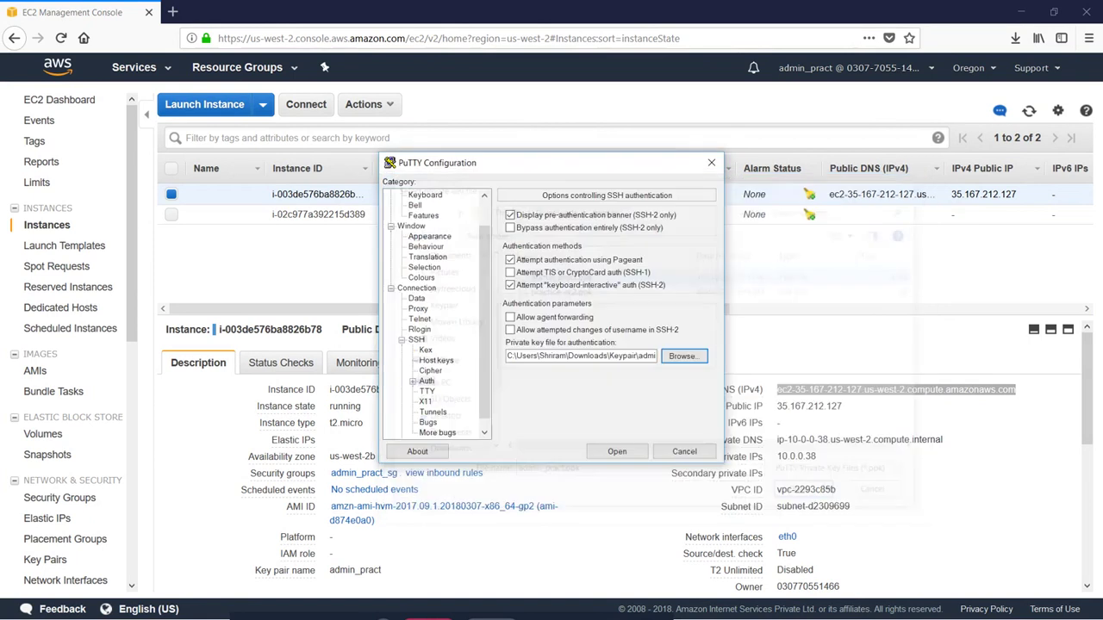
# Step: Open the SSH session to the instance, accept and cache the server's host key, and maximize the terminal window
pyautogui.click(617, 451)
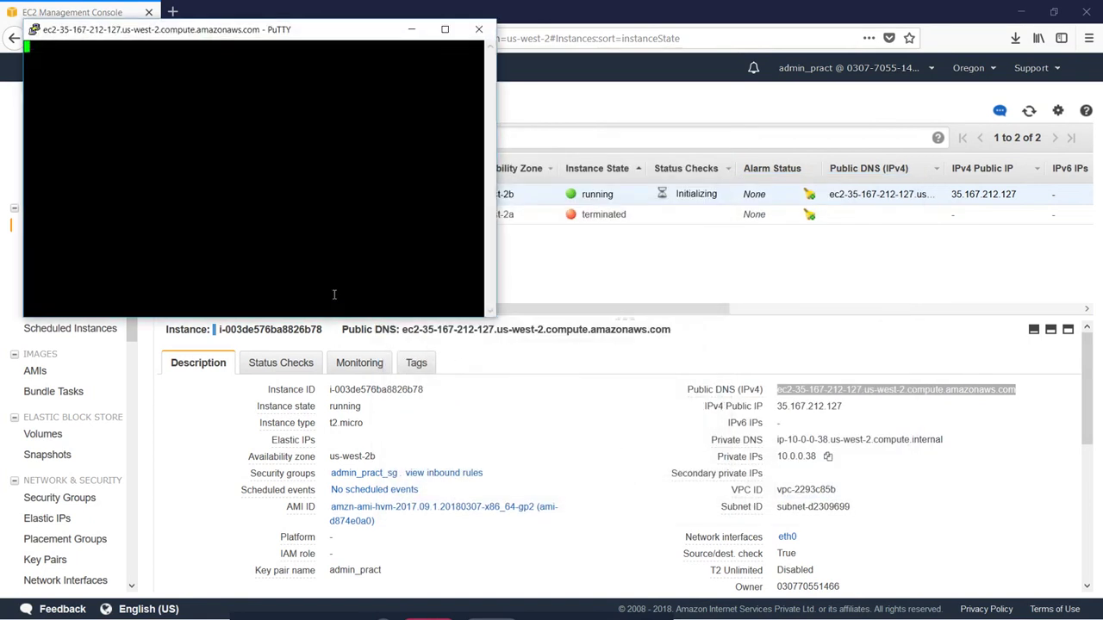
pyautogui.click(533, 417)
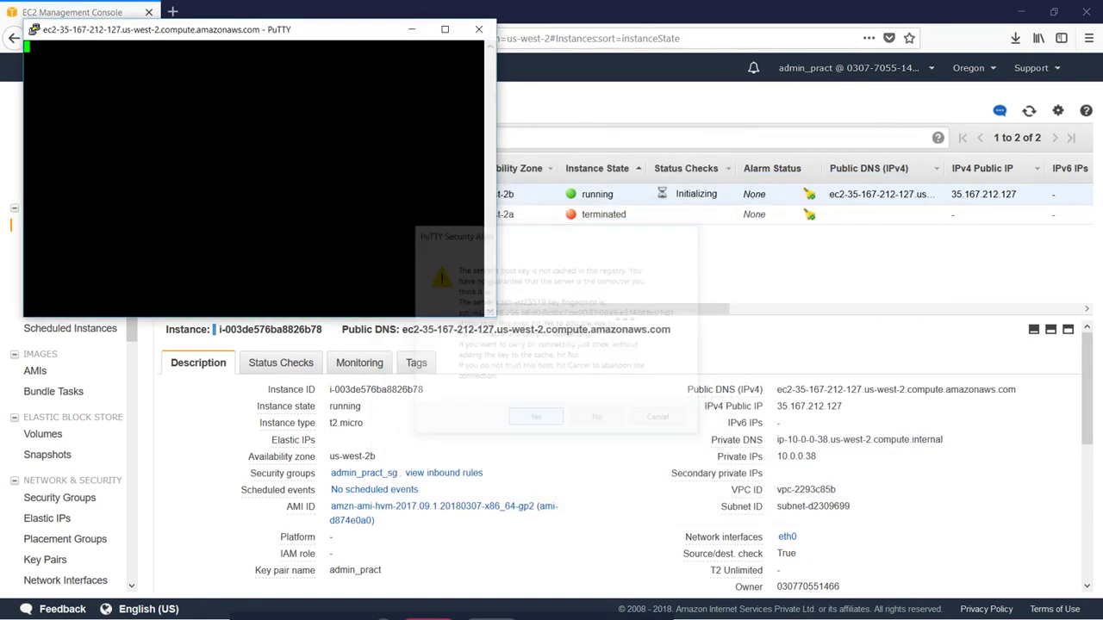
pyautogui.click(445, 30)
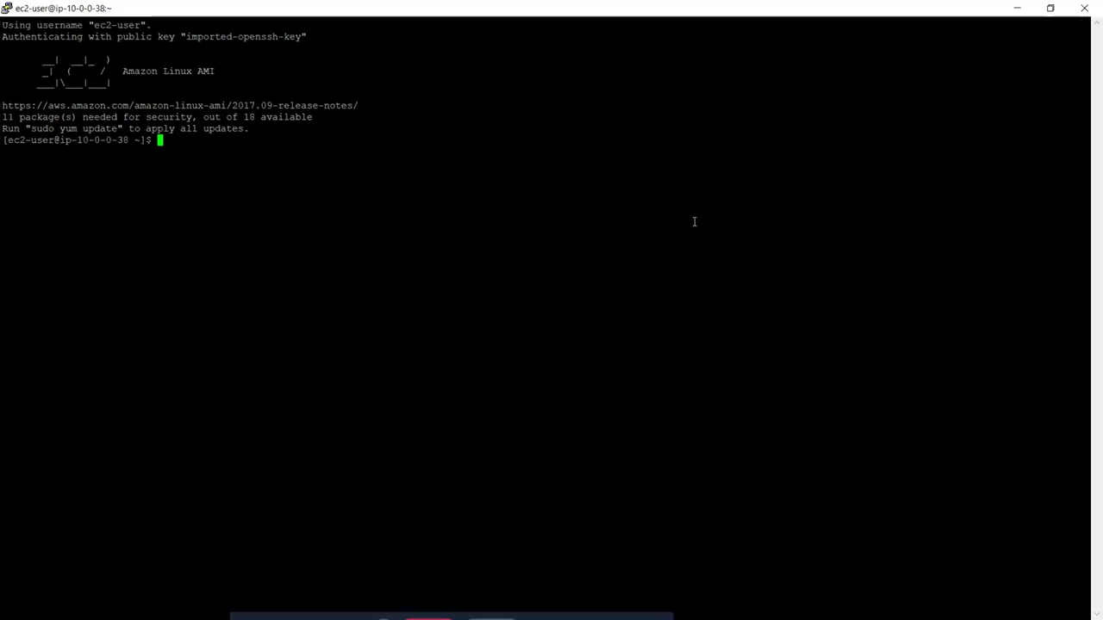
# Step: Return from the PuTTY terminal to the EC2 console's instances list in the browser
pyautogui.hotkey('alt', 'Tab')
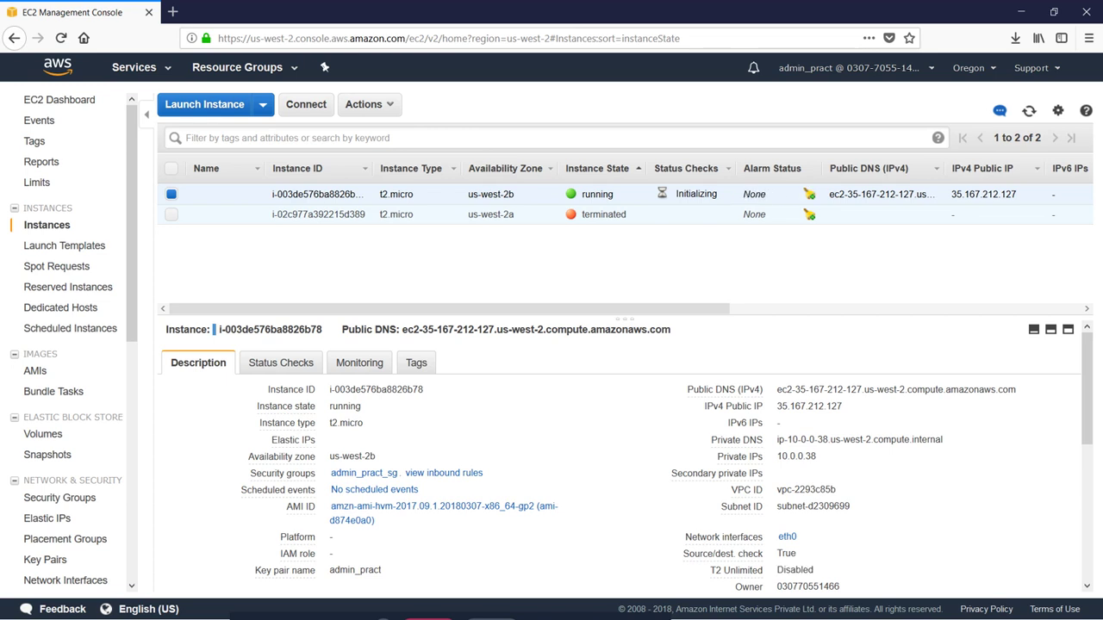
pyautogui.hotkey('alt', 'Tab')
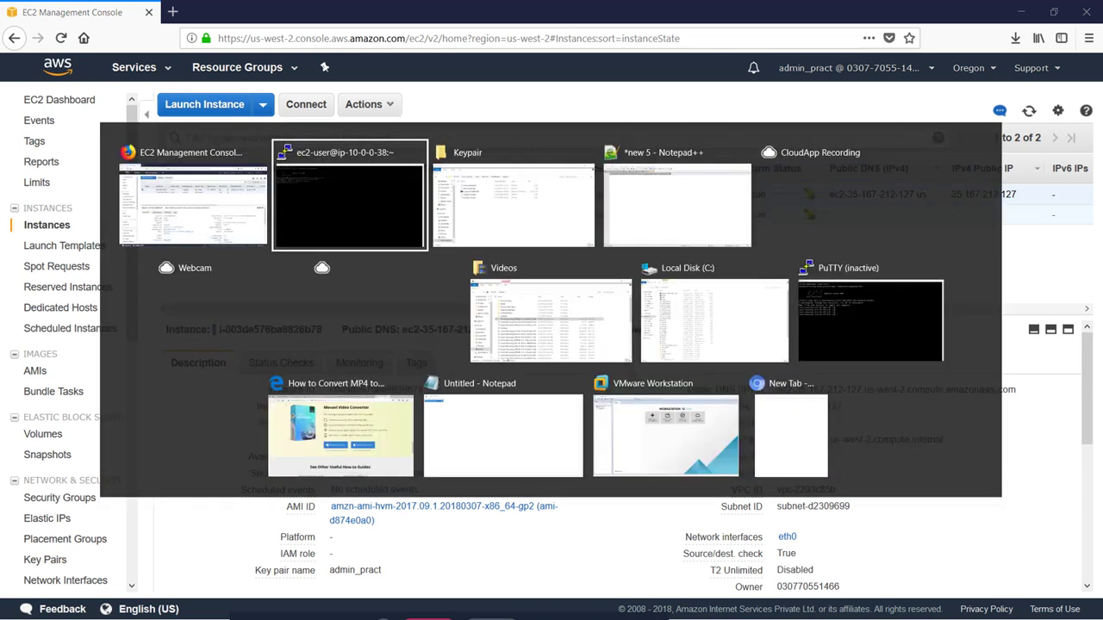
pyautogui.hotkey('alt', 'Tab')
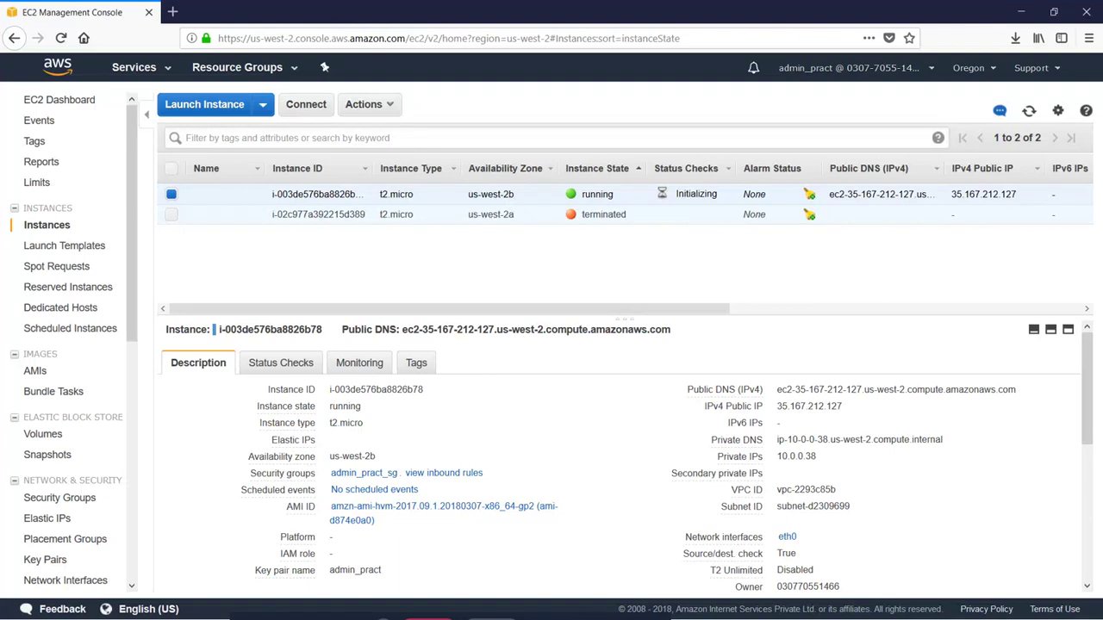